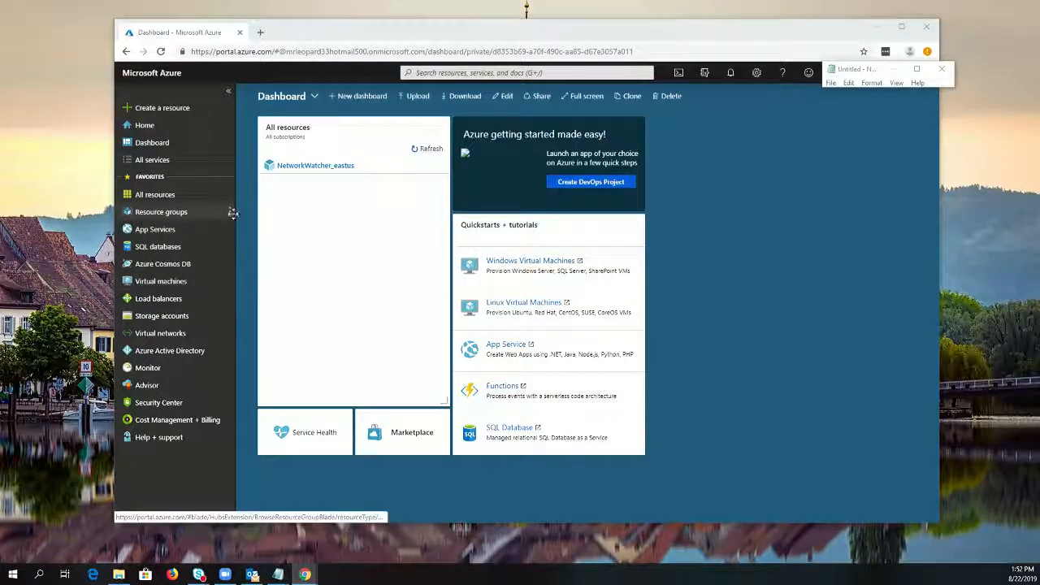
Find Virtual machines among the Compute services and start creating a new virtual machine
click(145, 126)
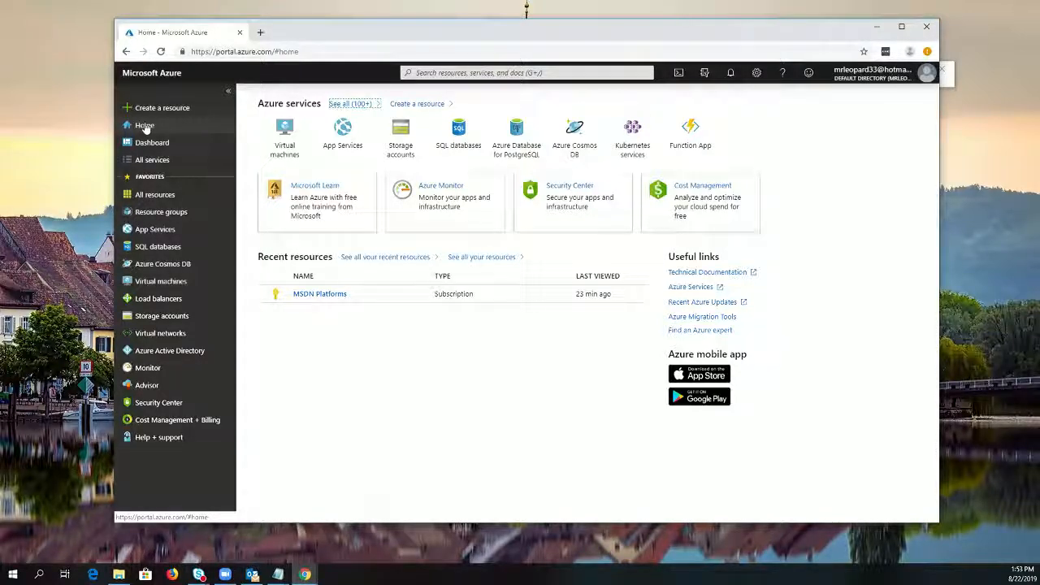
click(358, 104)
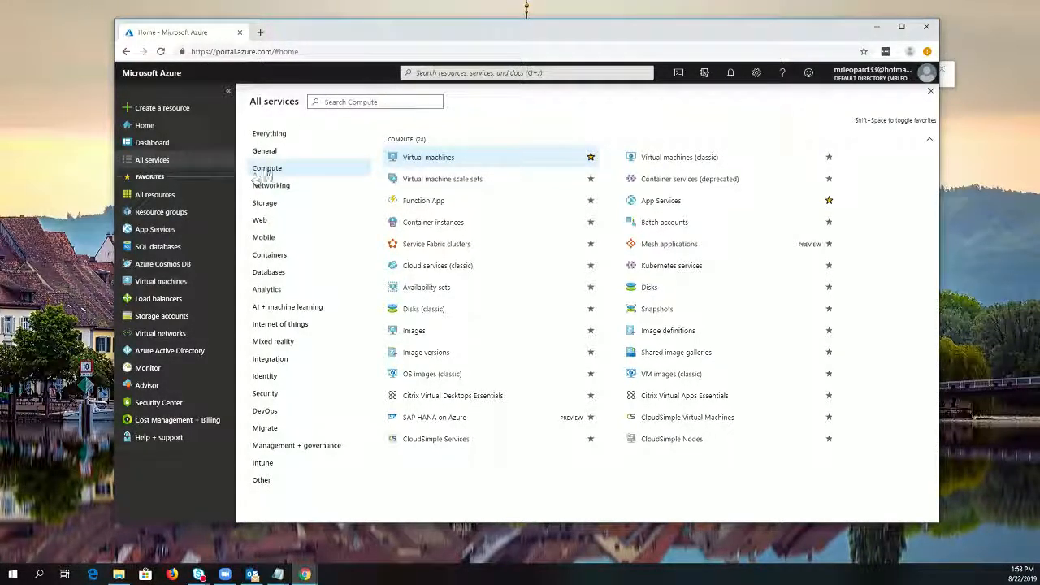
click(436, 160)
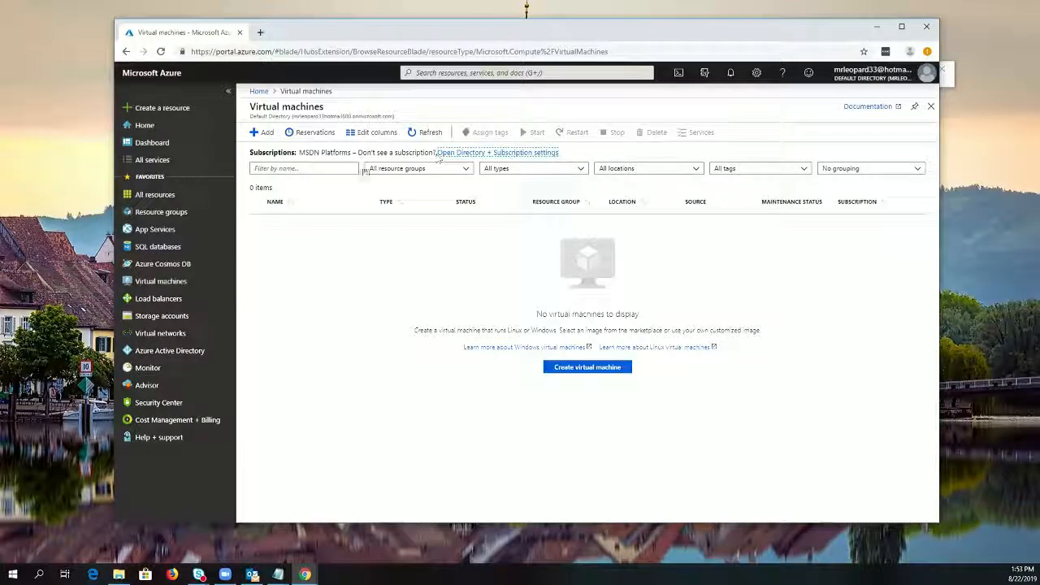
click(270, 137)
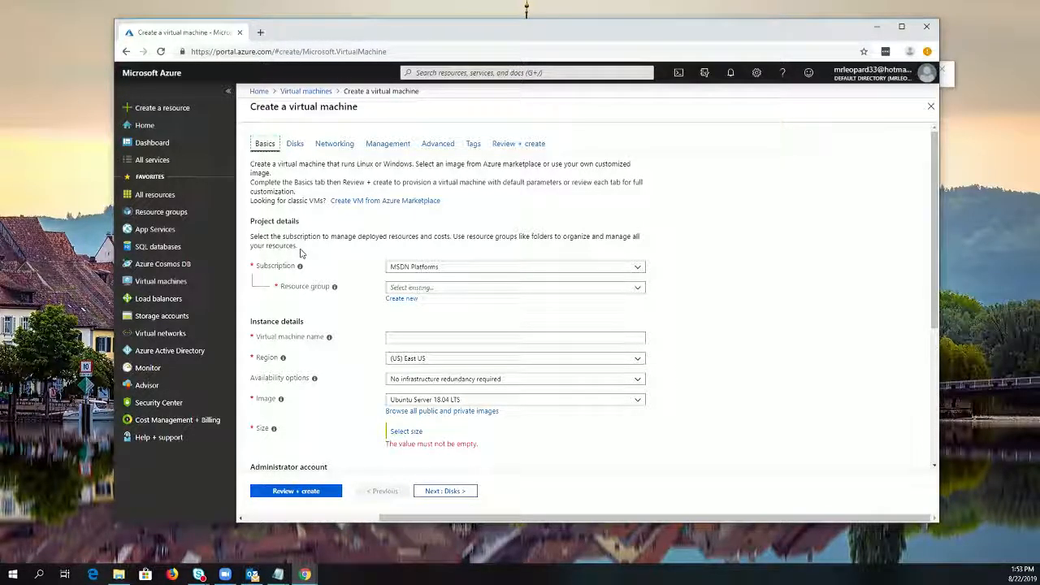
Examine the available marketplace images for the virtual machine, including the Security, Web and Databases categories, and close the image list
scroll(503, 427, down, 2)
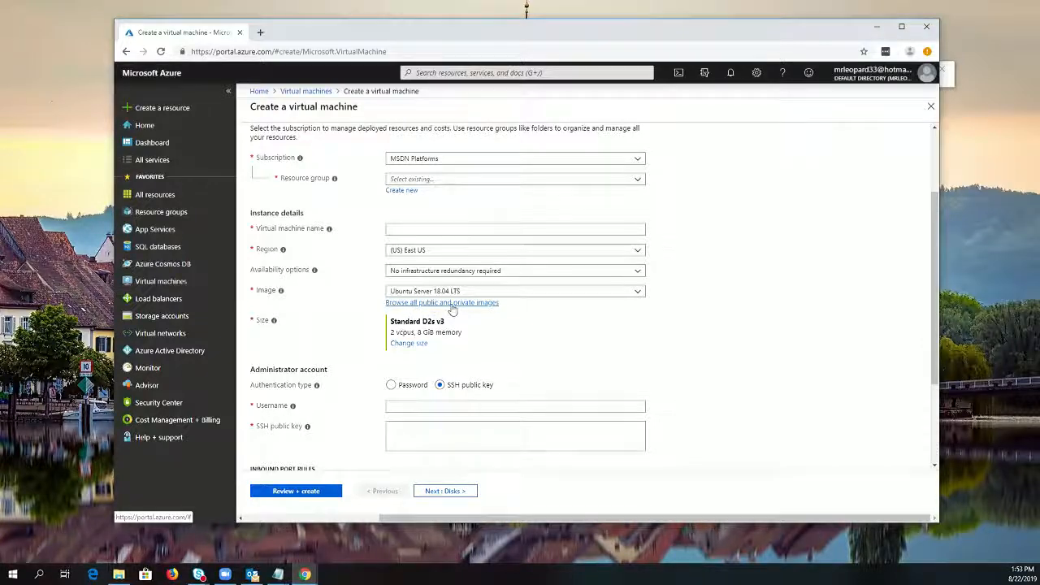
click(415, 304)
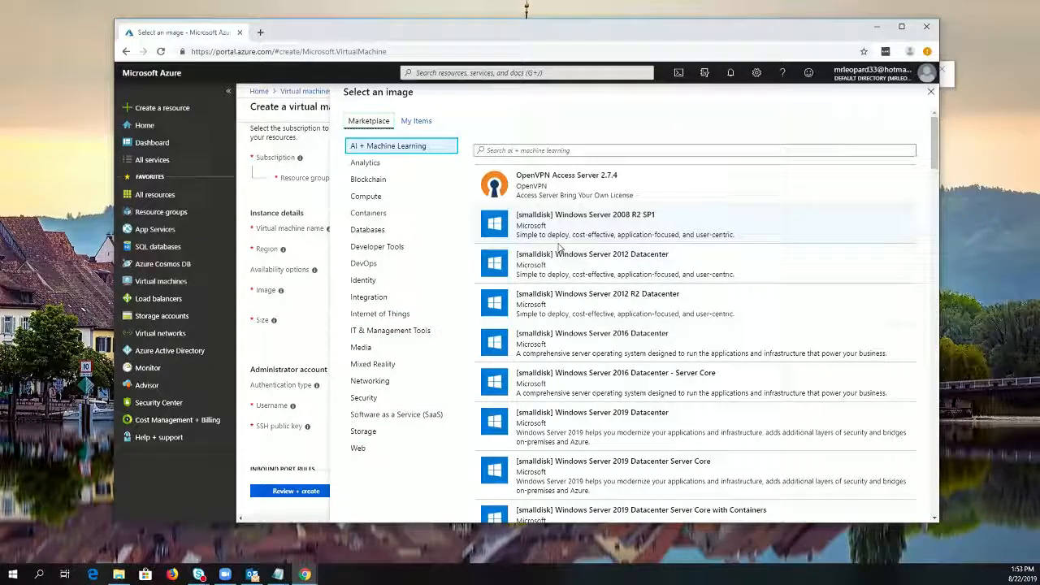
scroll(569, 260, down, 15)
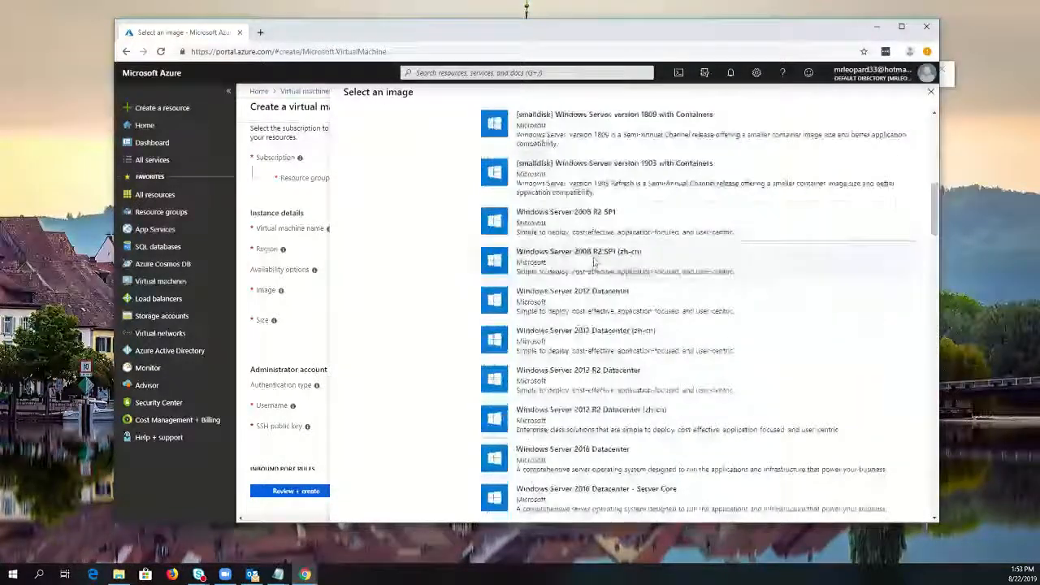
scroll(598, 271, down, 15)
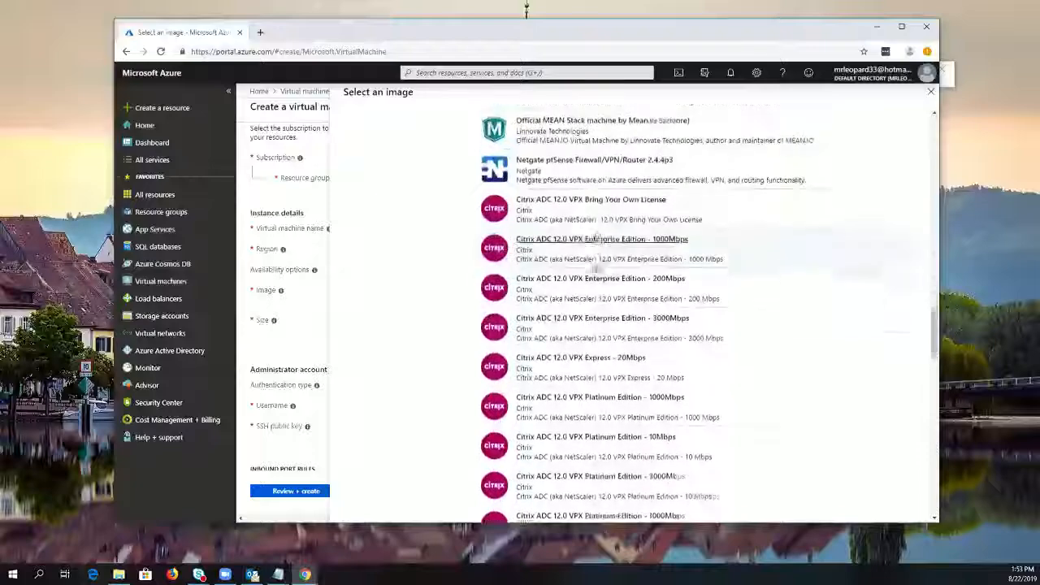
scroll(610, 289, down, 10)
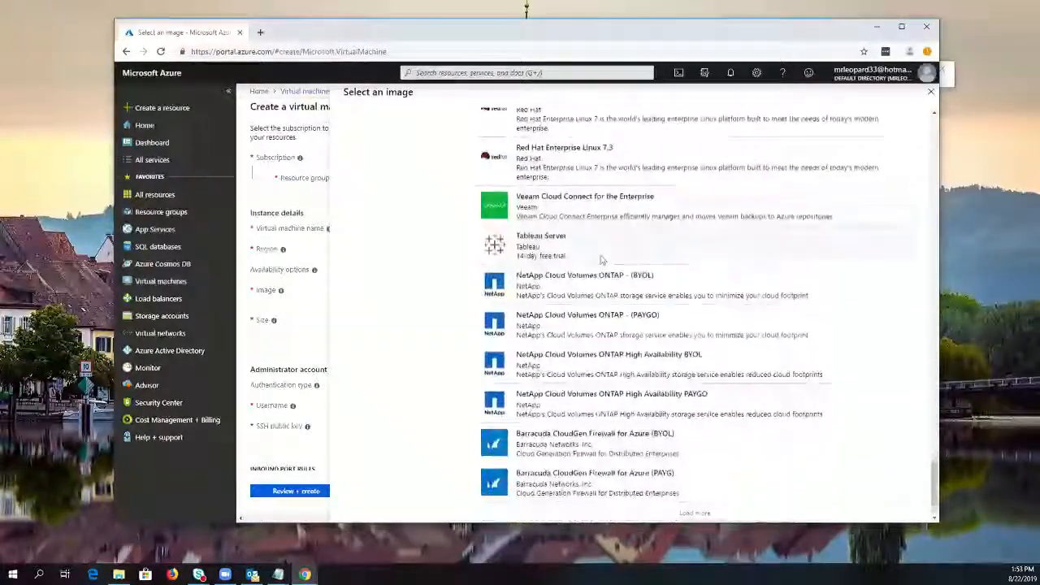
click(699, 513)
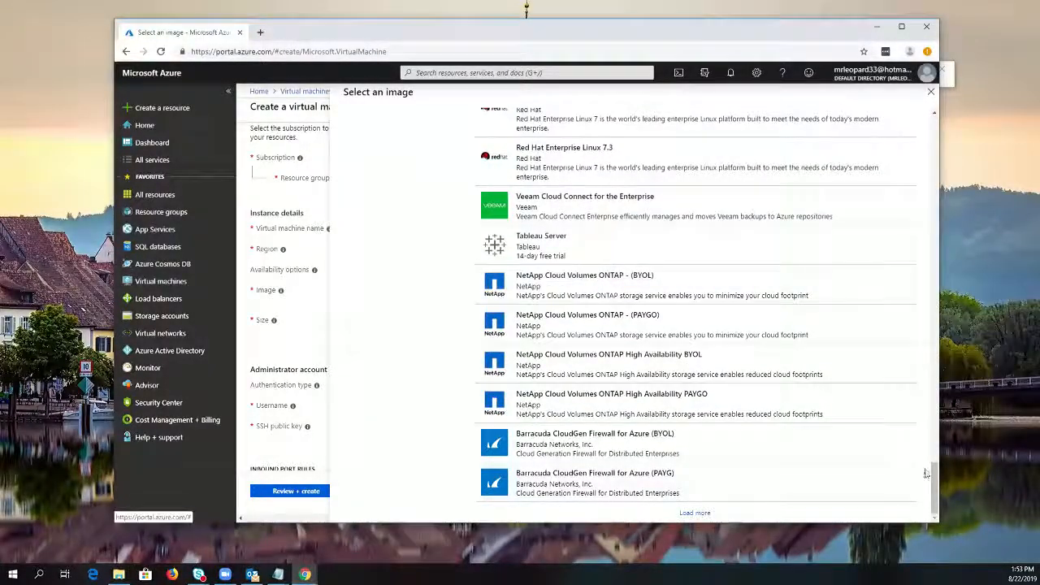
drag(943, 286, 944, 117)
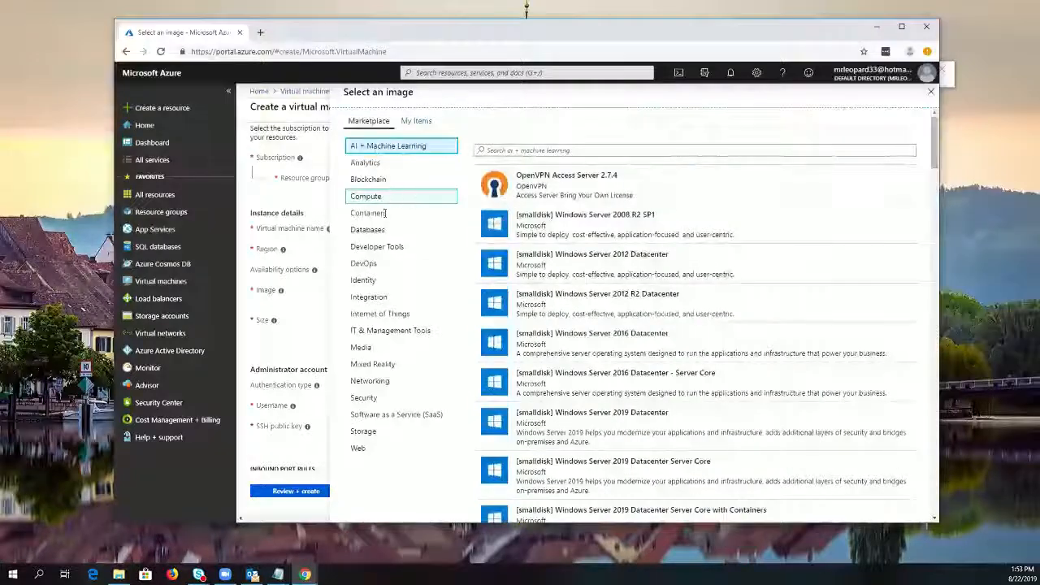
click(374, 398)
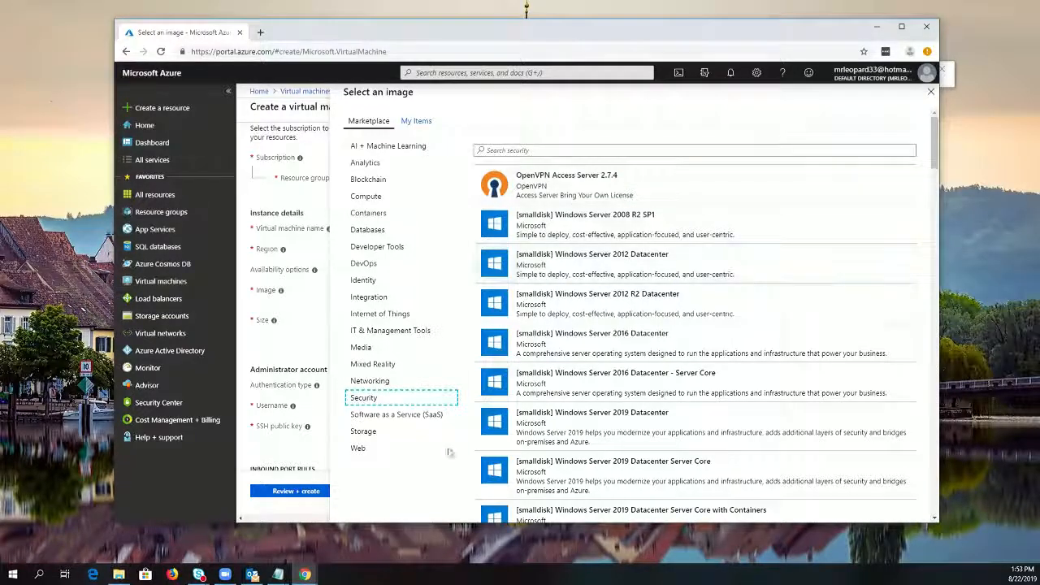
click(352, 447)
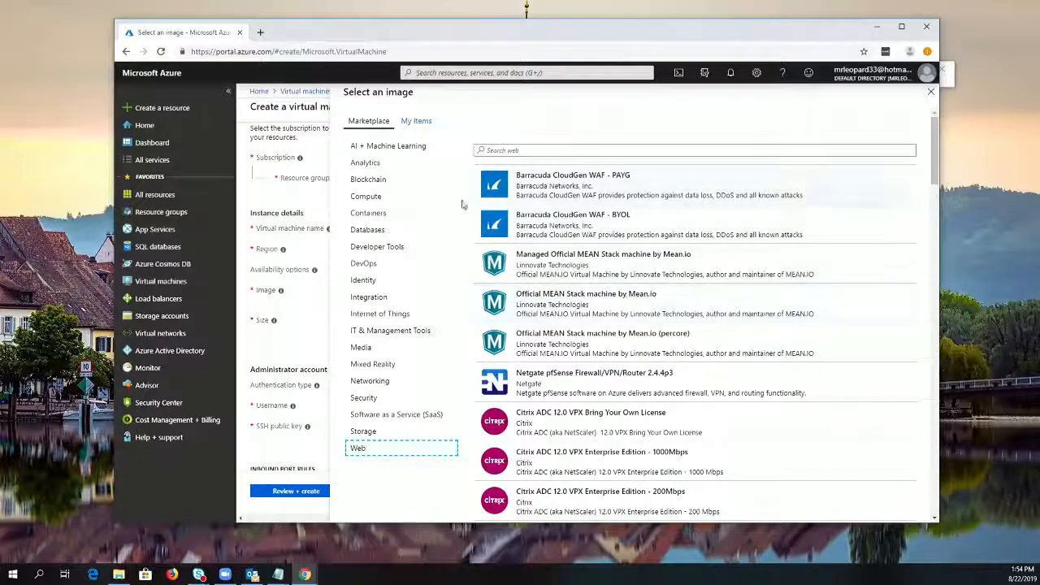
click(373, 234)
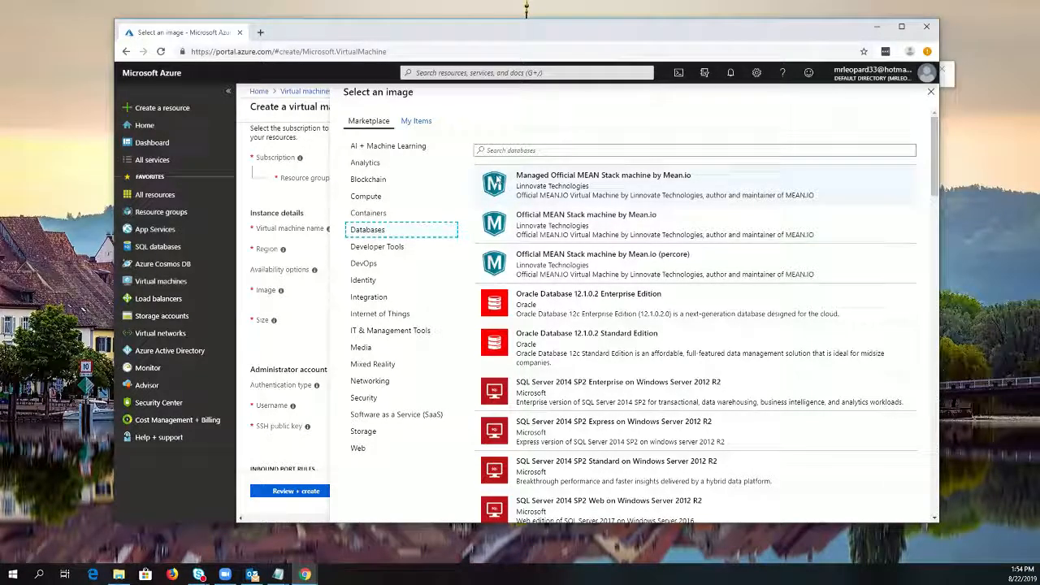
click(930, 92)
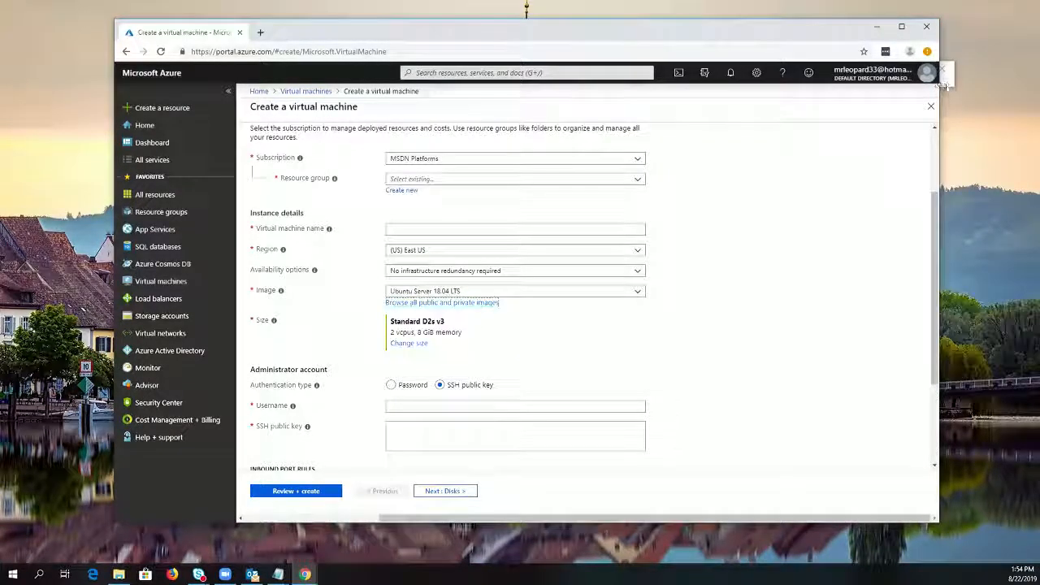
Review the basic virtual machine settings, checking the available subscriptions and existing resource groups while keeping the MSDN Platforms subscription
click(948, 84)
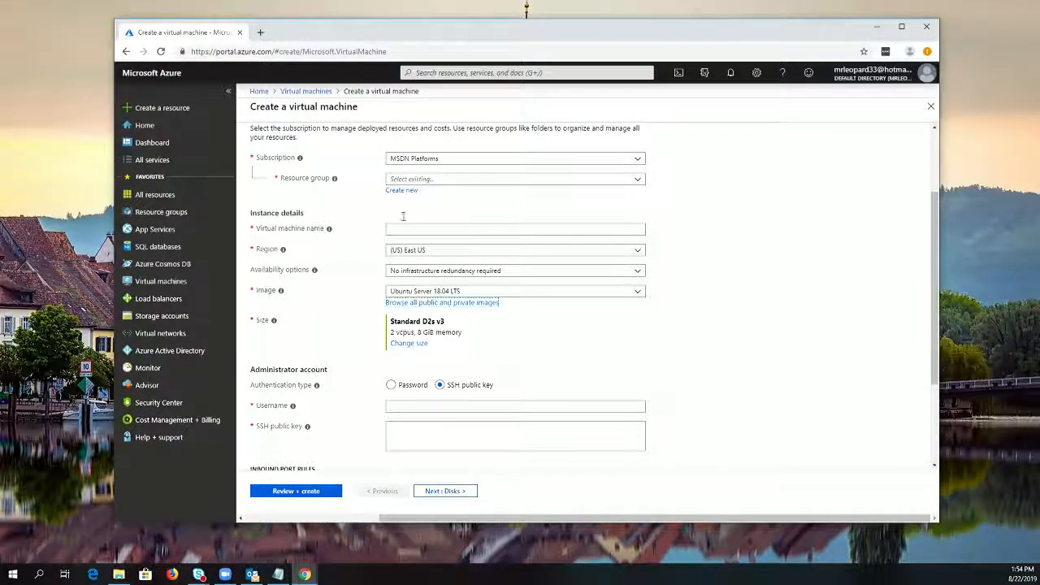
click(556, 159)
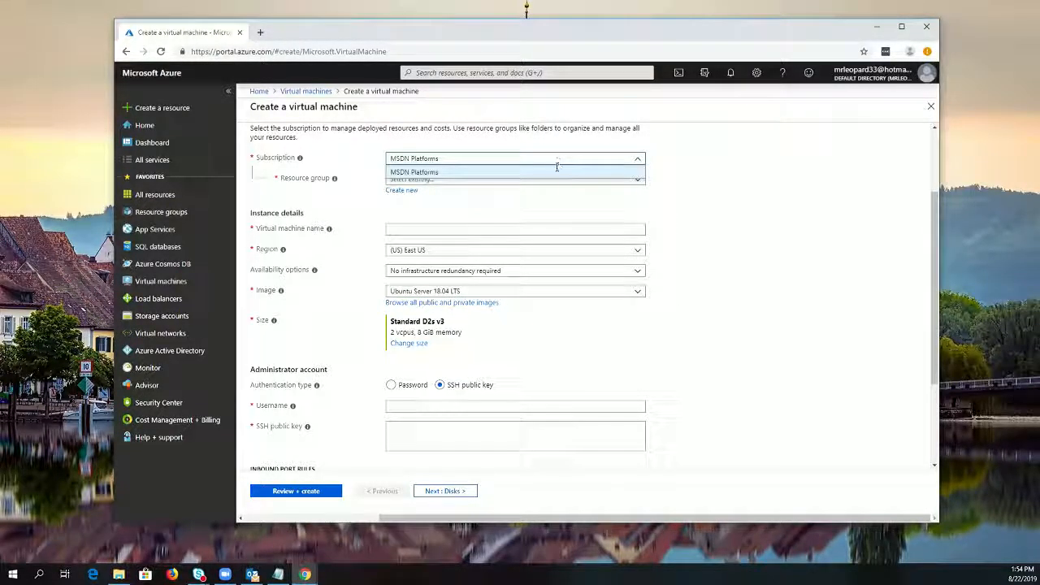
click(497, 172)
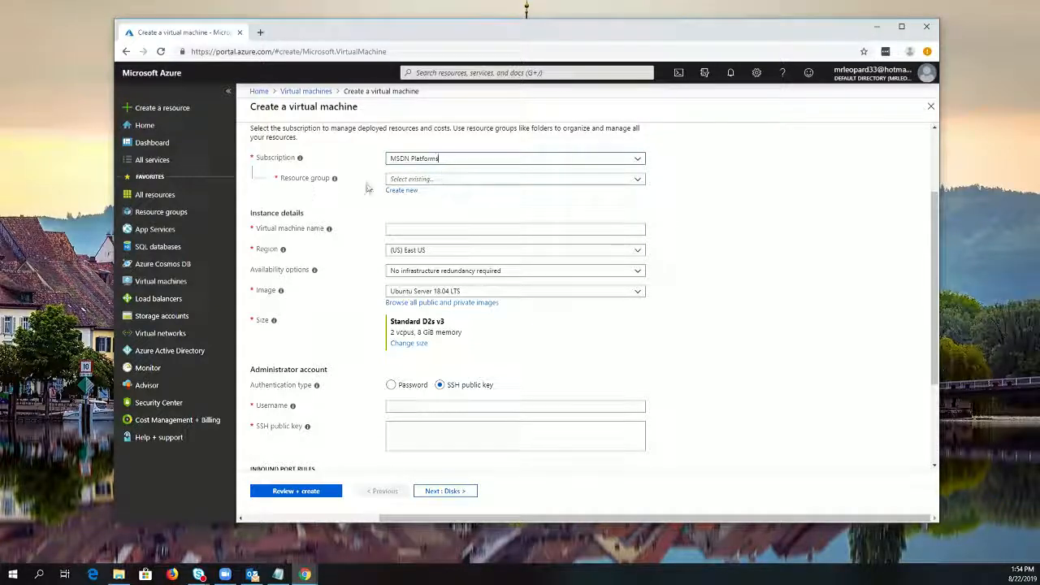
click(460, 181)
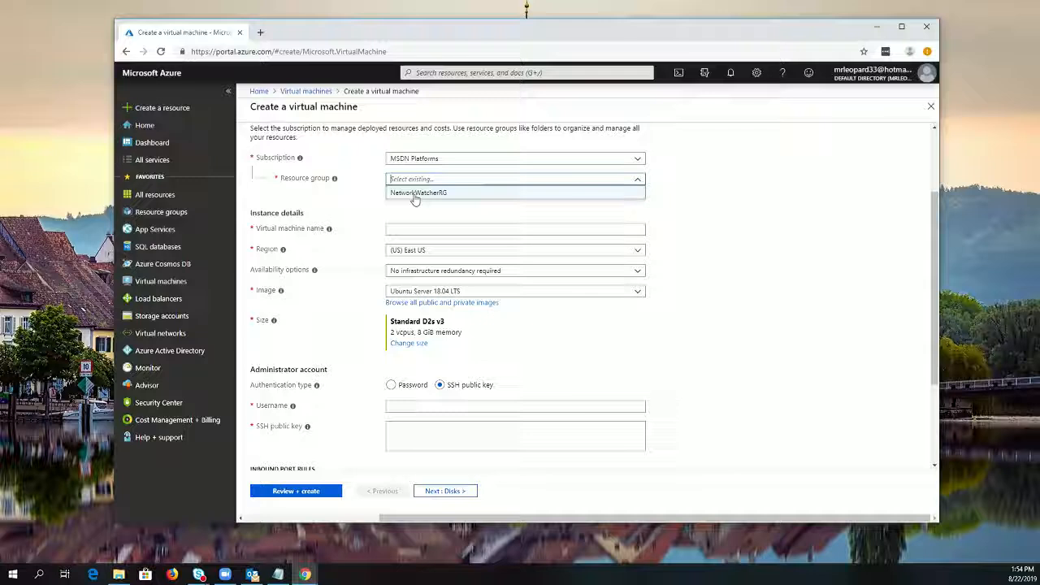
click(433, 221)
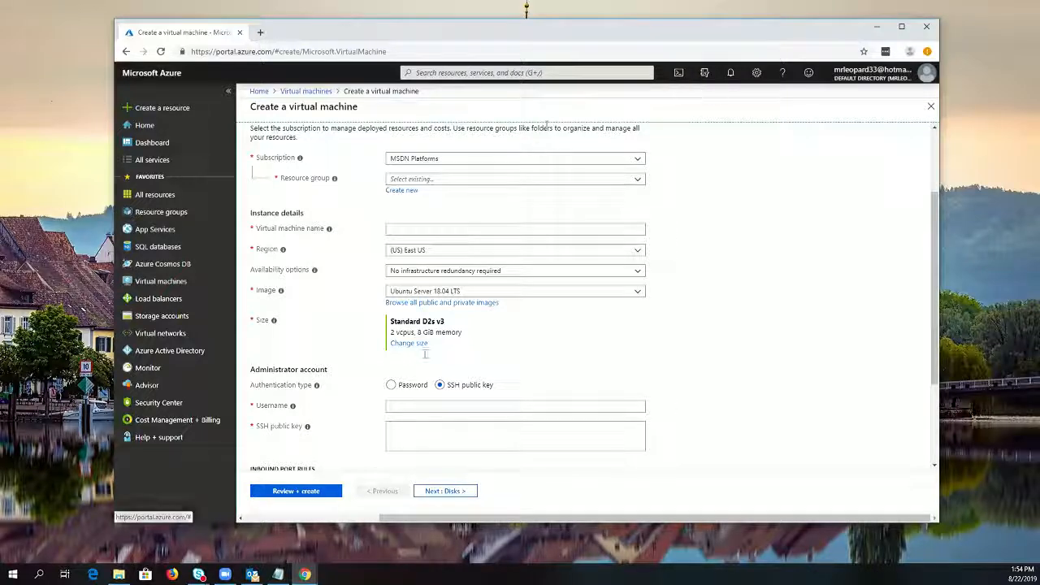
scroll(526, 343, down, 3)
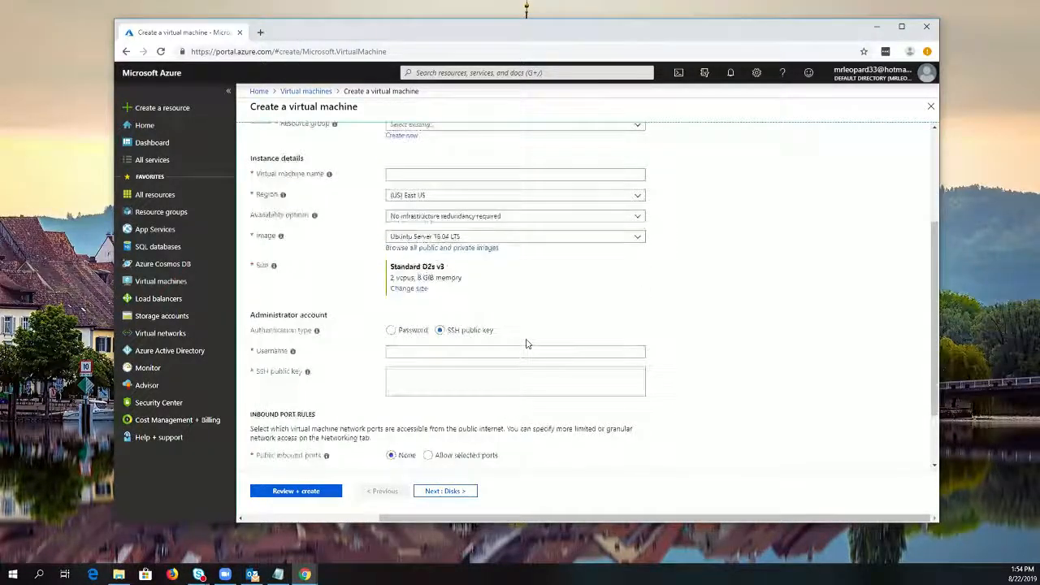
scroll(422, 488, up, 5)
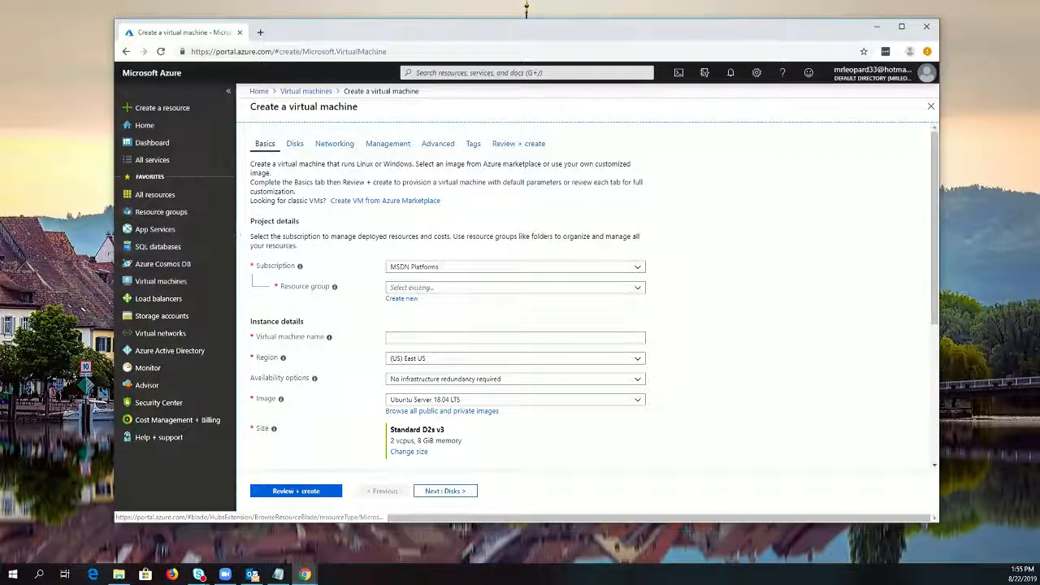
Open Cloud Shell's advanced storage settings and specify a new resource group named testlab2019
click(678, 73)
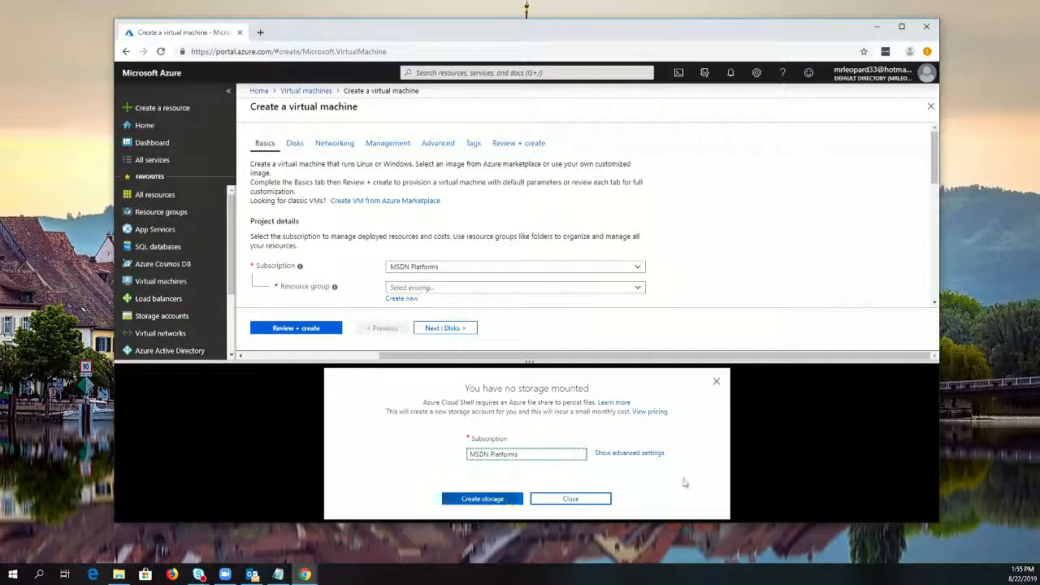
click(640, 457)
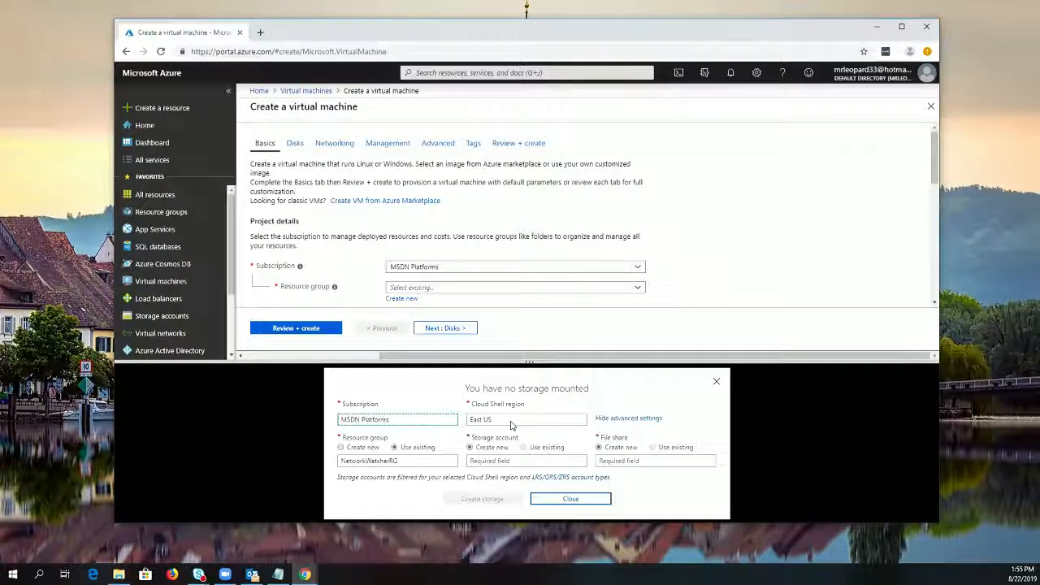
click(401, 461)
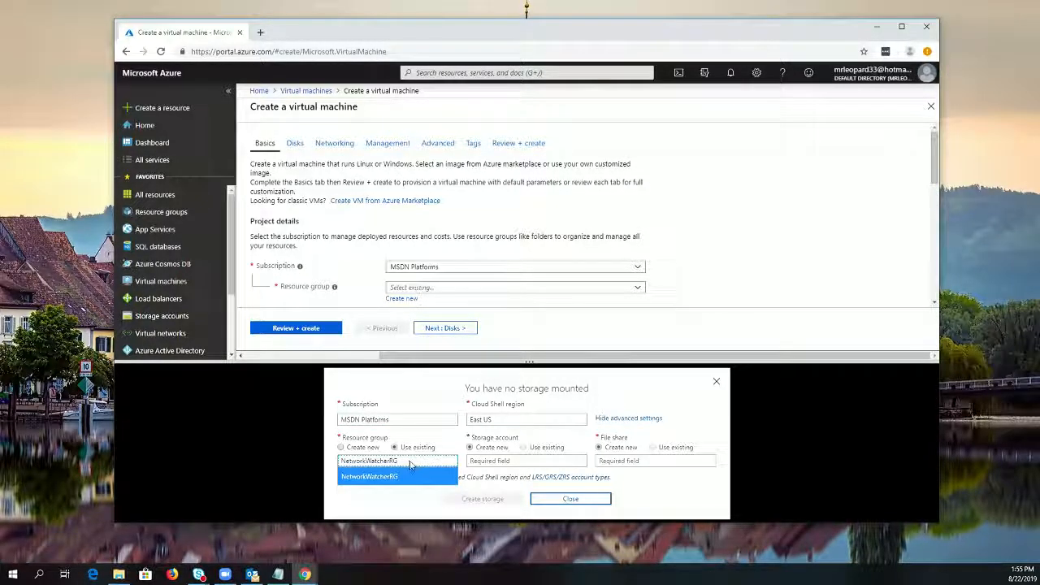
click(342, 447)
click(399, 461)
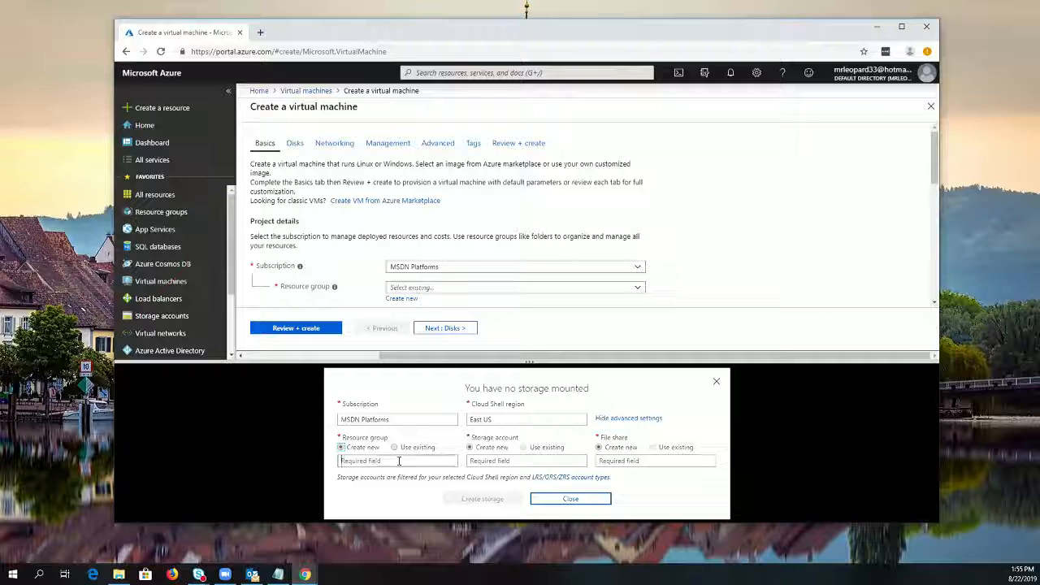
text(testlab)
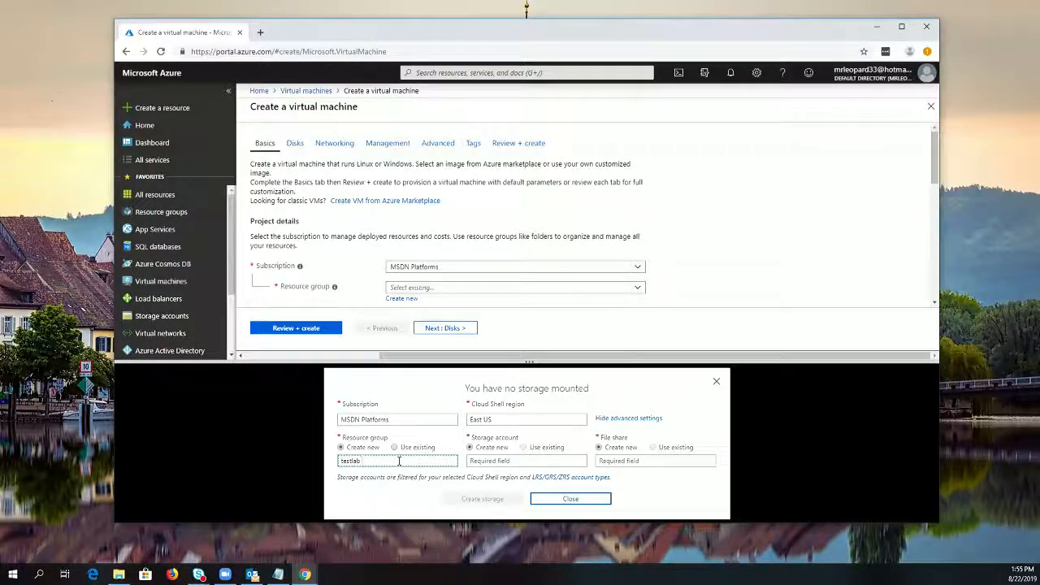
text(2019)
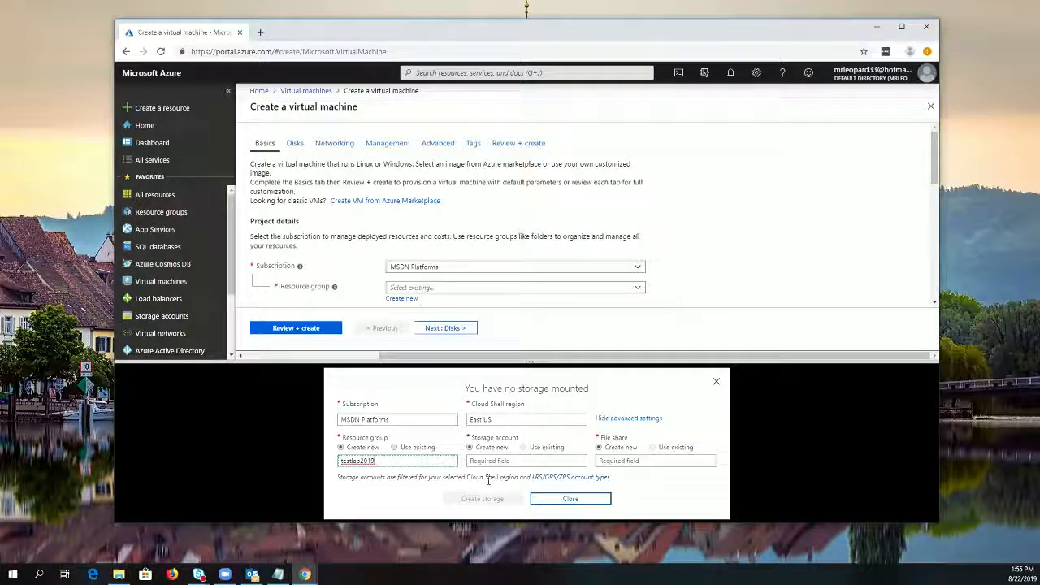
Name the new Cloud Shell storage account teststorage2019
click(528, 460)
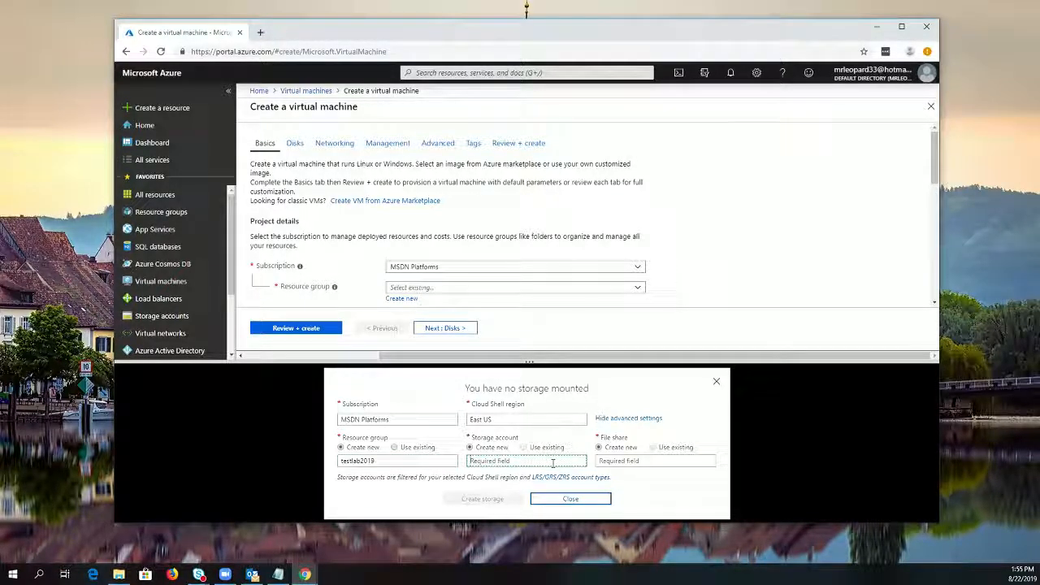
text(ste)
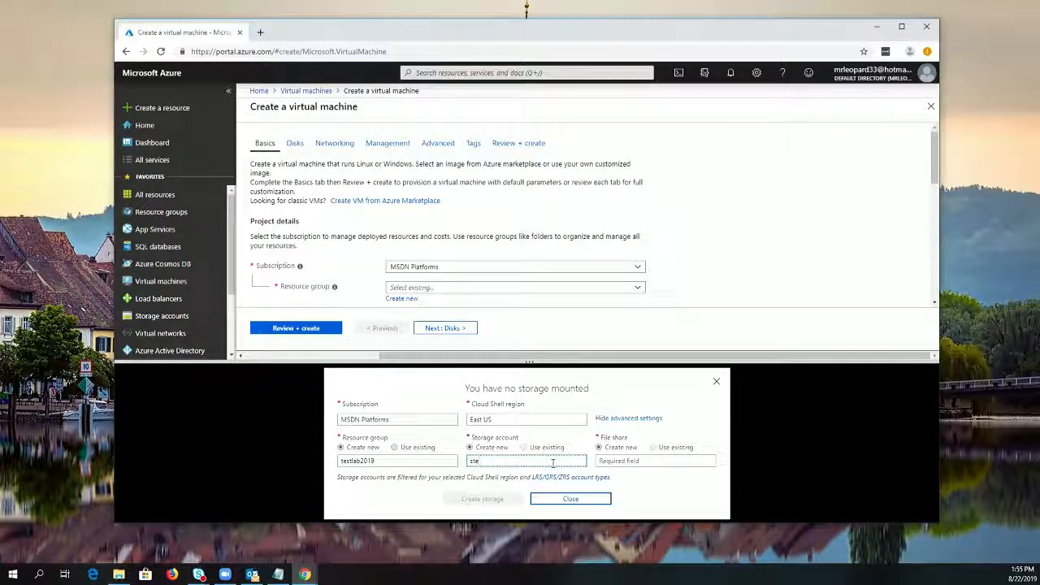
key(BackSpace)
key(BackSpace)
key(BackSpace)
text(teststorage2)
Name the new file share testshare2019 and try to create the Cloud Shell storage
click(641, 460)
text(testf)
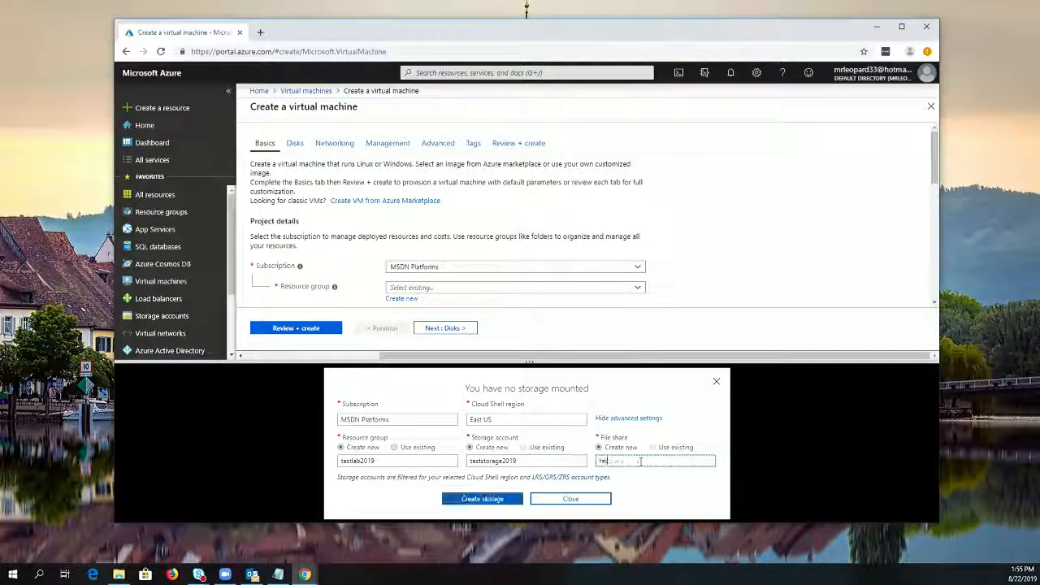
text(hare2019)
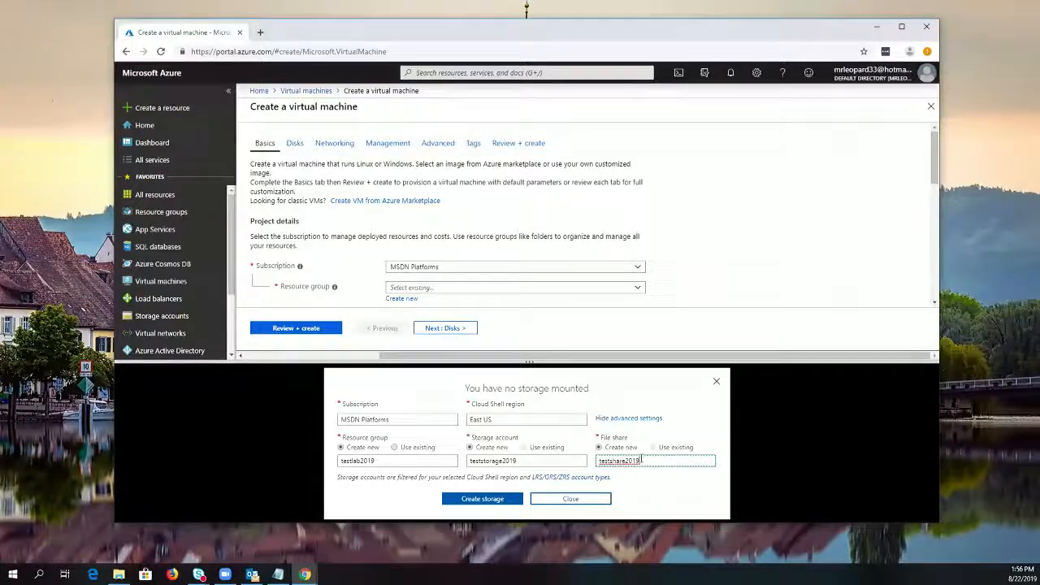
click(468, 500)
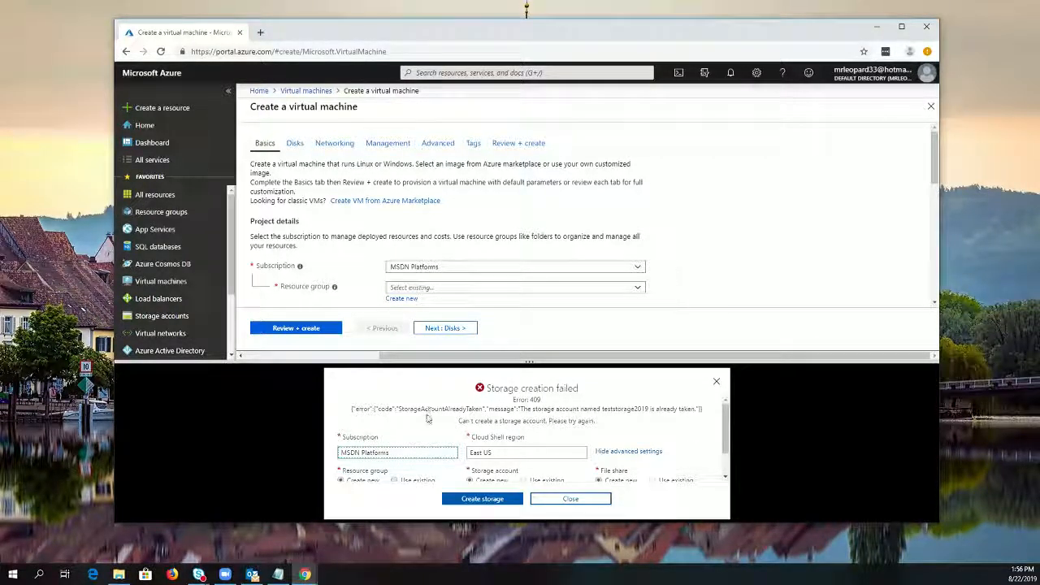
Rename the new Cloud Shell storage account testslabtorage2019 and create the storage
scroll(547, 467, down, 2)
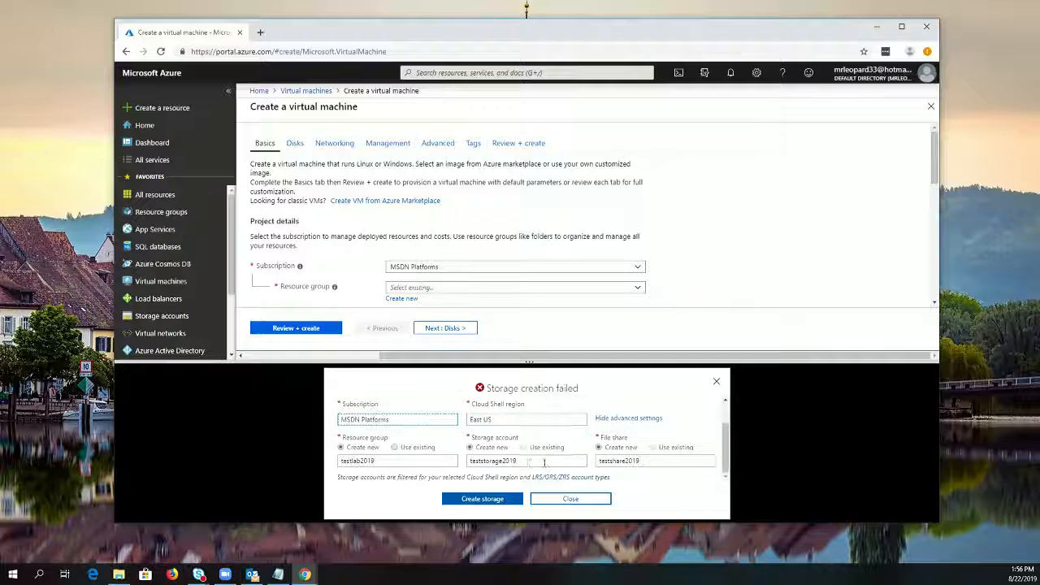
click(483, 461)
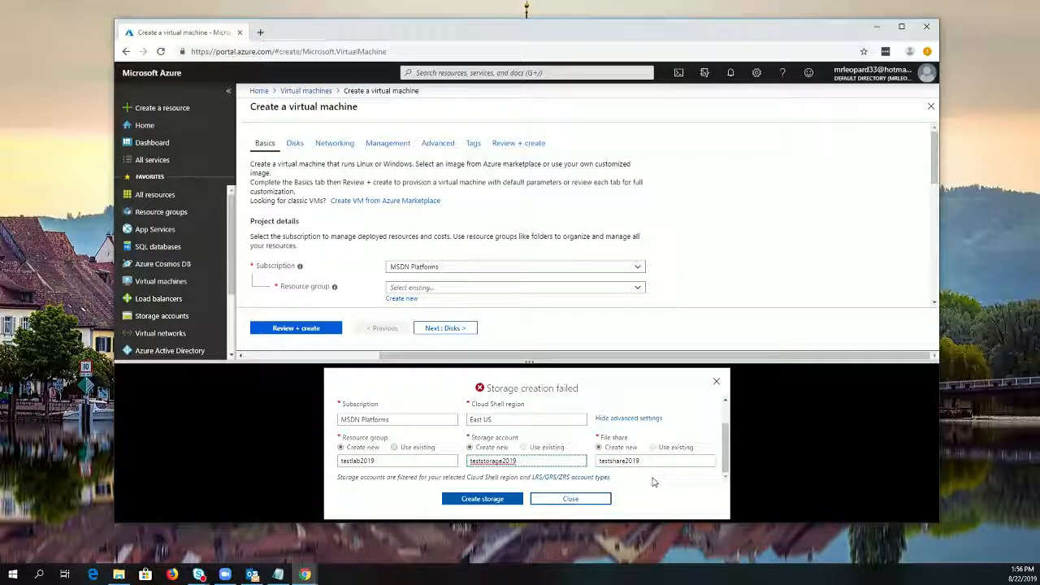
text(lab)
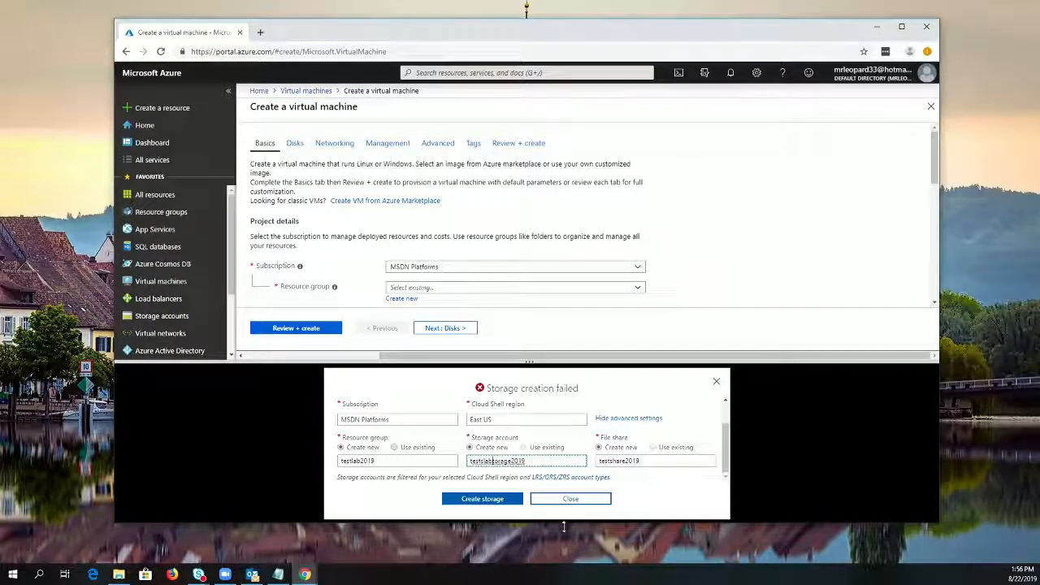
click(503, 500)
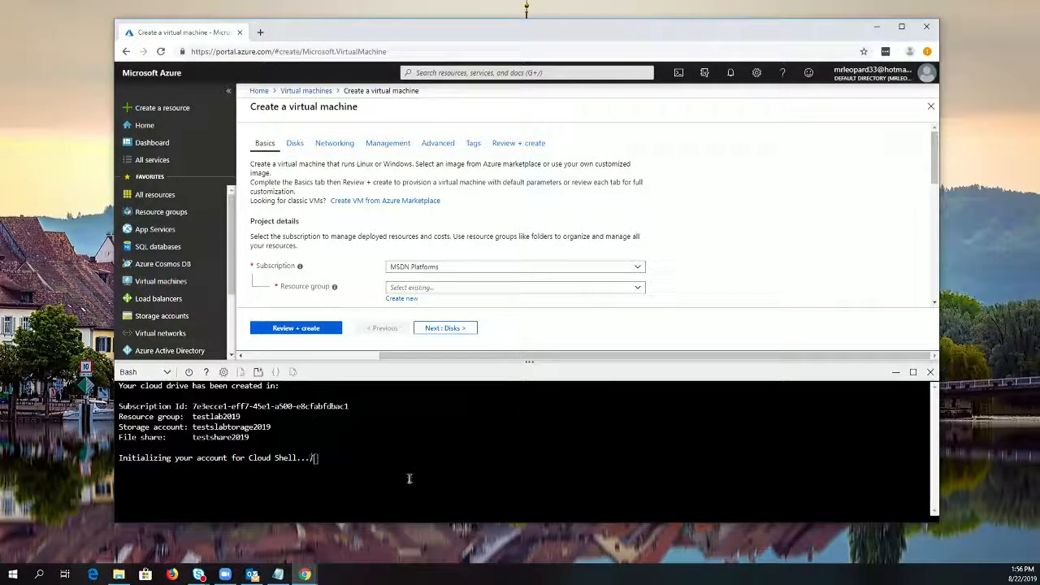
Check the lists of all resources and resource groups for the newly created Cloud Shell items, refreshing the resource list
click(153, 195)
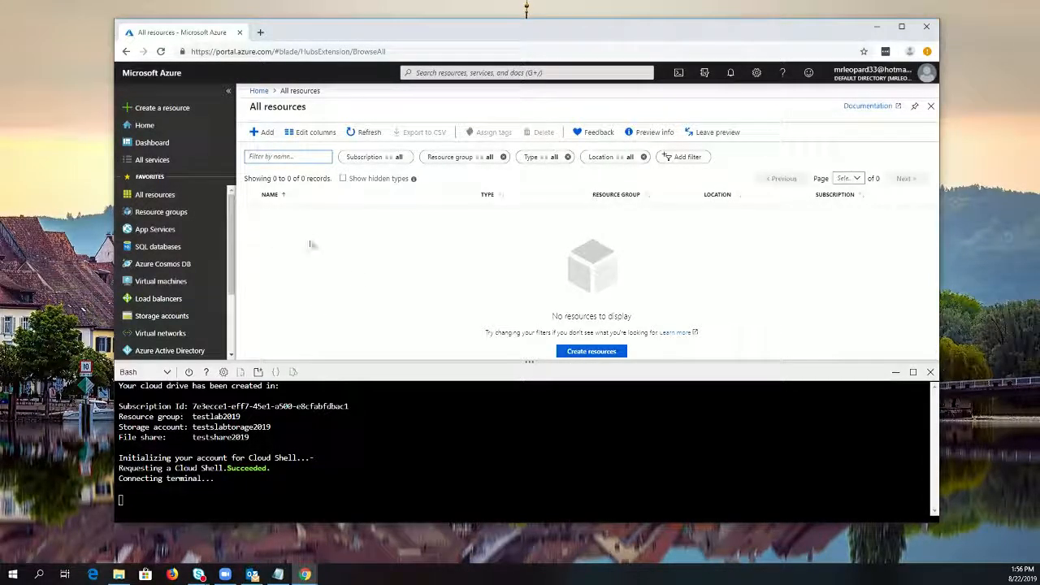
click(363, 131)
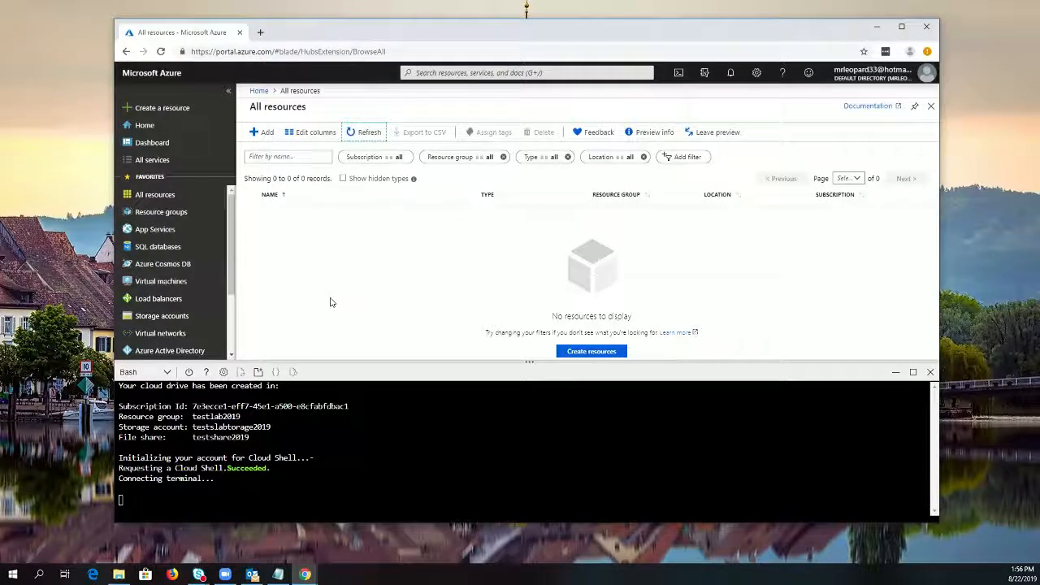
click(174, 213)
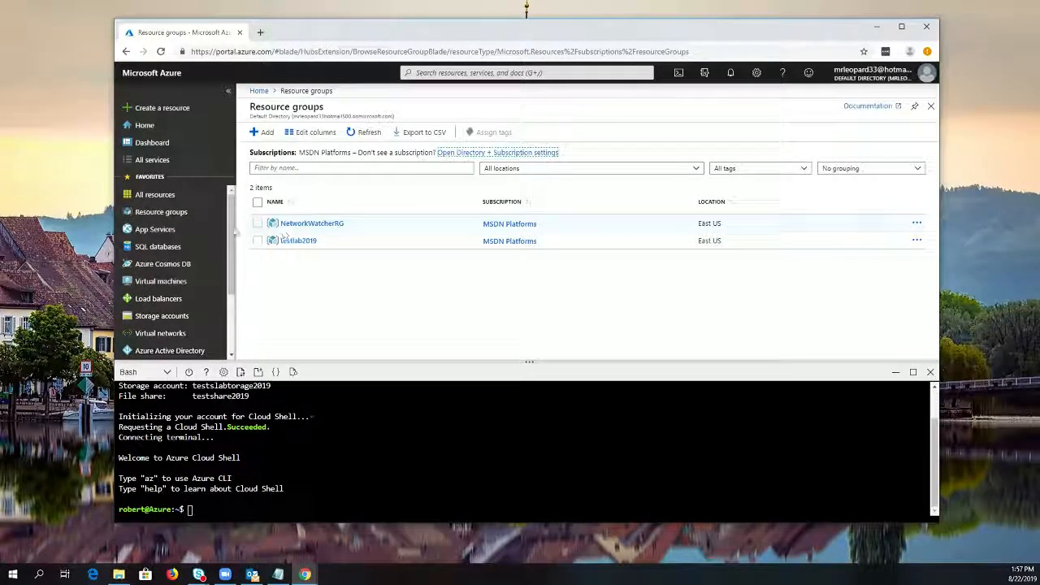
click(167, 196)
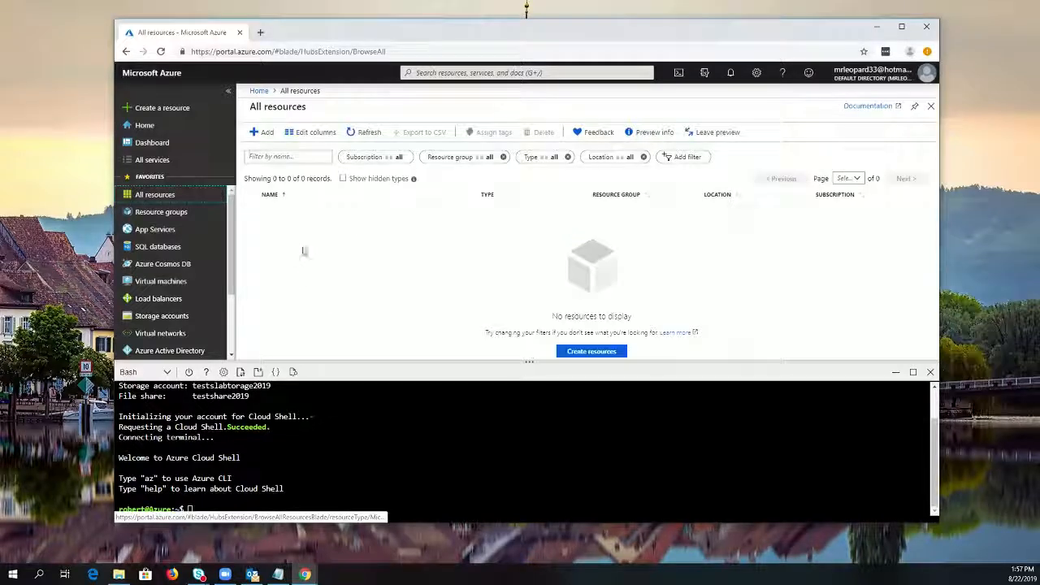
click(366, 131)
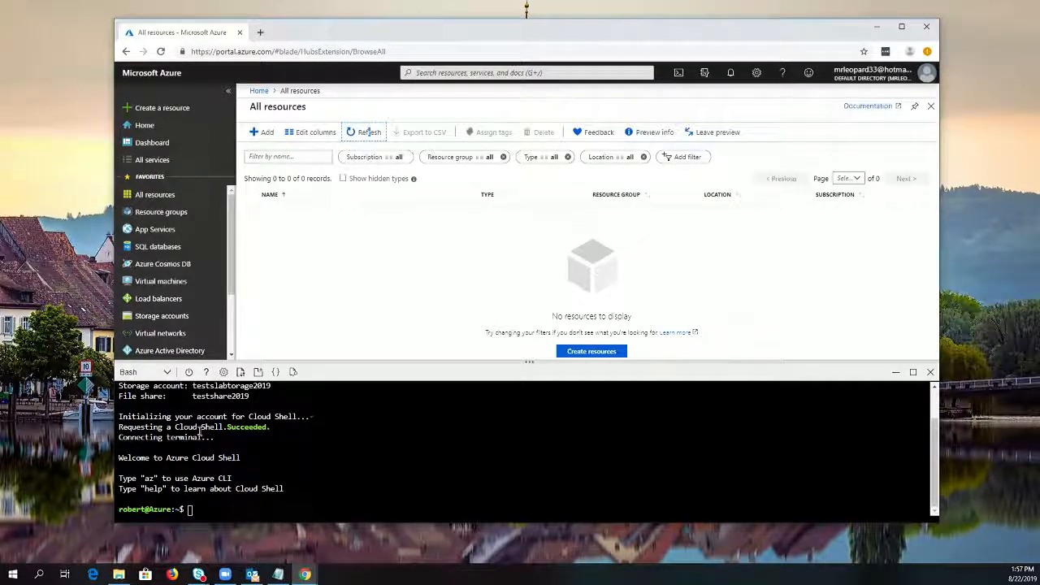
Switch the Cloud Shell session from Bash to PowerShell
click(154, 372)
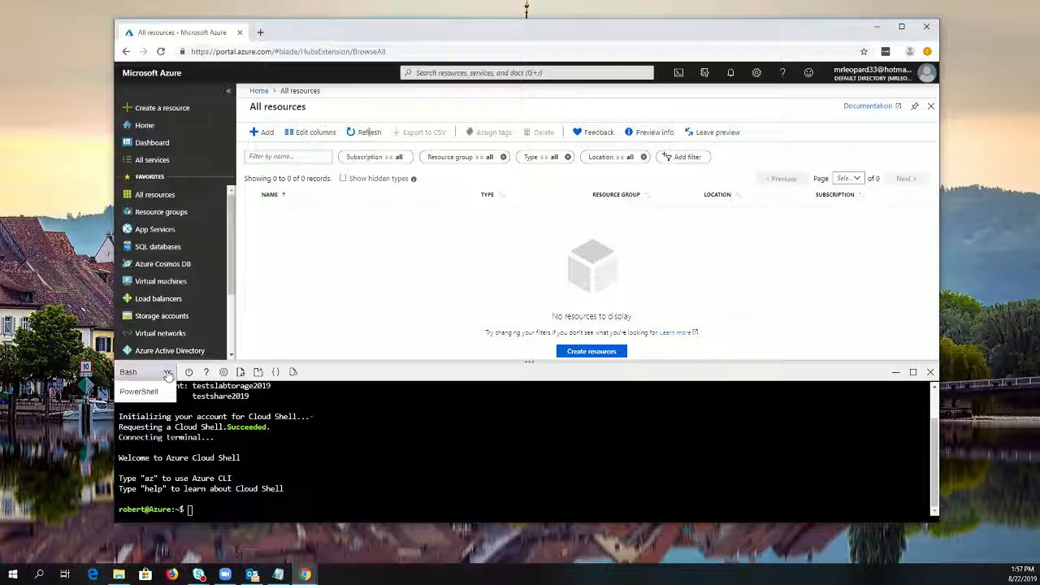
click(157, 394)
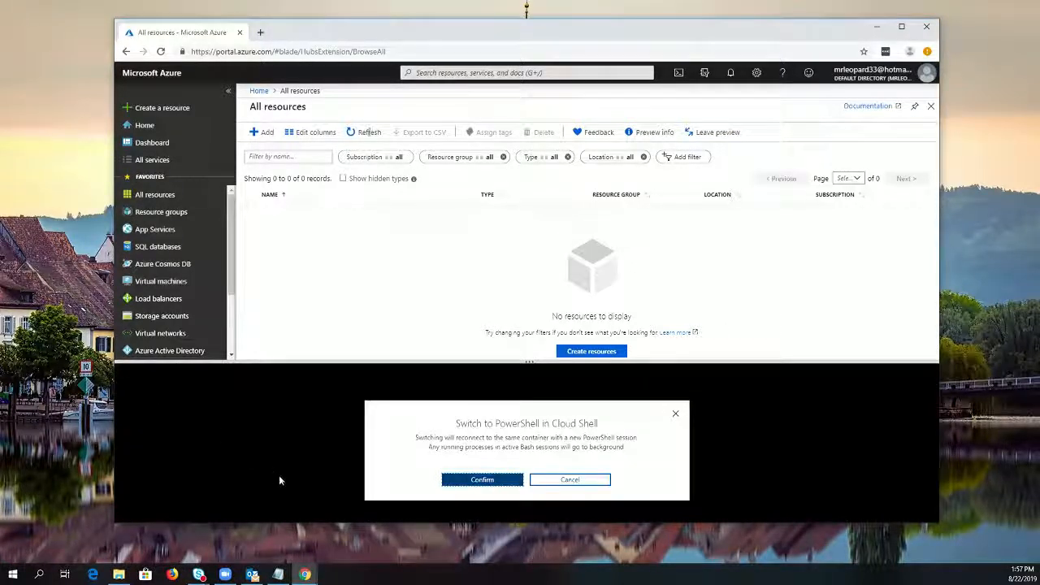
click(487, 480)
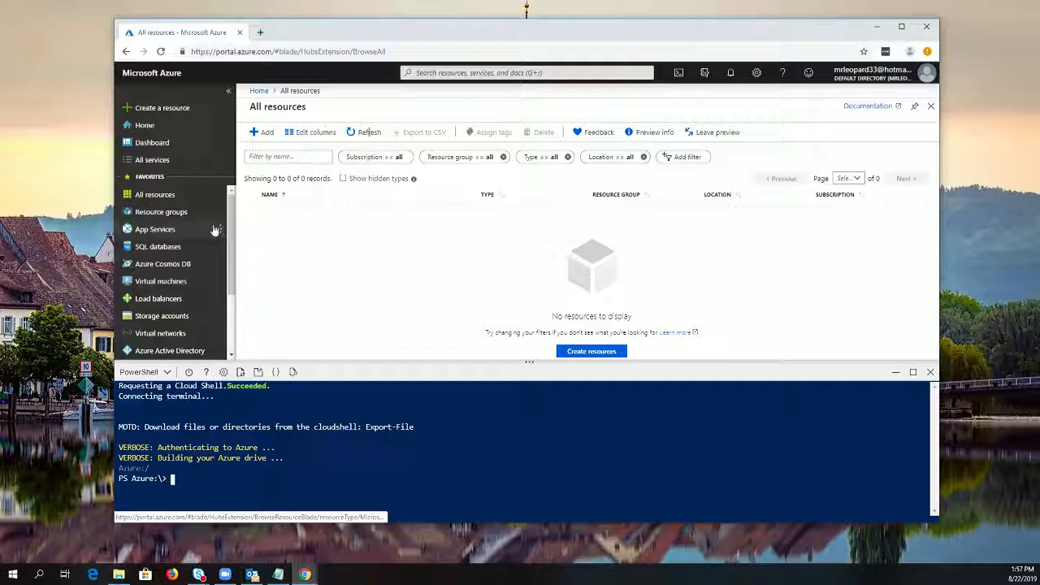
Minimize Cloud Shell and start creating a new virtual machine from the Windows Server 2016 Datacenter offering
click(170, 120)
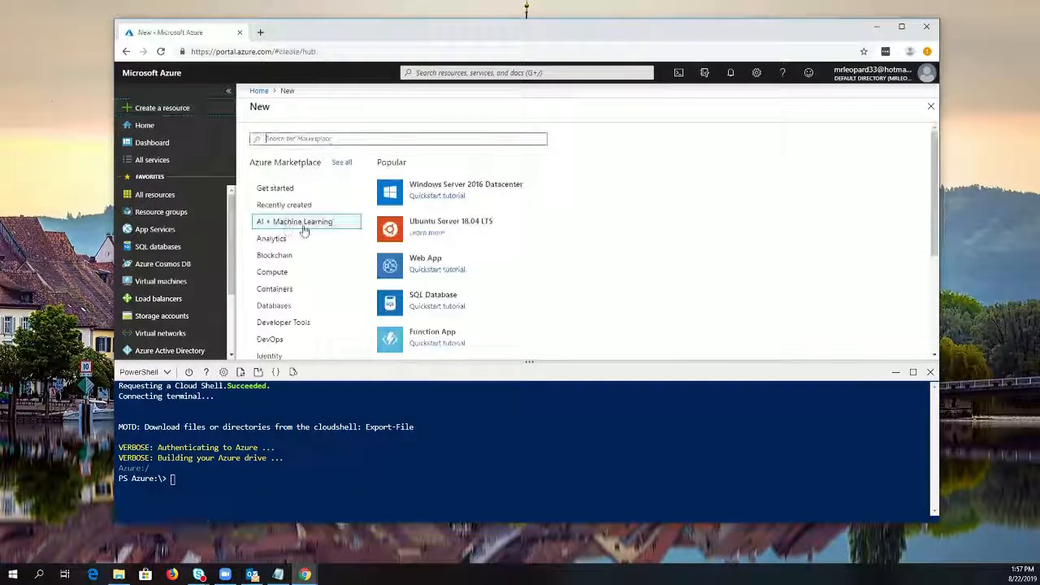
click(895, 375)
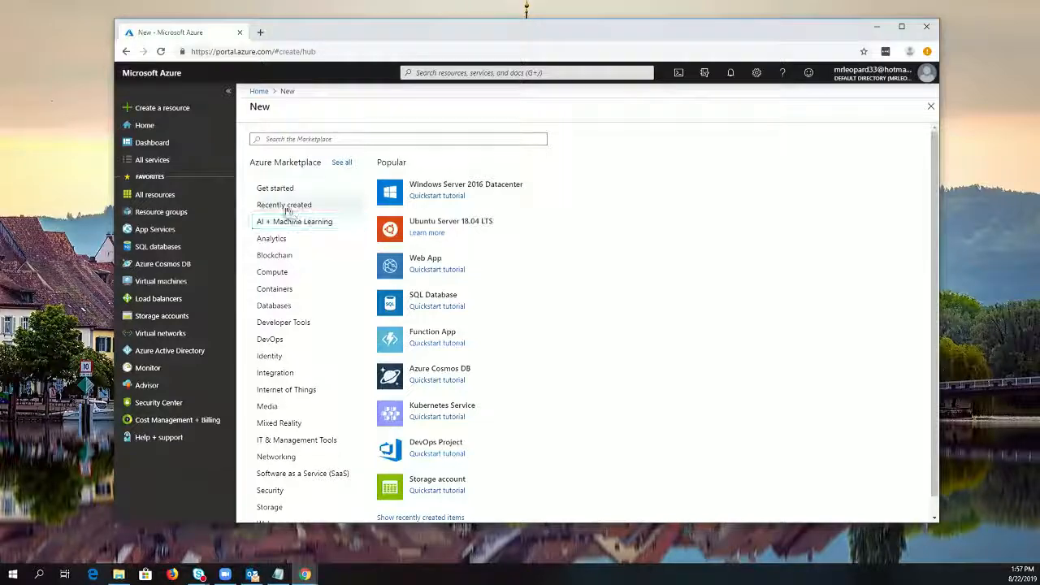
click(446, 186)
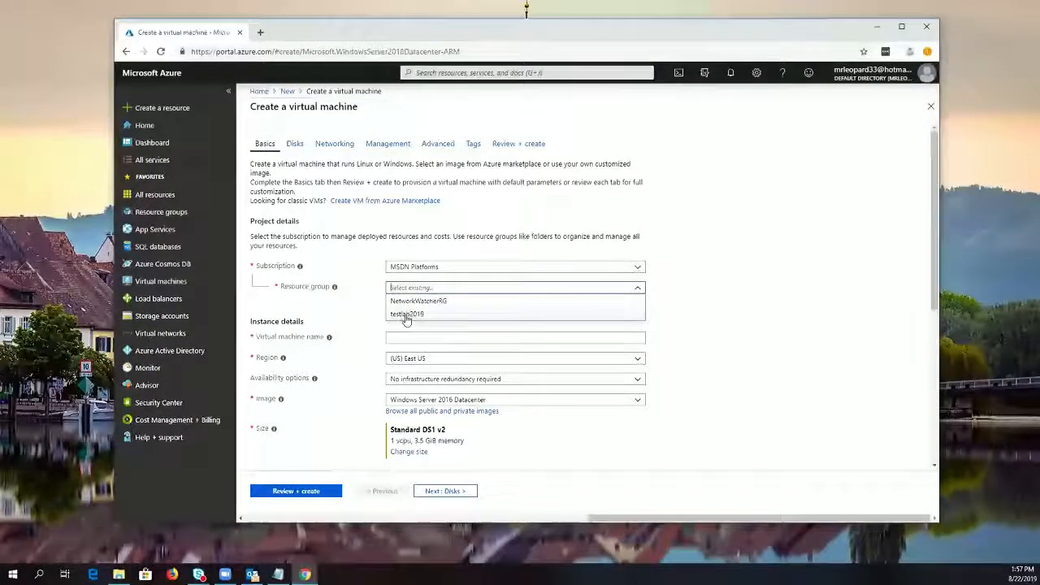
Assign the virtual machine to the testlab2019 resource group and name it testvm01use
click(406, 314)
click(443, 337)
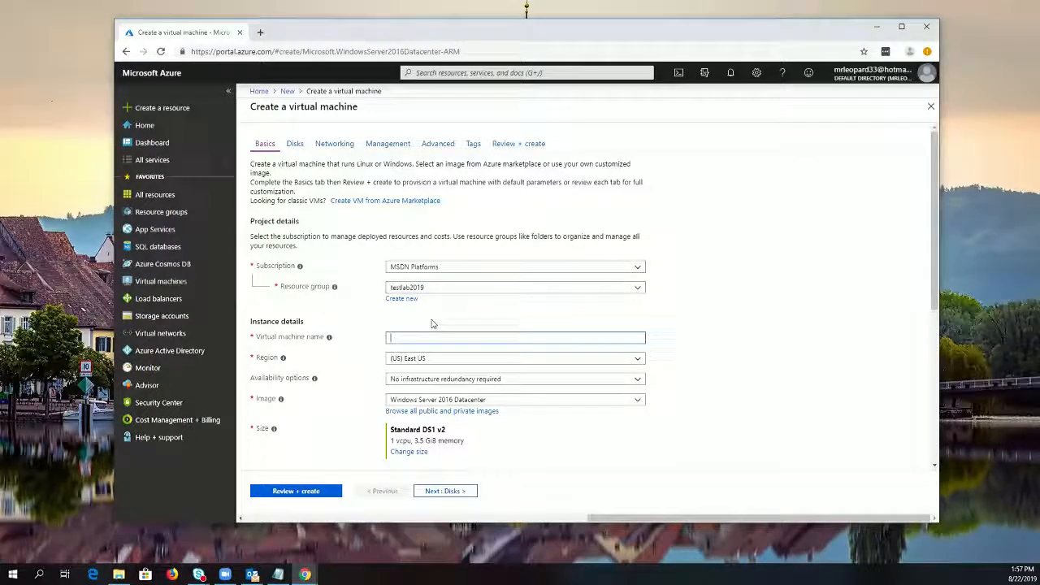
text(test)
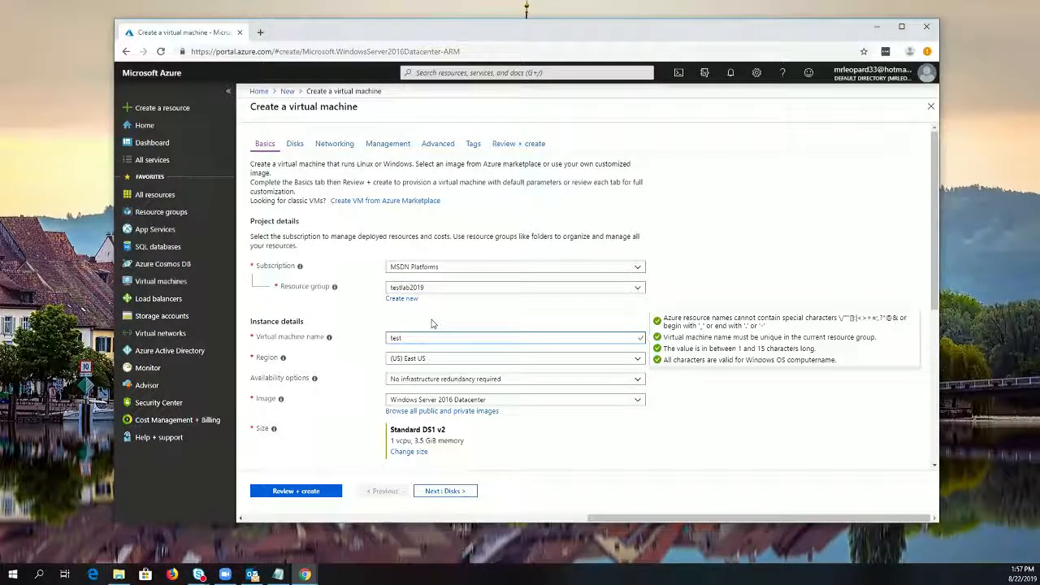
text(vm01u)
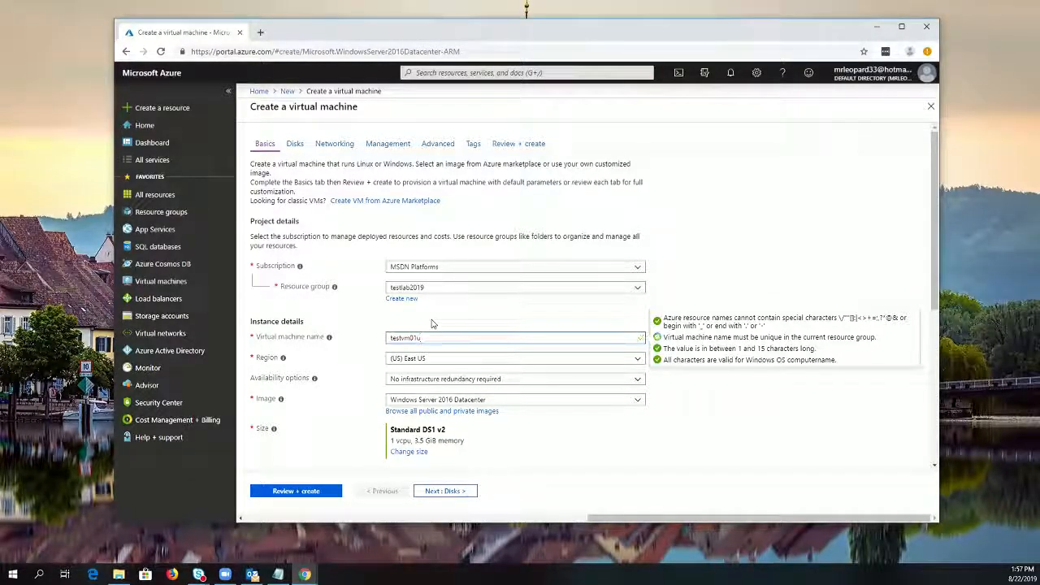
text(se)
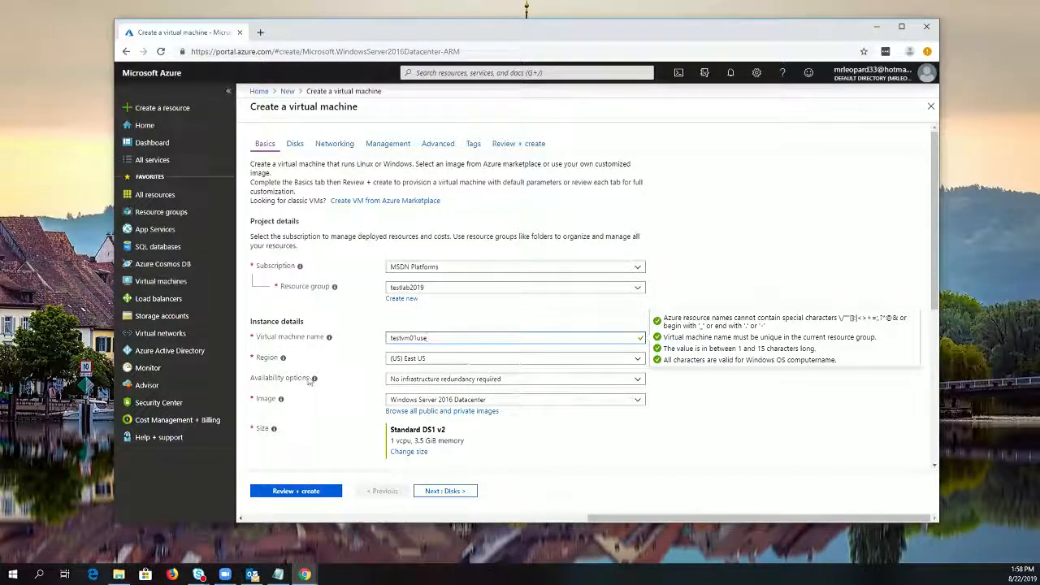
Review the virtual machine's availability options, keeping No infrastructure redundancy required, and look over its remaining instance details
click(510, 380)
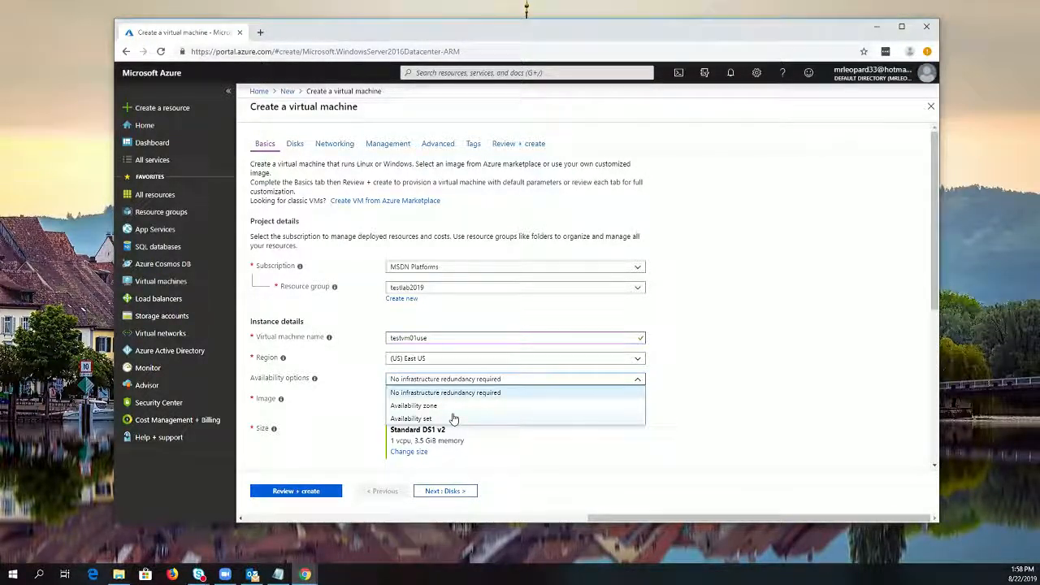
click(687, 408)
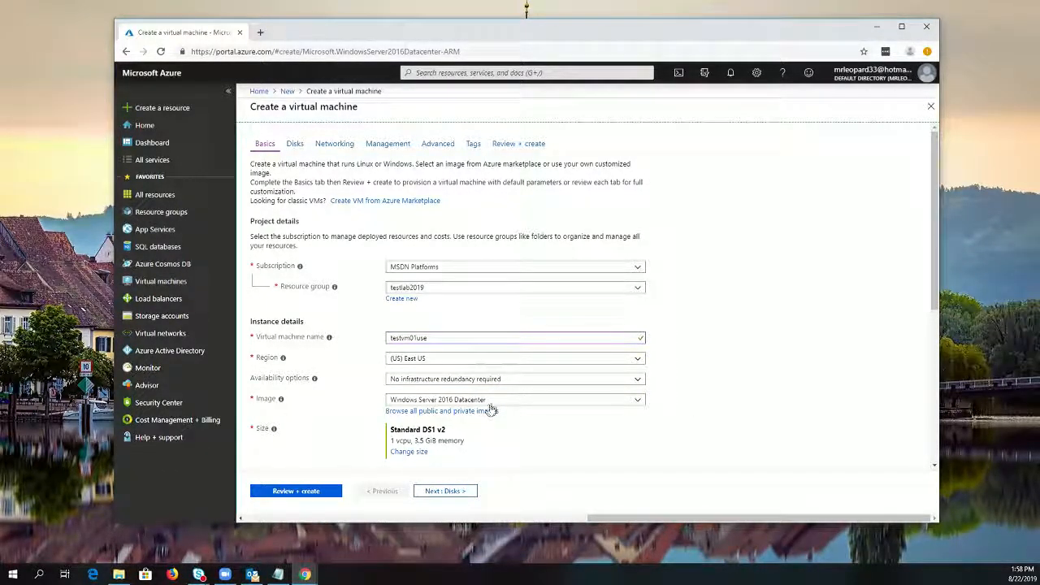
scroll(487, 410, down, 2)
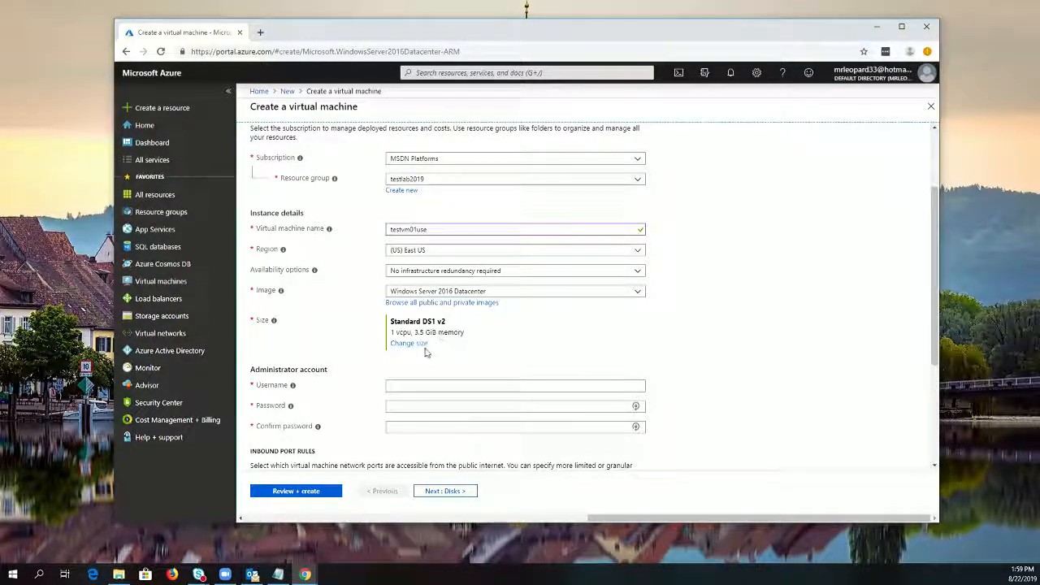
Clear the VM size filters and examine all available sizes, their specifications and monthly costs, then close the list without selecting one
click(415, 346)
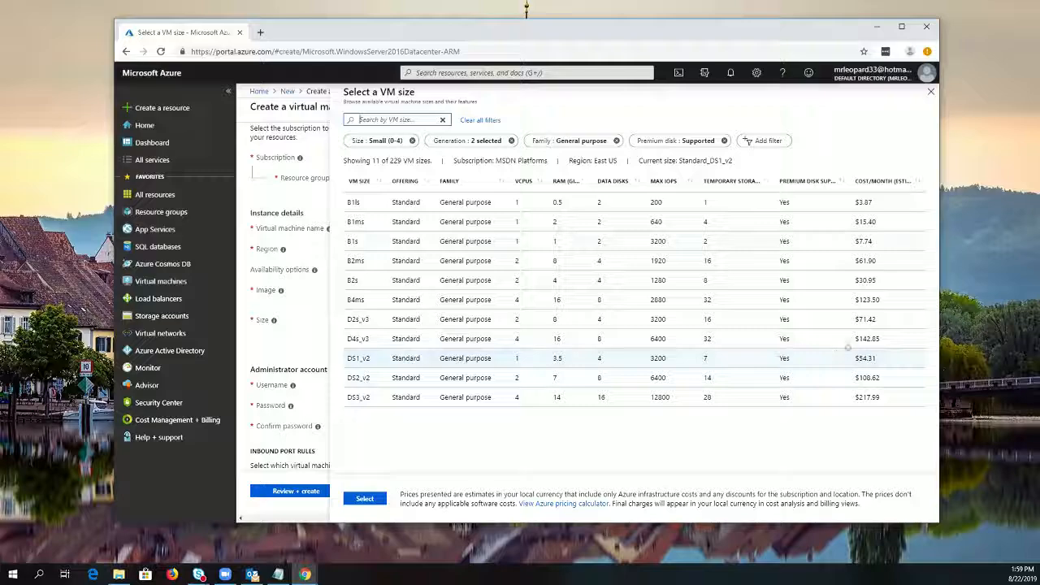
click(480, 120)
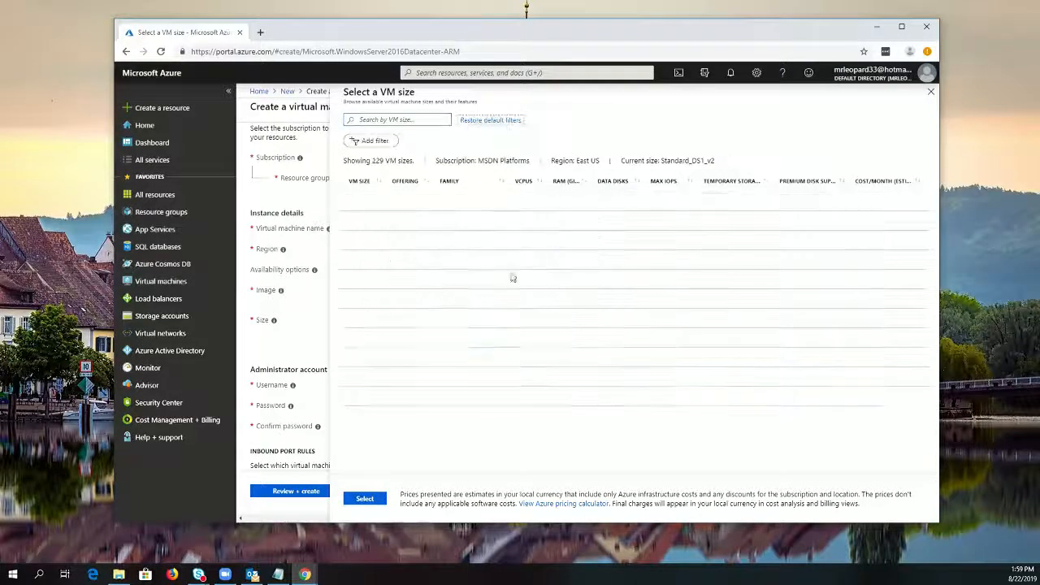
scroll(541, 325, down, 5)
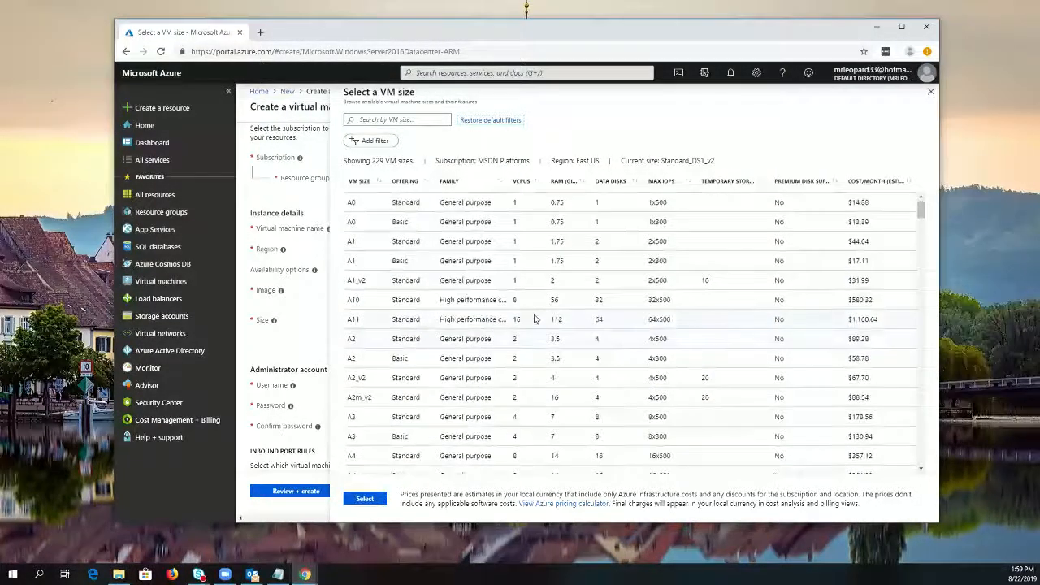
scroll(534, 320, down, 3)
scroll(535, 321, down, 3)
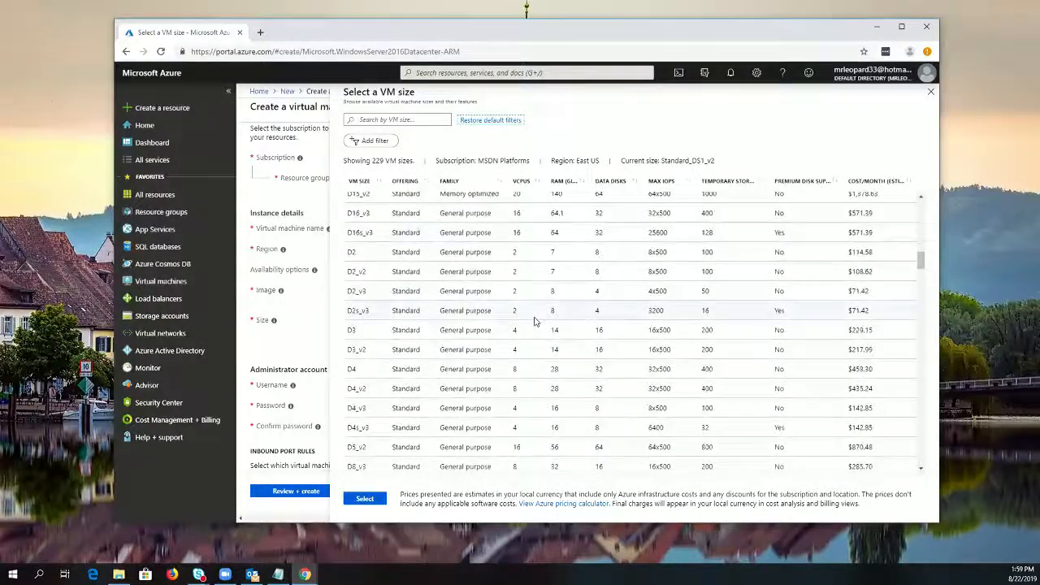
scroll(534, 323, down, 3)
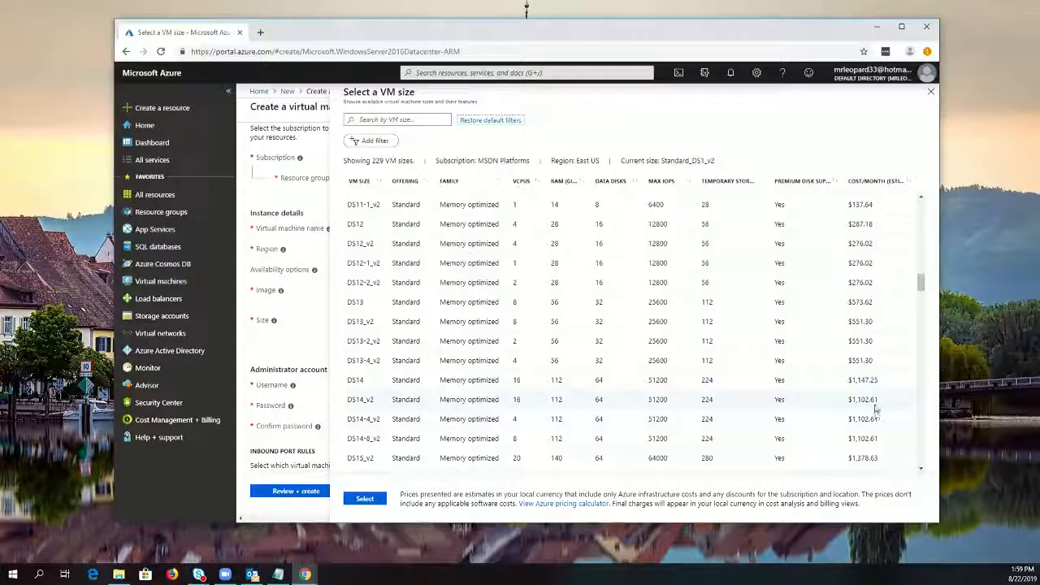
scroll(434, 327, down, 9)
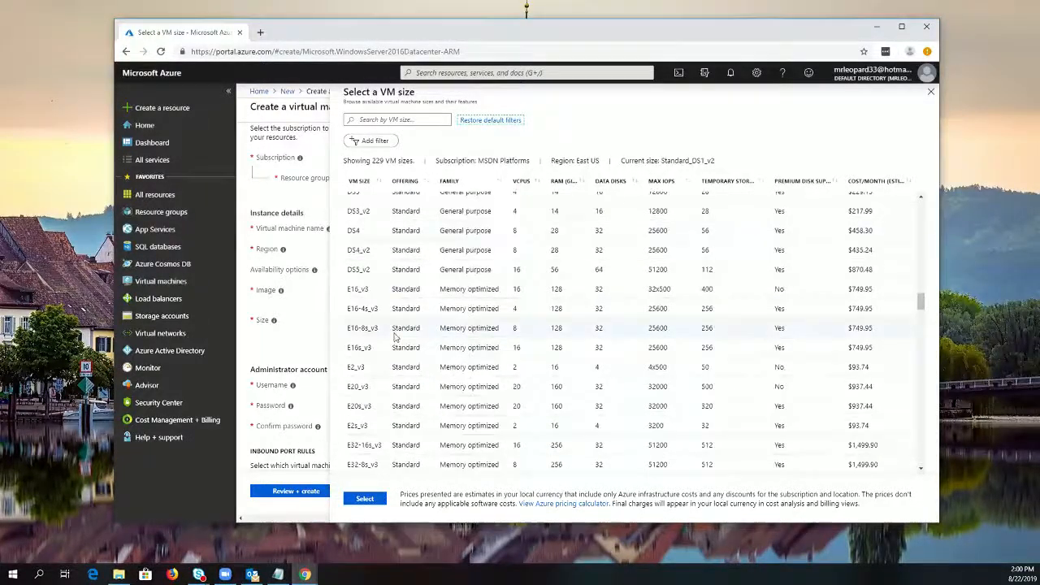
scroll(437, 337, down, 15)
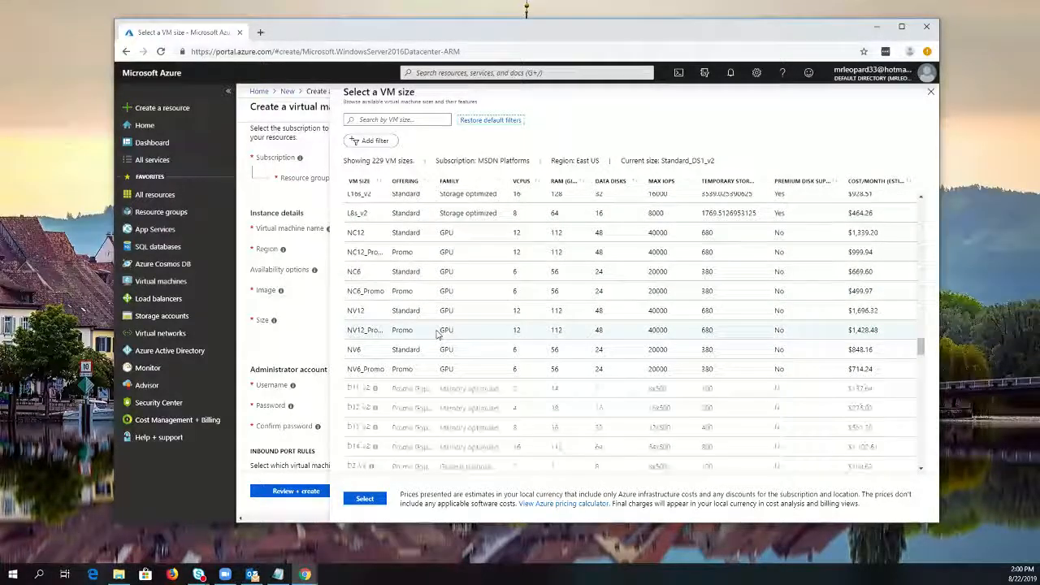
scroll(435, 333, down, 2)
scroll(435, 329, down, 2)
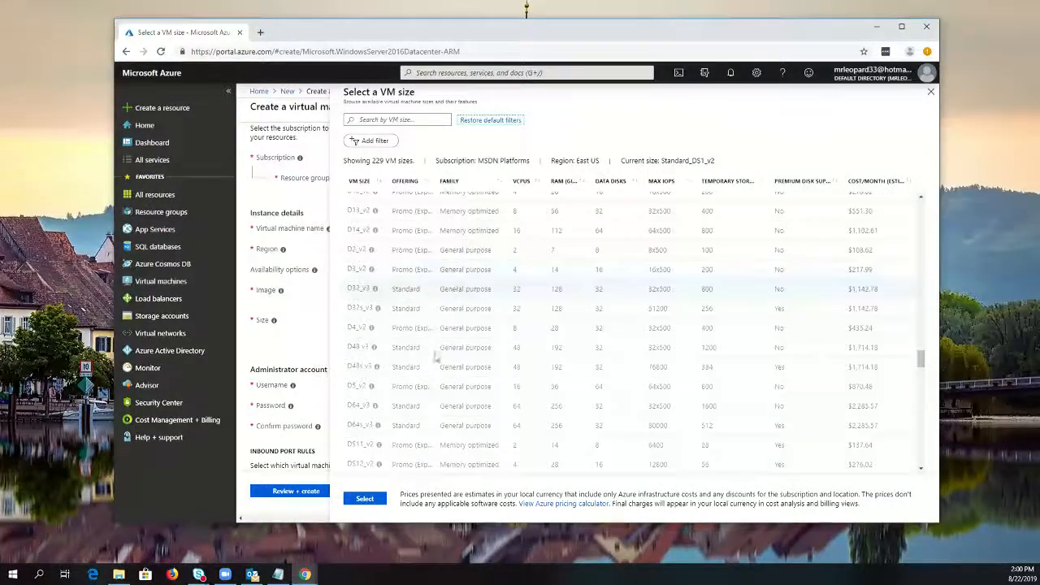
scroll(447, 325, down, 3)
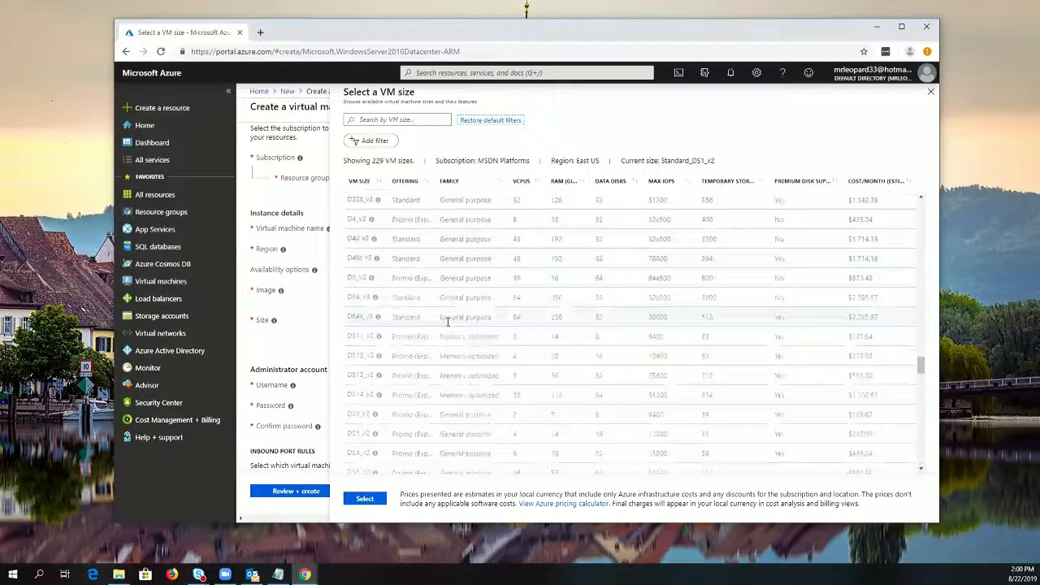
scroll(447, 329, down, 5)
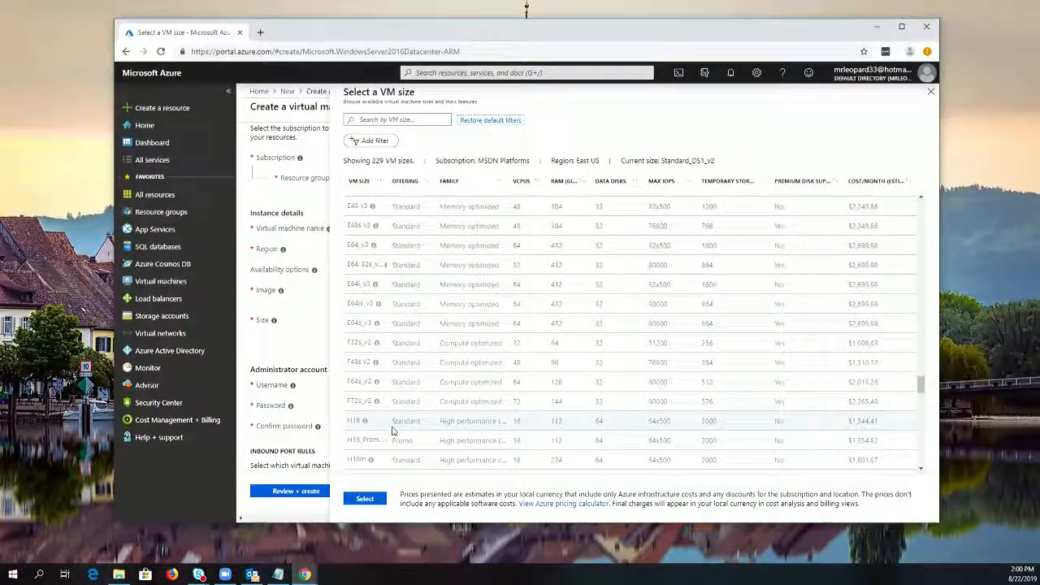
scroll(502, 426, up, 10)
scroll(504, 414, up, 8)
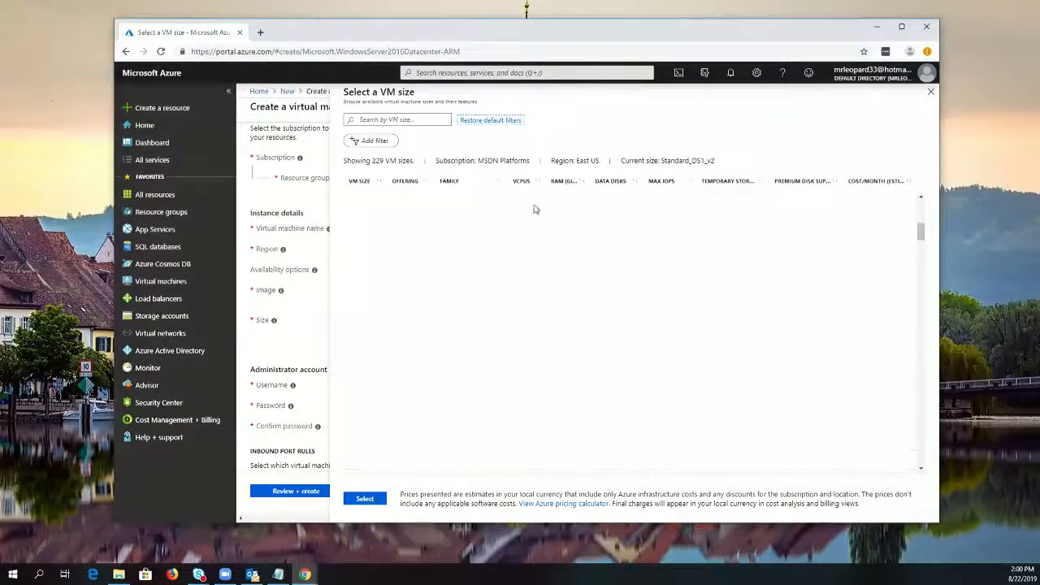
click(930, 91)
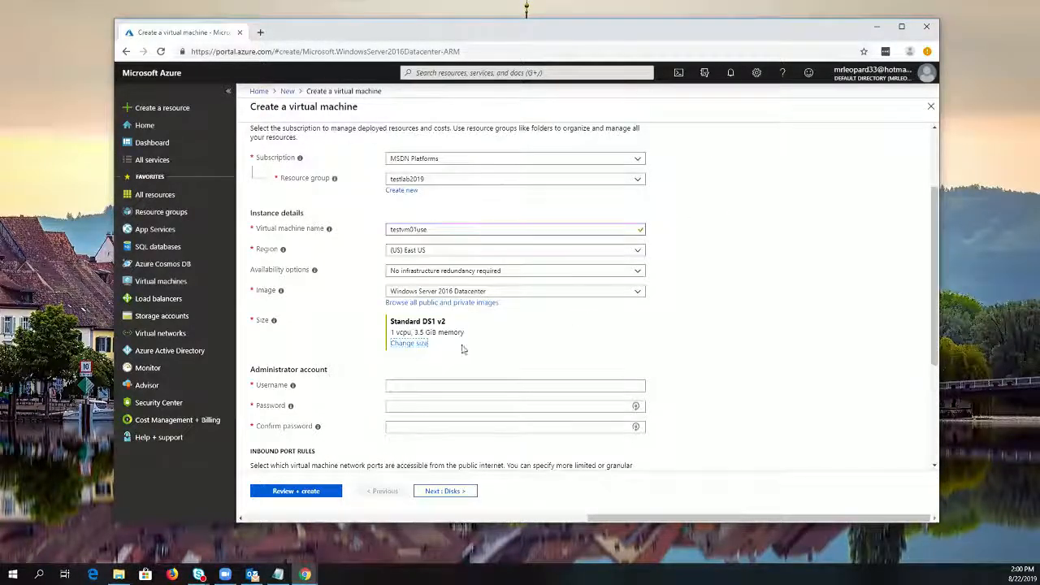
Set the administrator account's username to labadmin2019, then enter and confirm the account password
click(440, 391)
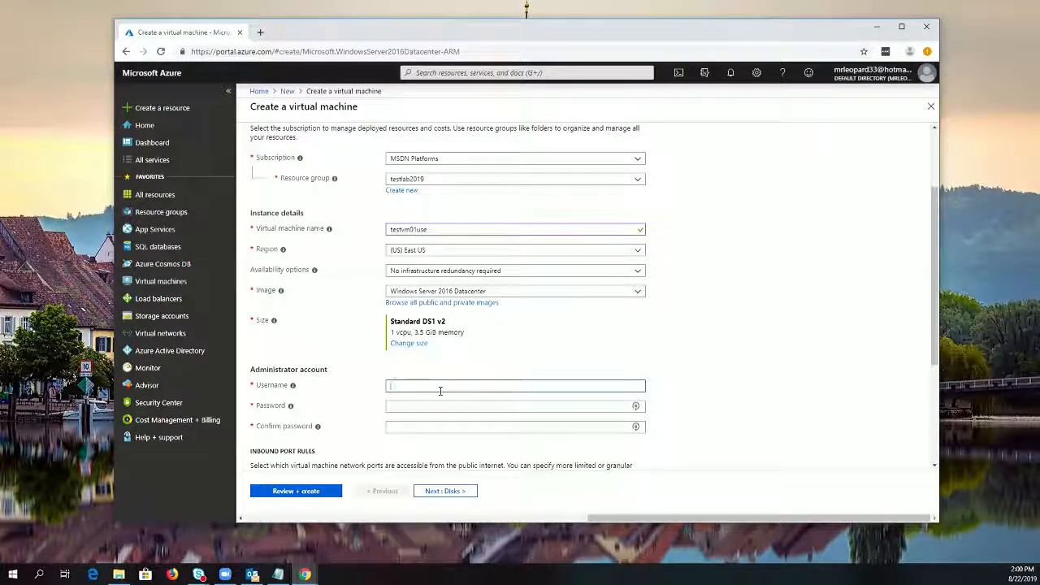
text(b)
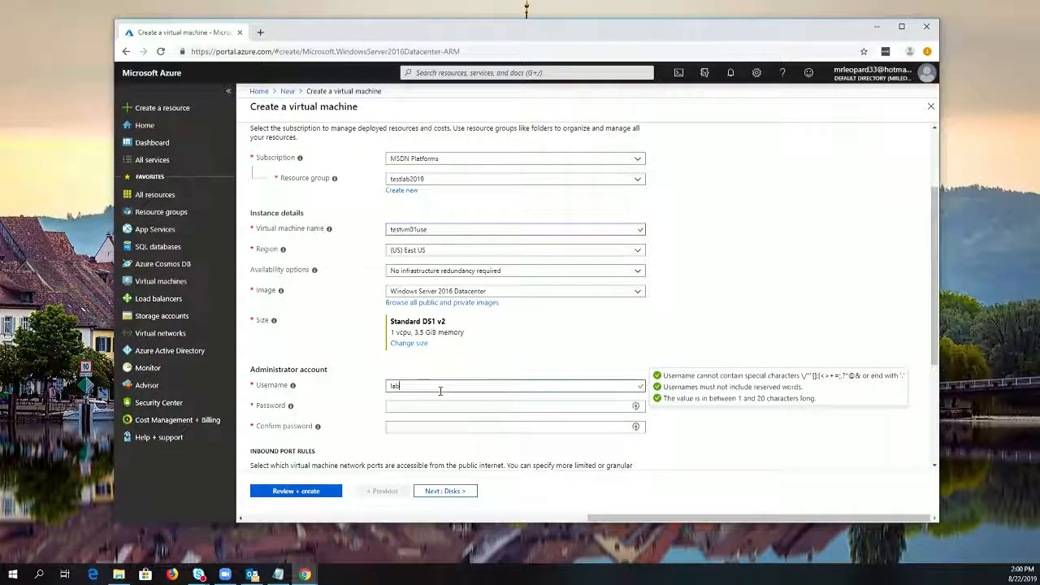
text(admin2019)
key(Tab)
text(Pass•••)
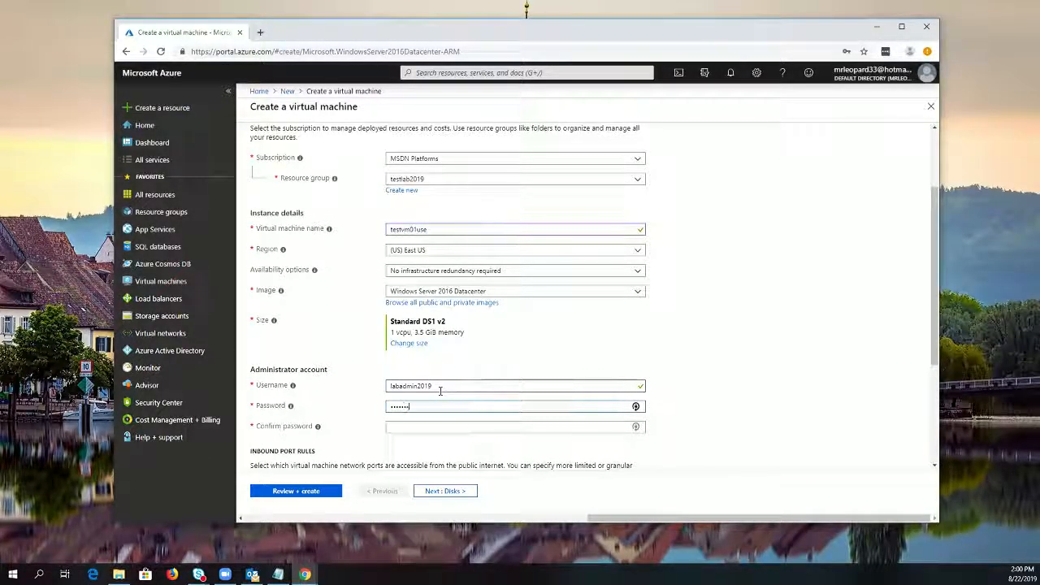
text(•••••)
key(Tab)
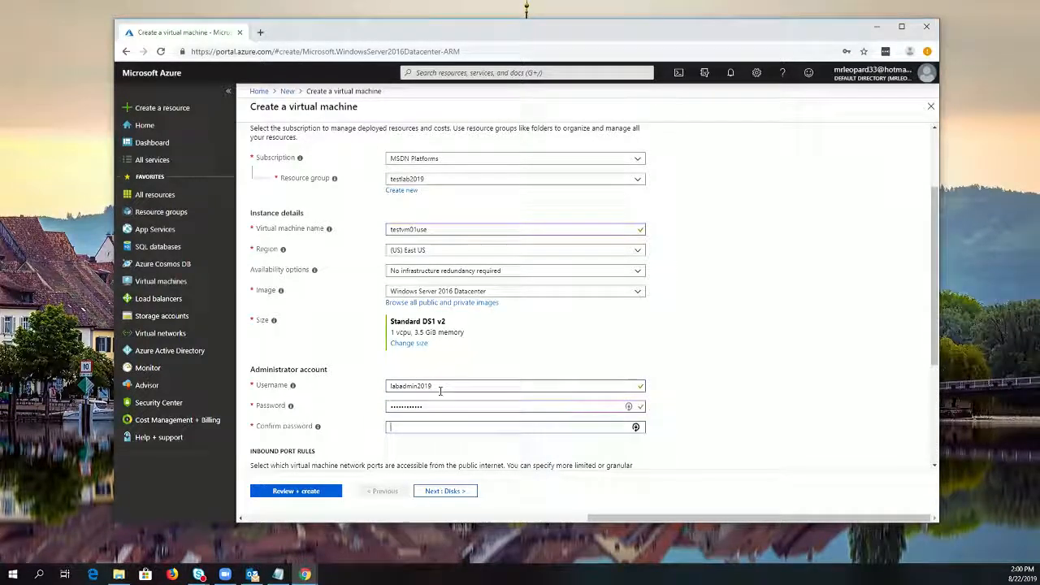
text(Passw)
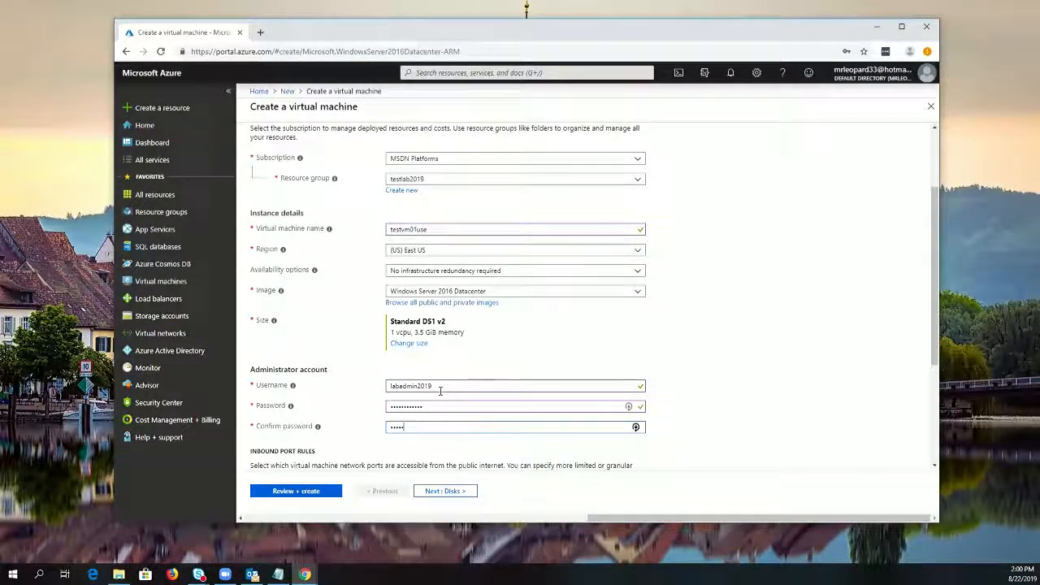
text(••••)
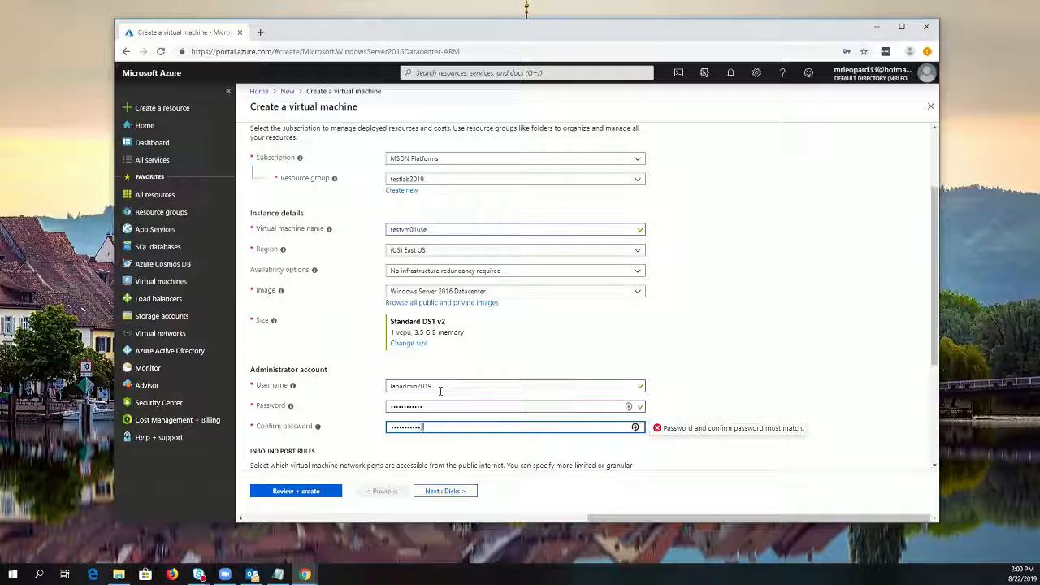
text(•)
Examine the selectable public inbound ports, then return the inbound port rule to None and look over the license option
scroll(677, 365, down, 3)
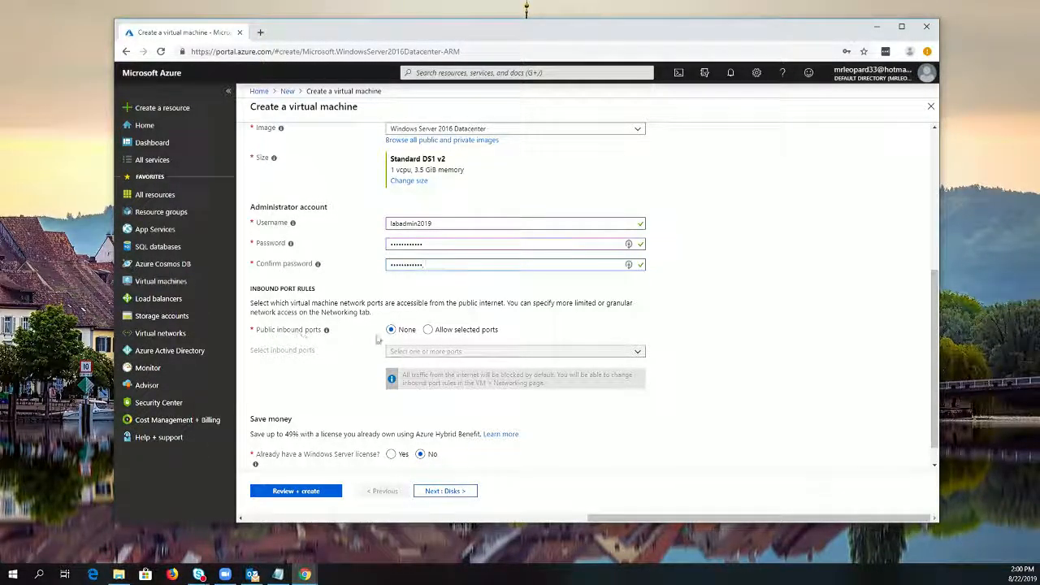
click(428, 330)
click(482, 370)
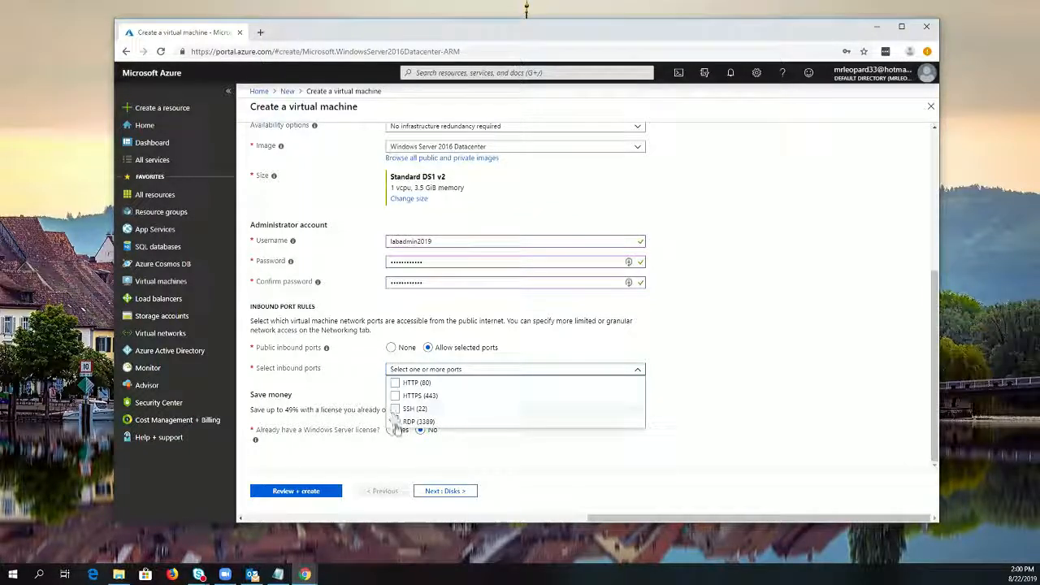
click(393, 347)
scroll(512, 414, down, 1)
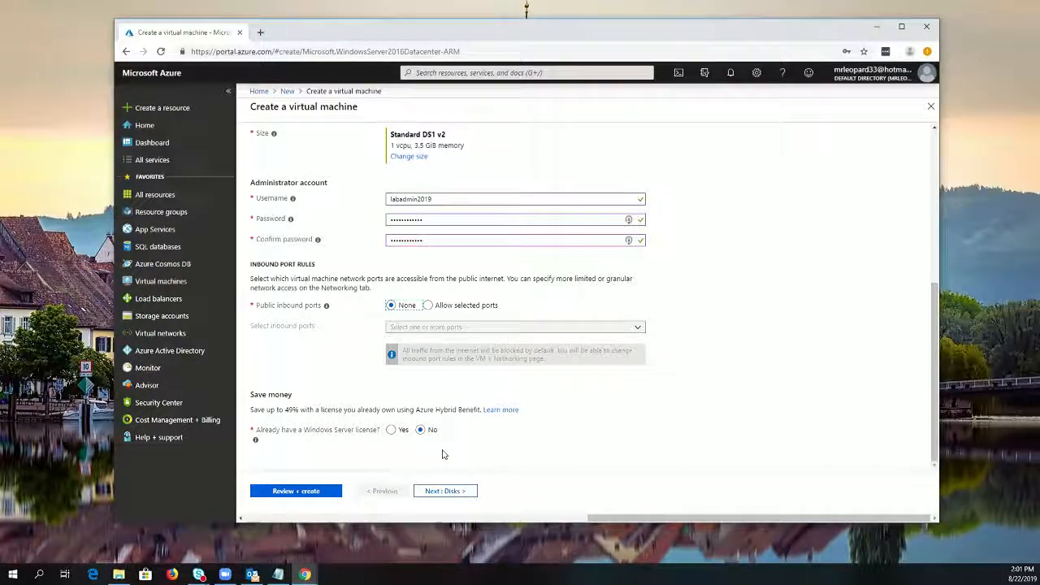
Proceed to the disk settings, check the Ultra Disk compatibility information, and set the OS disk type to Standard SSD
click(446, 491)
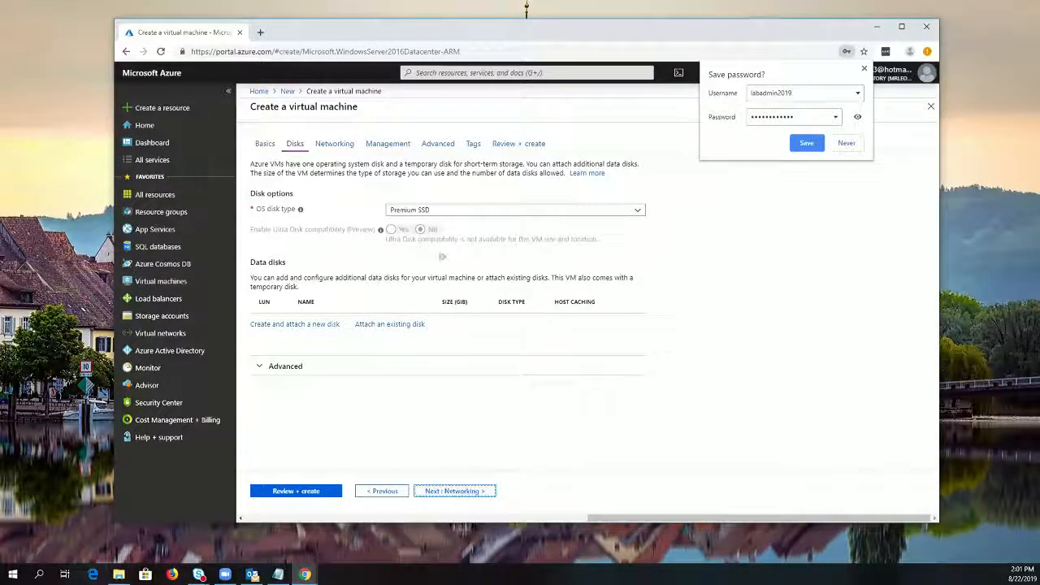
click(495, 215)
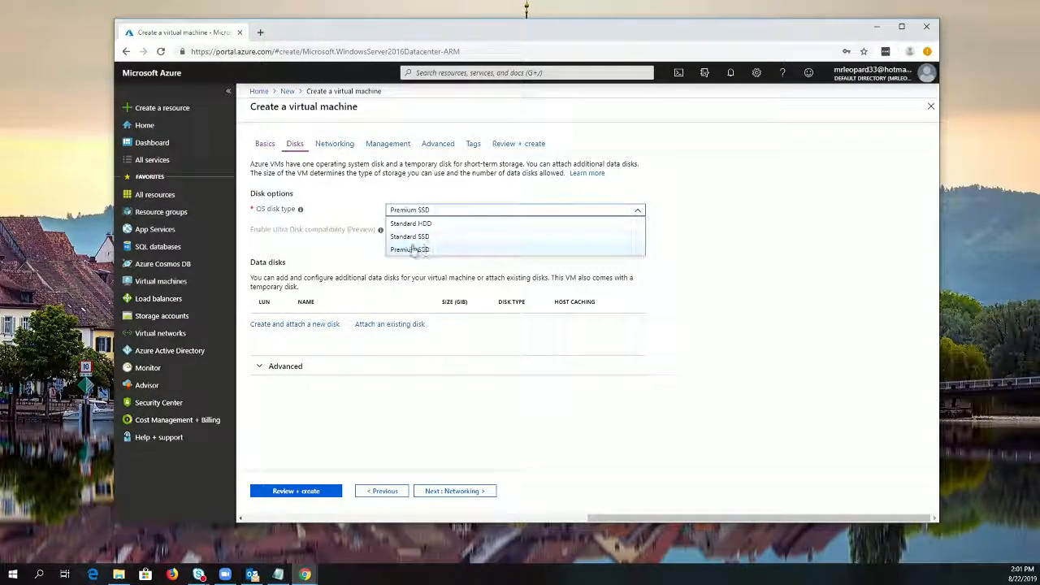
click(331, 249)
mouse_move(380, 232)
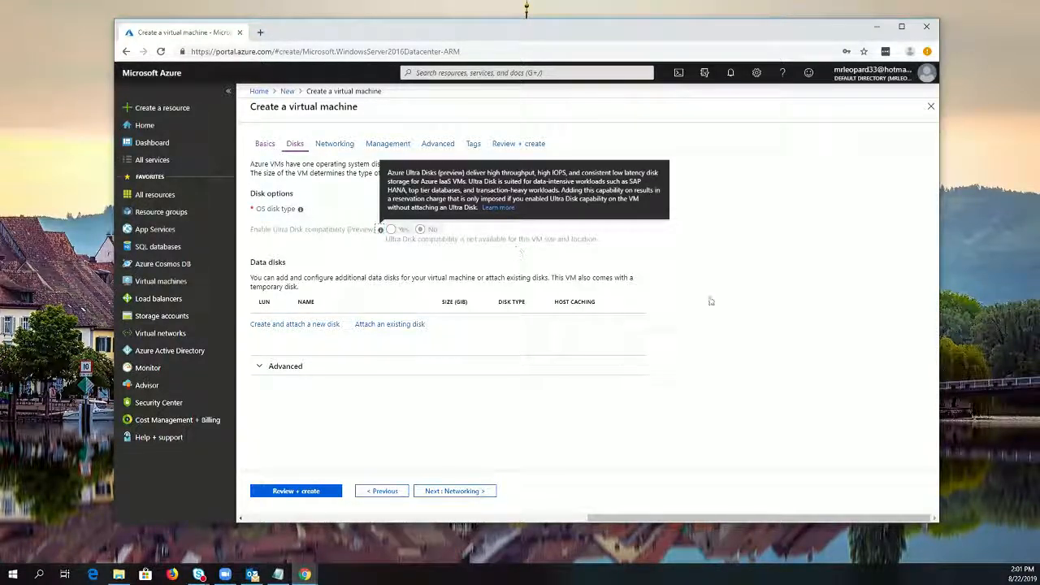
click(525, 260)
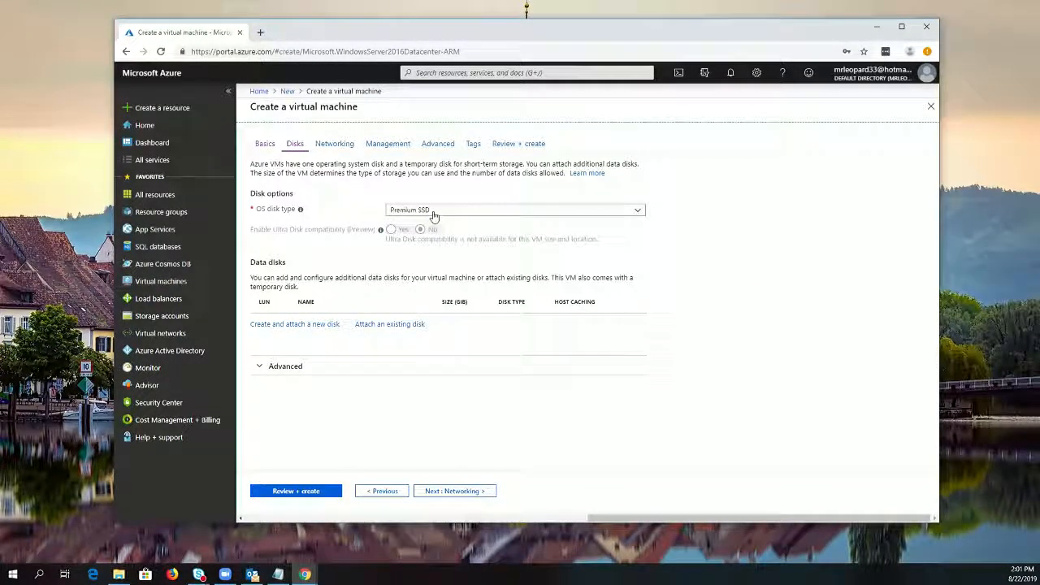
click(434, 213)
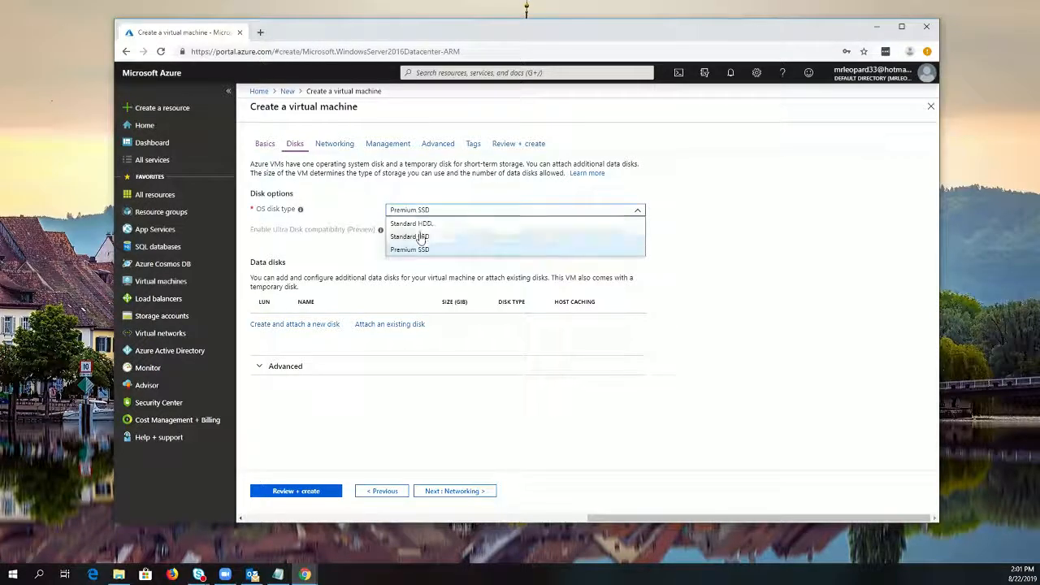
click(421, 237)
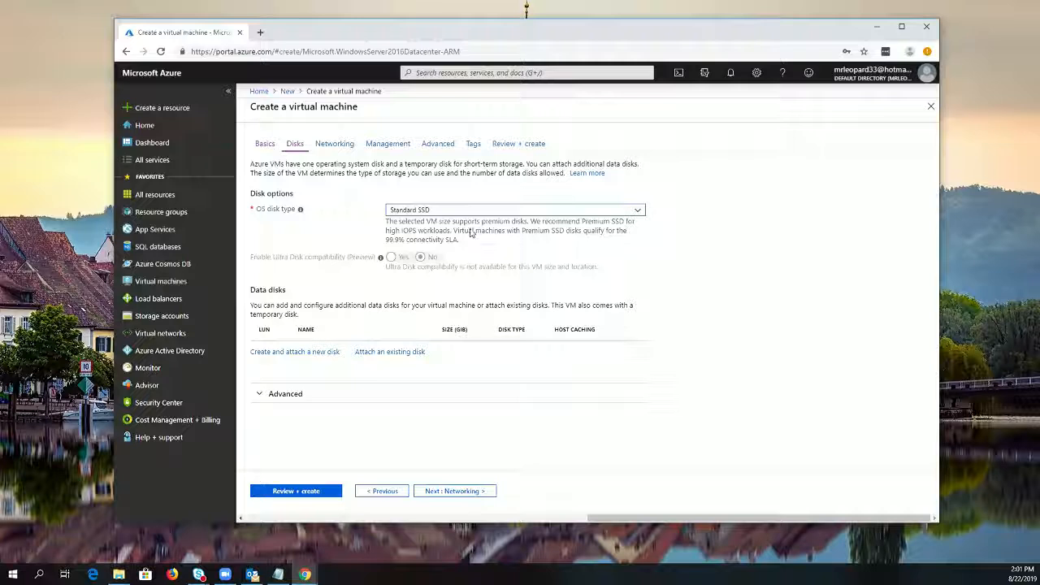
Look over the form for a new data disk without creating one, and examine the advanced managed disk options
click(307, 355)
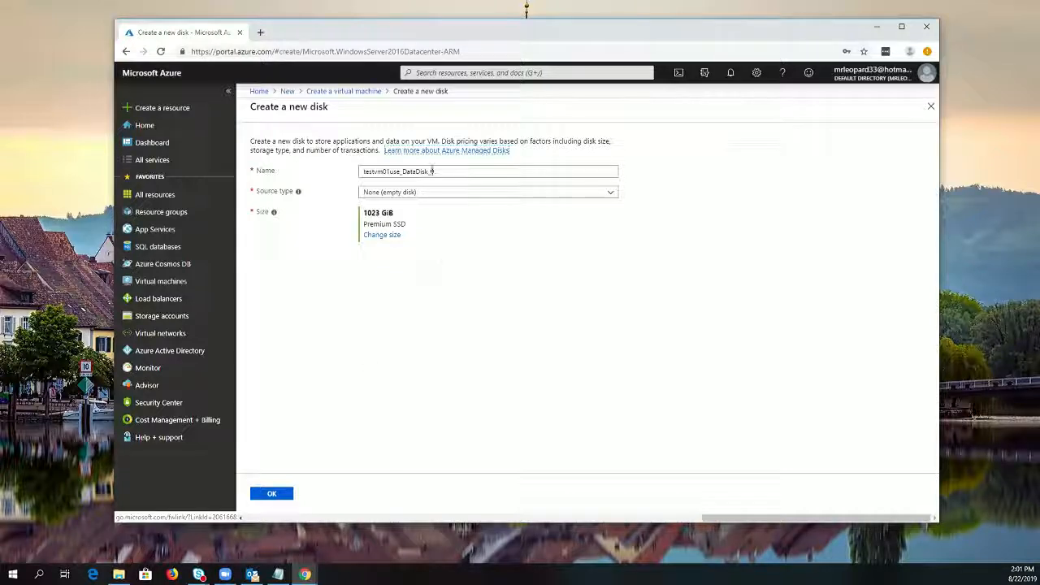
click(931, 106)
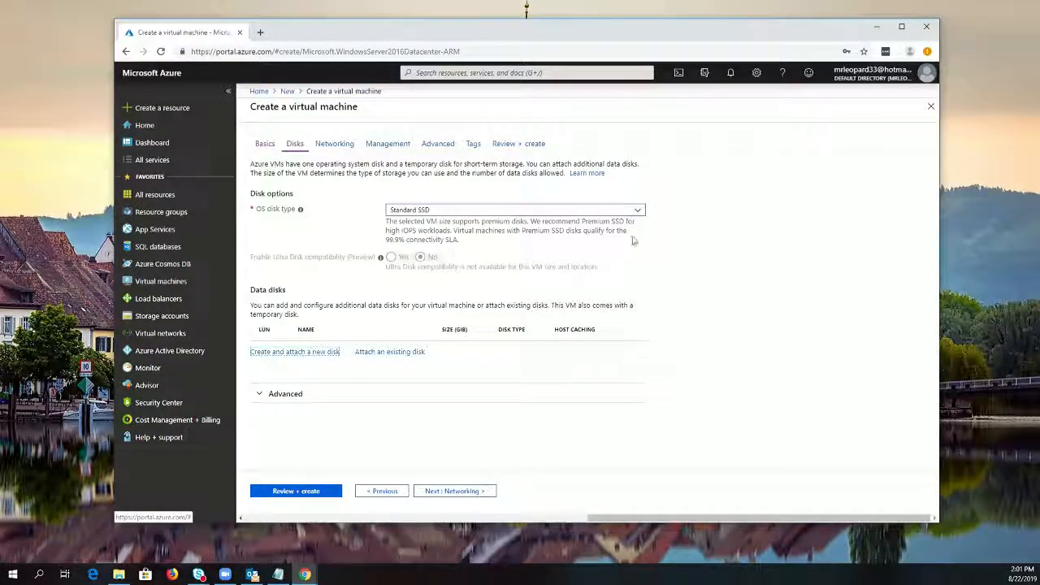
click(286, 394)
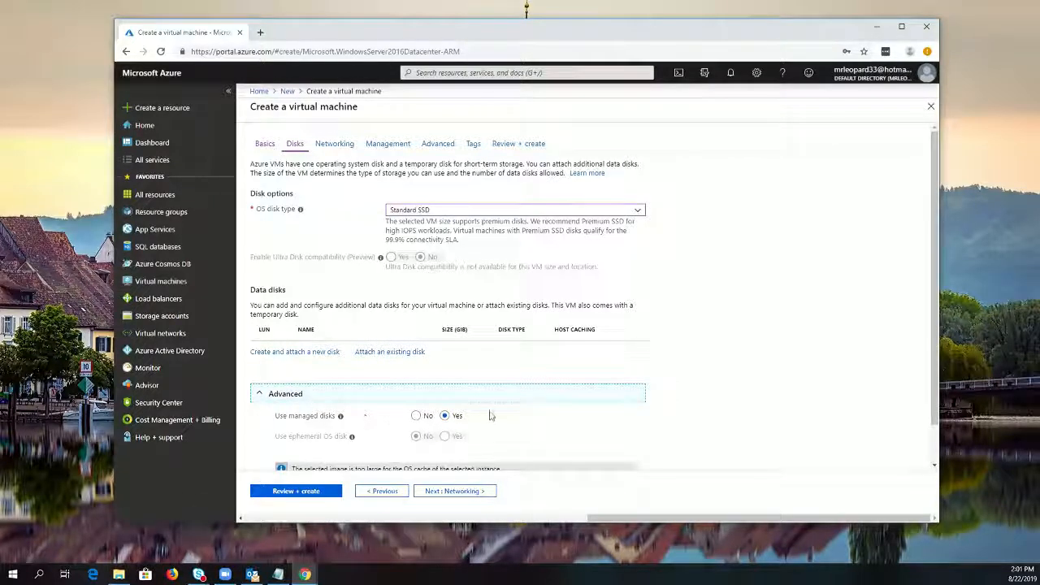
scroll(490, 416, down, 1)
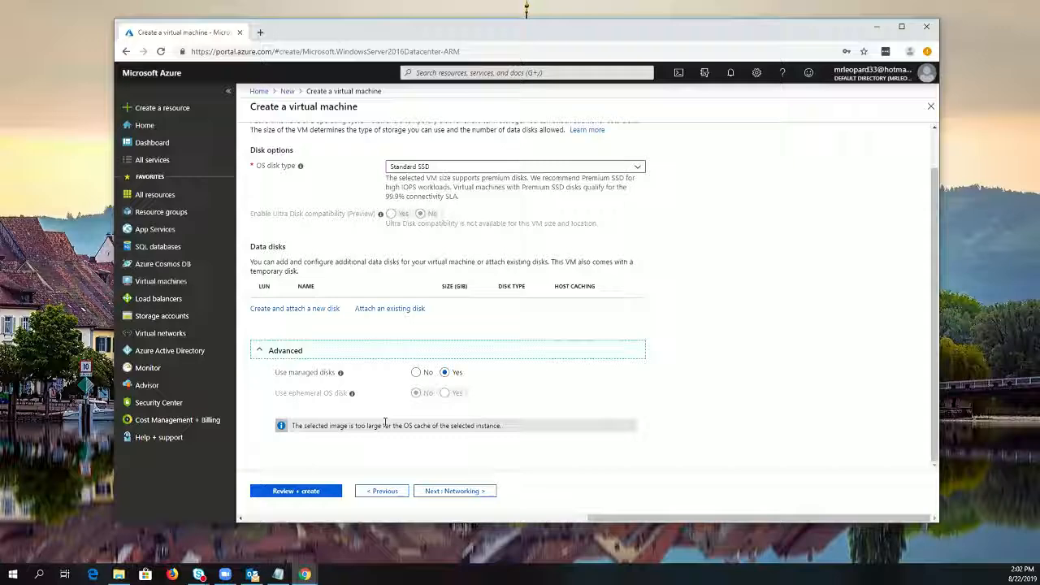
Review the virtual machine's network interface, inbound port and load balancing settings, keeping the defaults
click(454, 491)
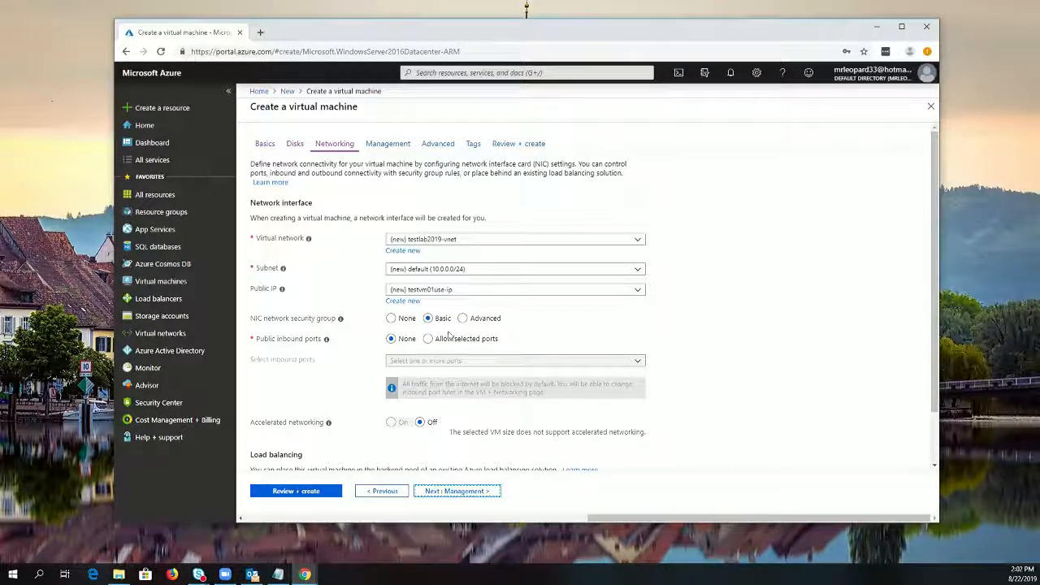
scroll(518, 364, down, 2)
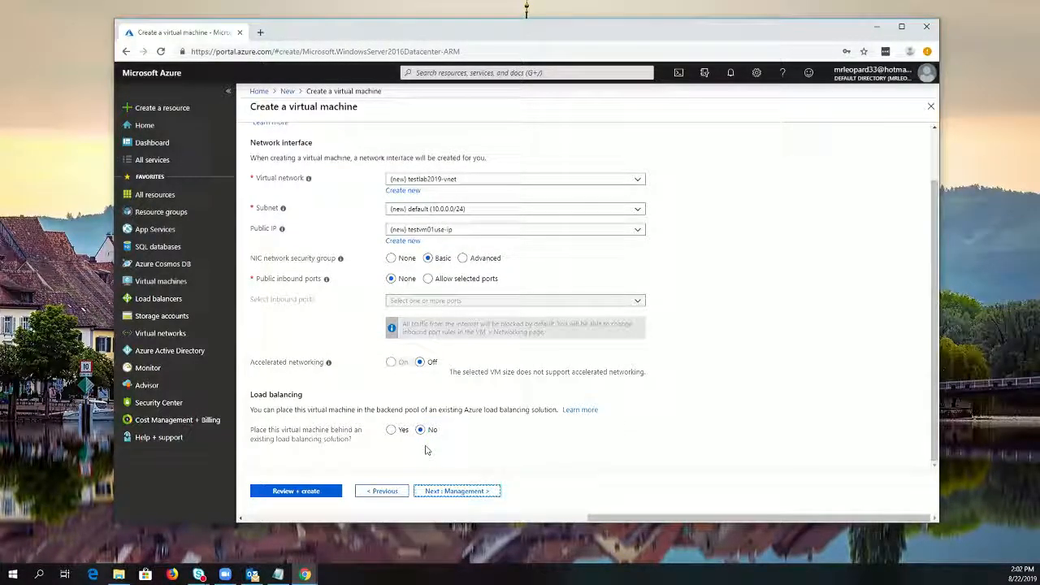
scroll(455, 451, up, 2)
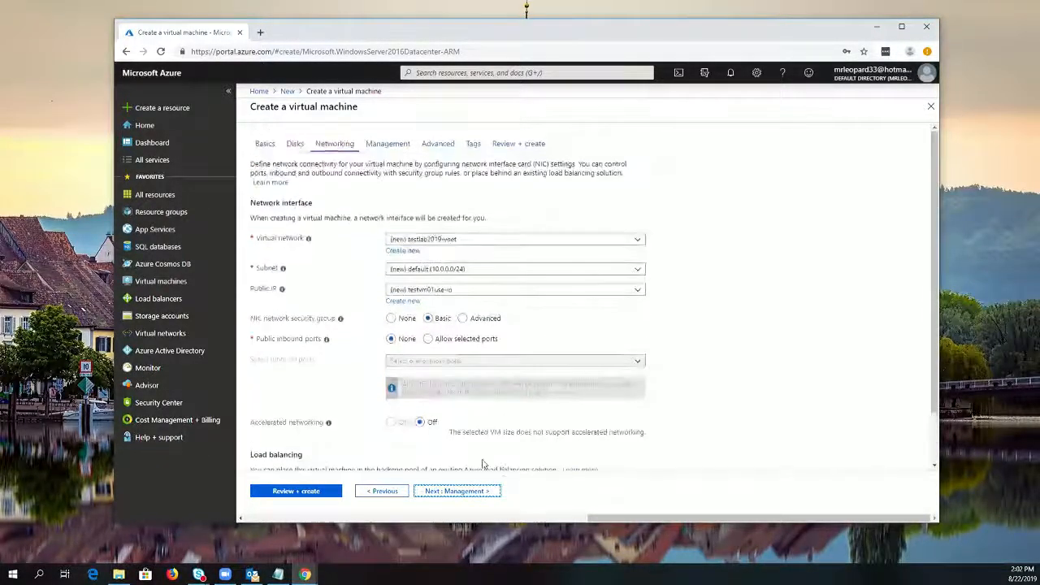
Review the monitoring, identity, auto-shutdown and backup settings for the virtual machine, keeping the defaults
click(481, 491)
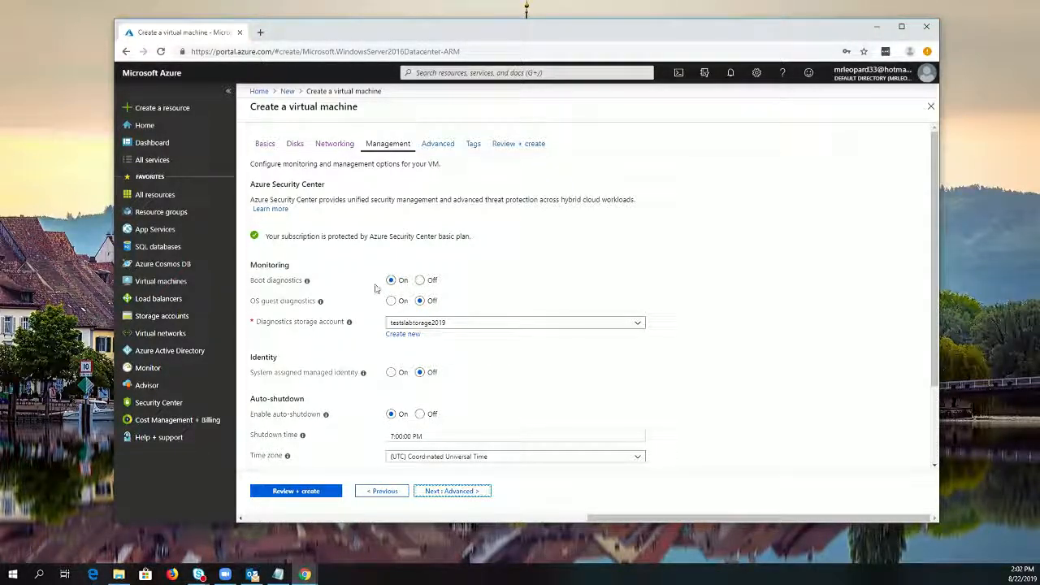
scroll(381, 399, down, 1)
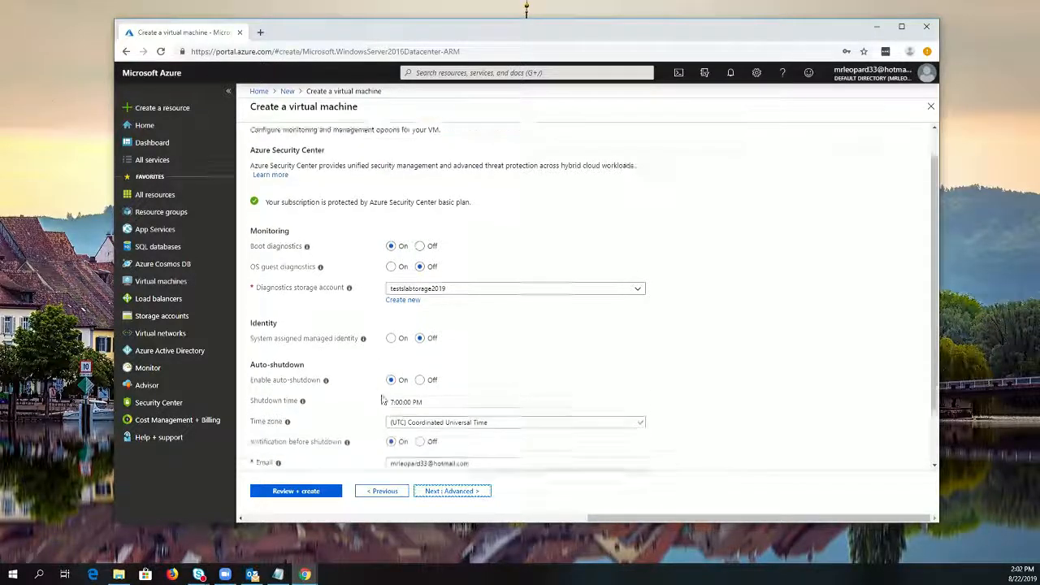
scroll(380, 399, down, 1)
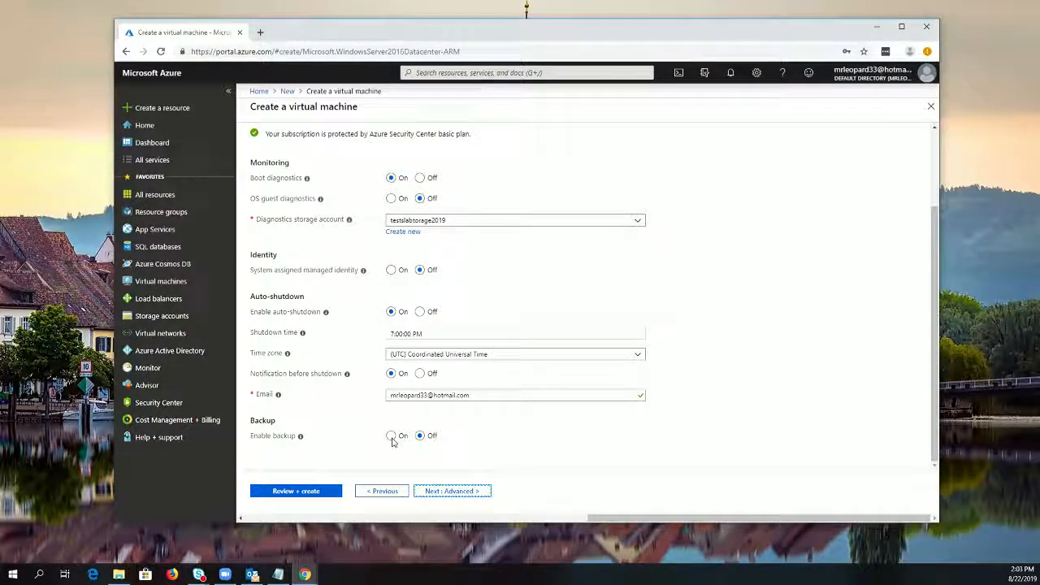
Look over the extension, host group and VM generation options and the tag fields, leaving them unchanged
click(457, 492)
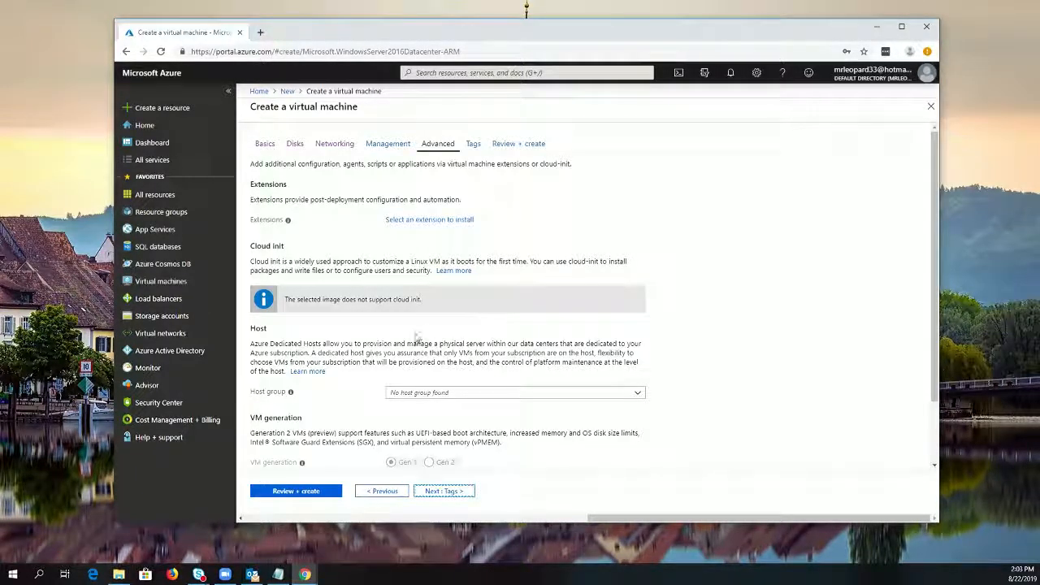
scroll(406, 336, down, 1)
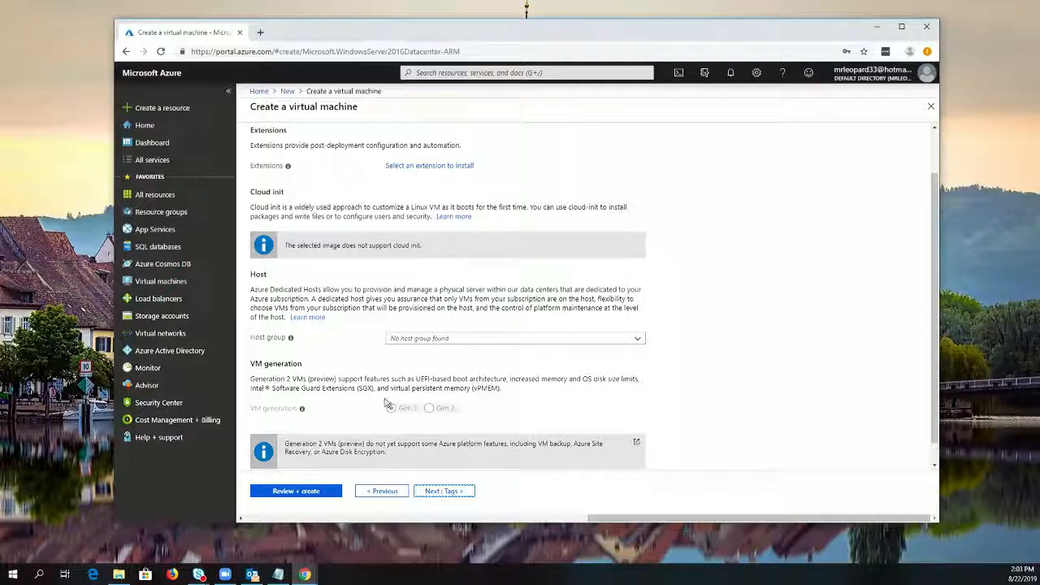
click(454, 492)
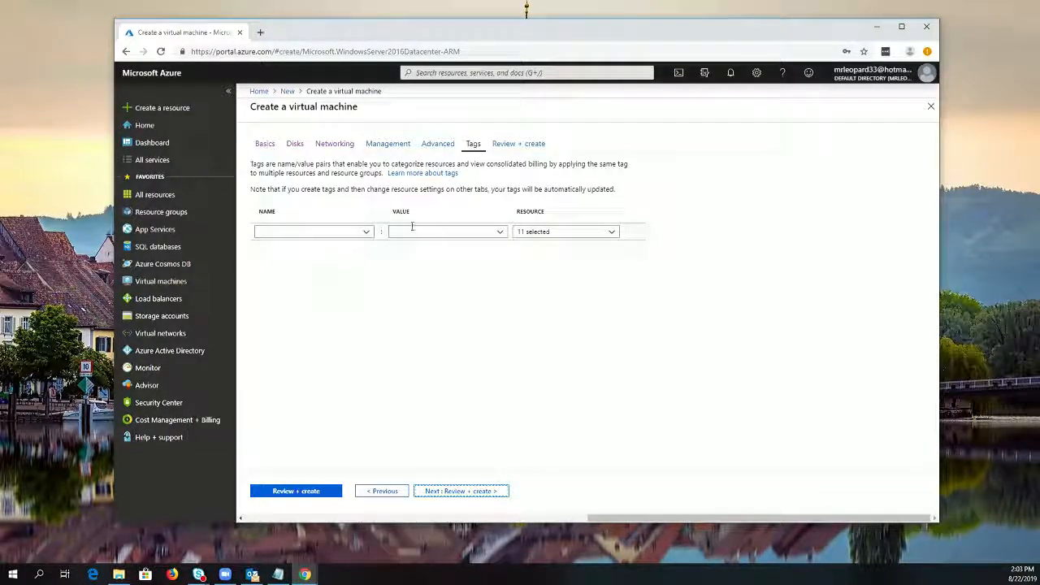
Validate the virtual machine configuration, review its summary, and create the virtual machine
click(479, 492)
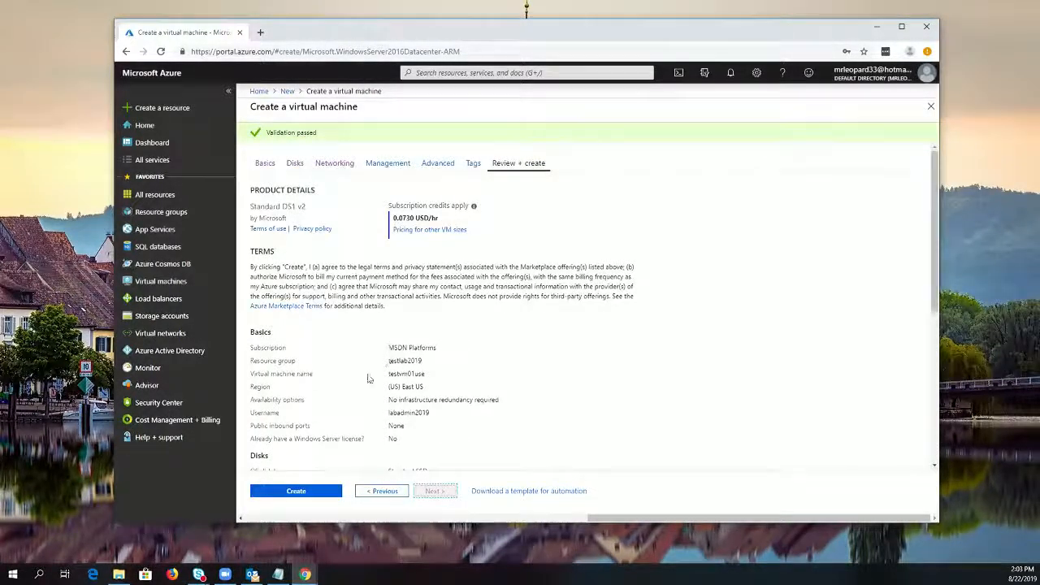
scroll(367, 378, down, 3)
click(304, 493)
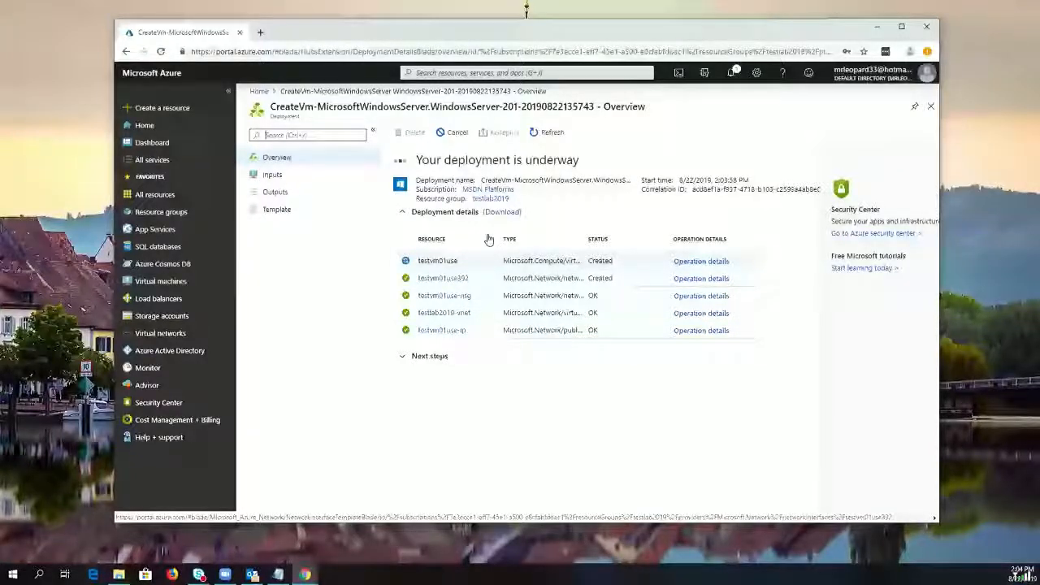
Show all resources in the subscription and reopen Cloud Shell in PowerShell, ready for a command
click(156, 195)
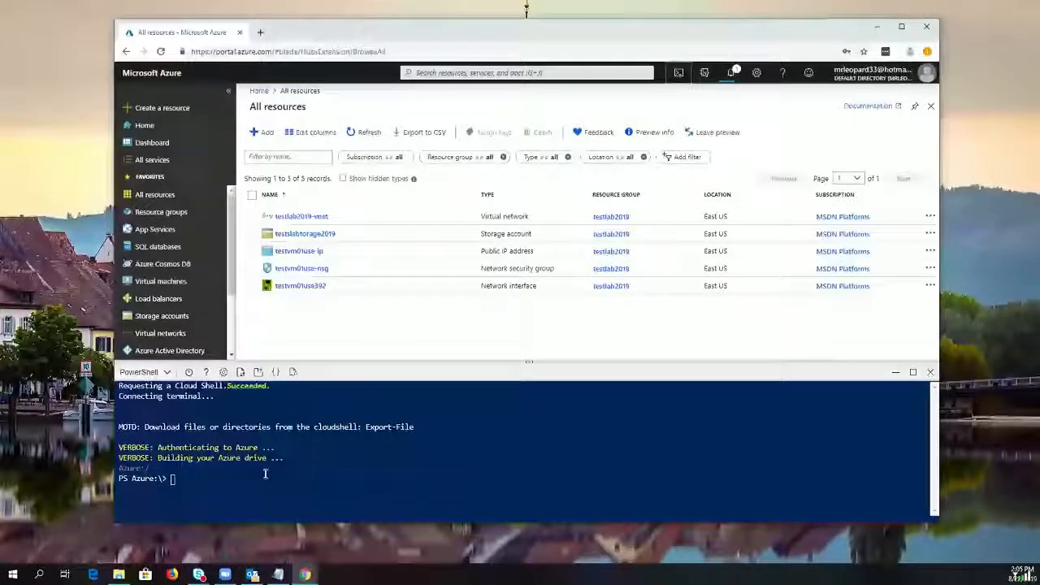
key(alt+Tab)
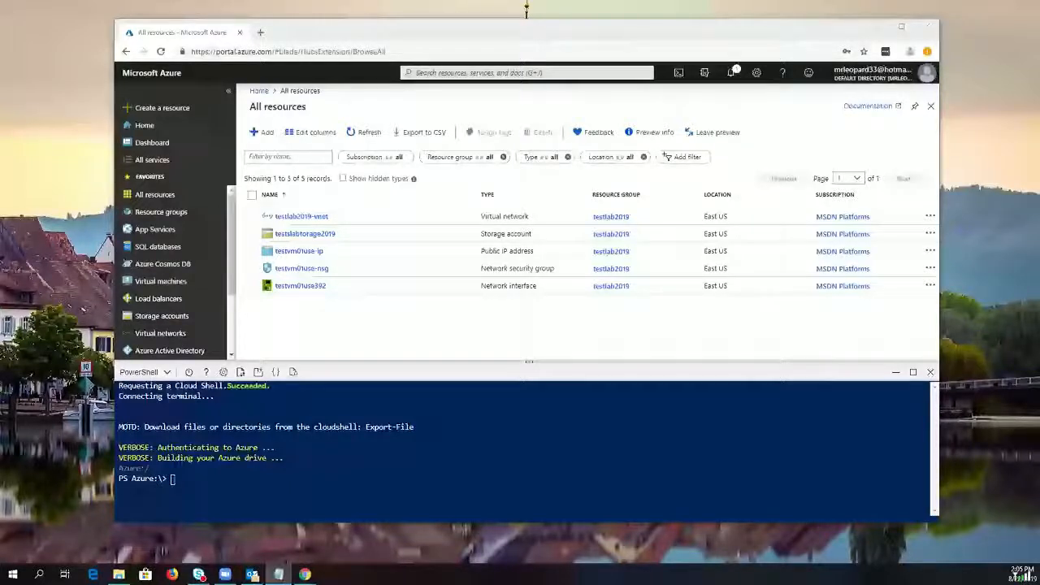
click(246, 482)
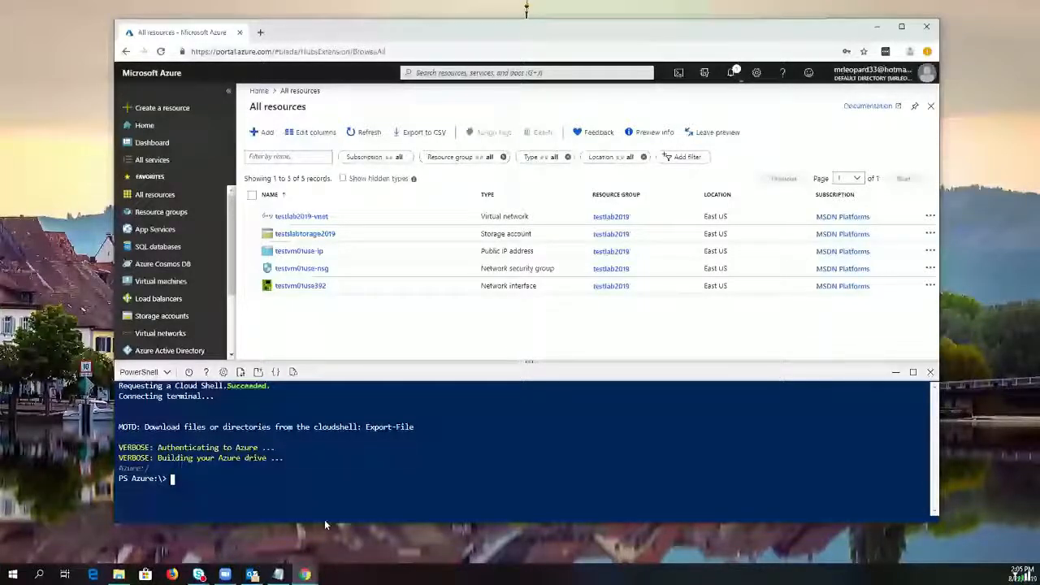
Start a multi-line New-AzVM command in the PowerShell session, continuing it onto a second line
text(new-azvm)
key(Tab)
key(Tab)
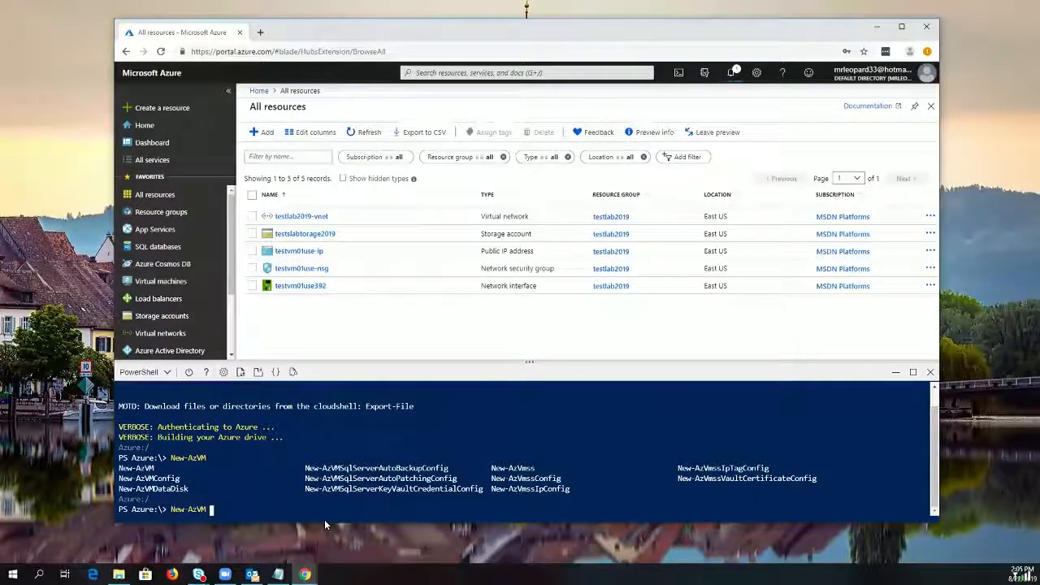
text(`)
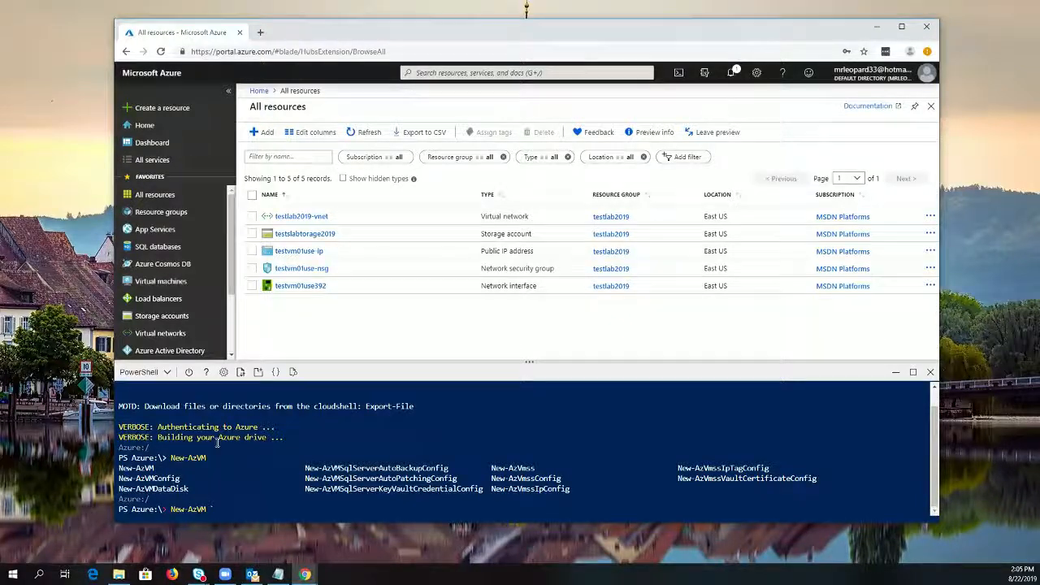
key(Return)
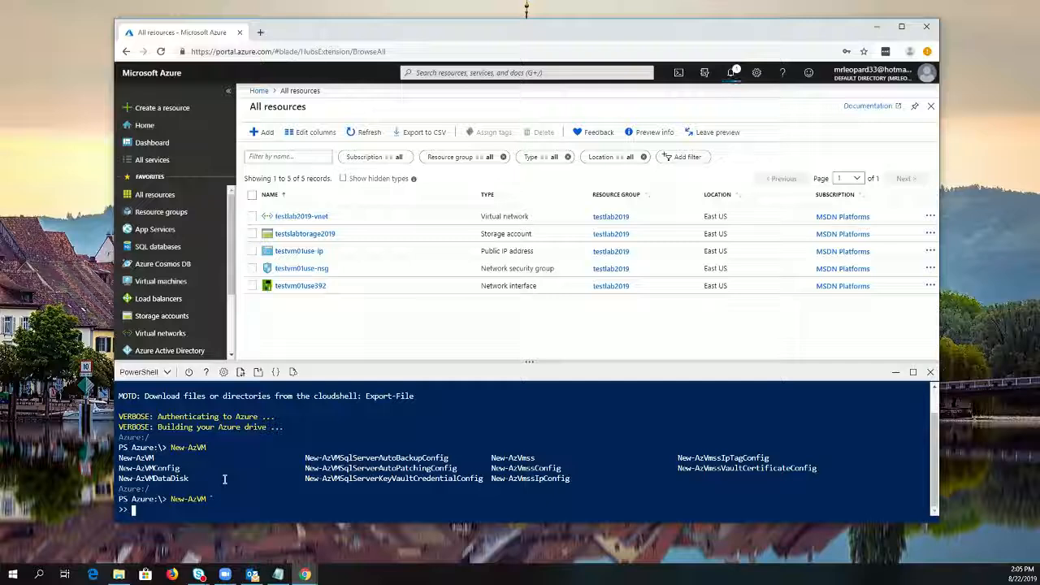
Add the ResourceGroupName parameter with the value "testslabtorage2019" and continue the command on a new line
text(-reso)
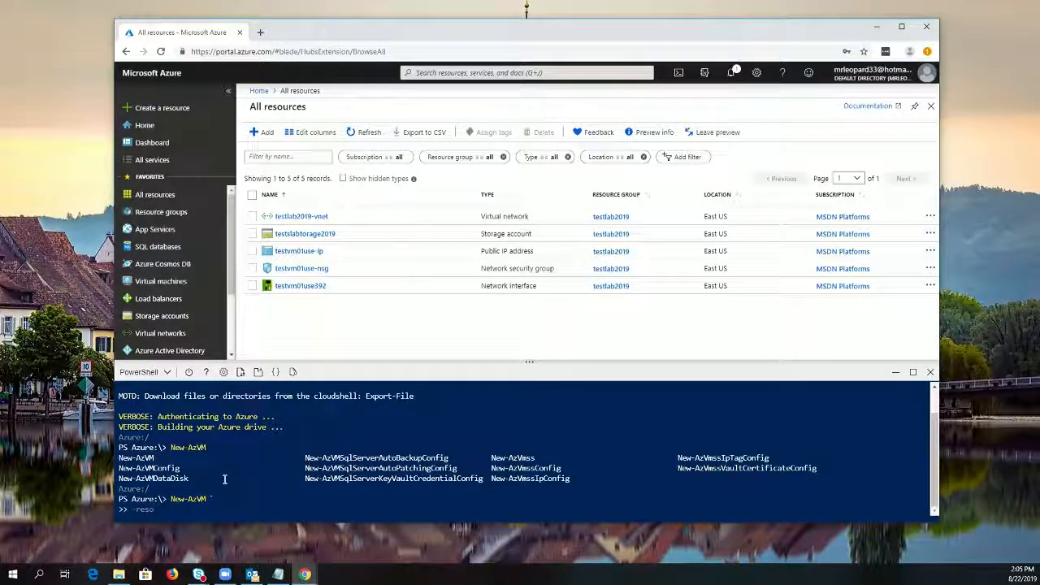
key(Tab)
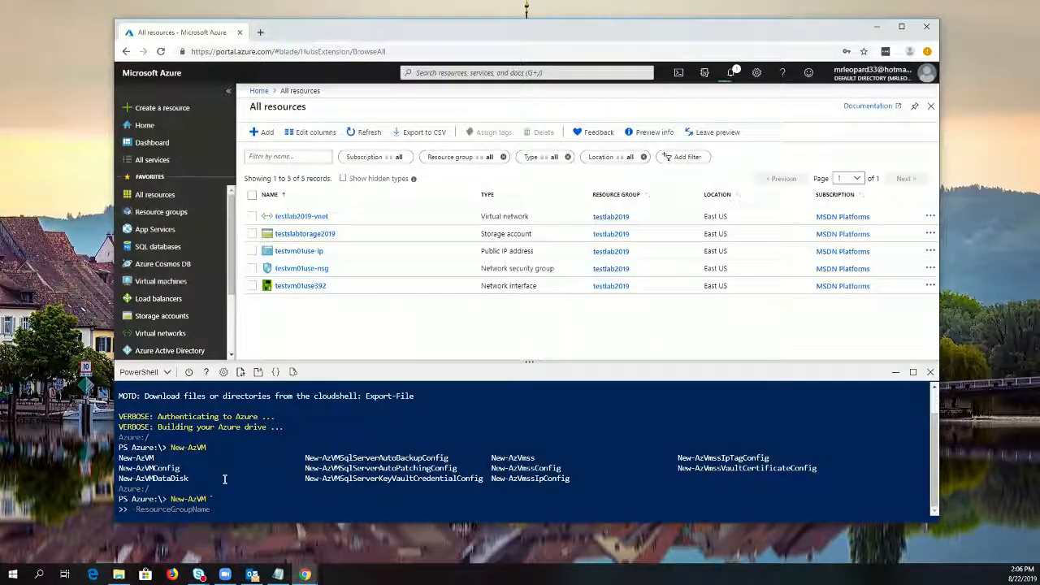
text(')
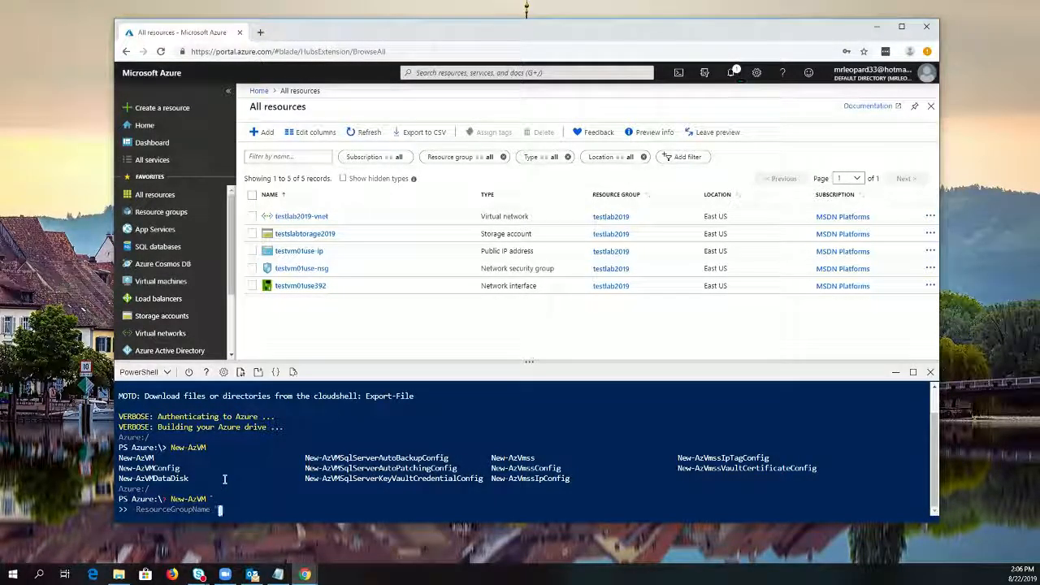
text(testlab)
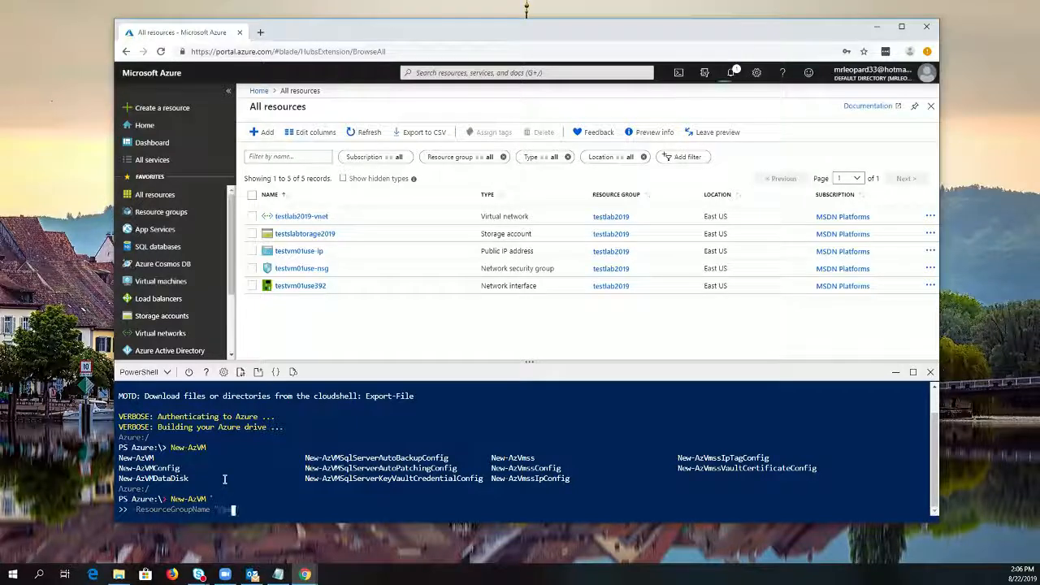
text(storage)
key(BackSpace)
key(BackSpace)
key(BackSpace)
key(BackSpace)
key(BackSpace)
key(BackSpace)
key(BackSpace)
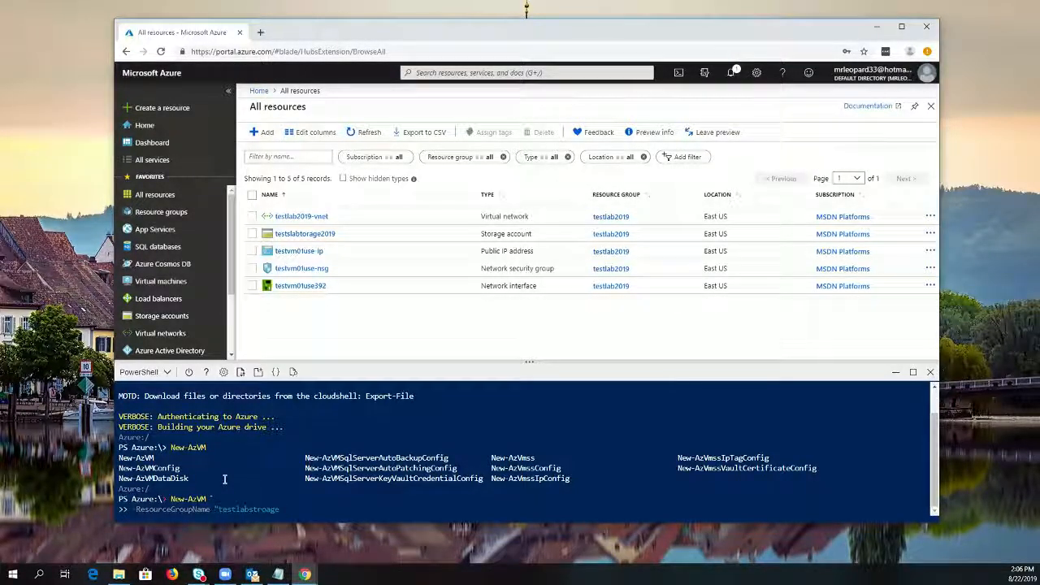
key(BackSpace)
key(BackSpace)
key(BackSpace)
key(BackSpace)
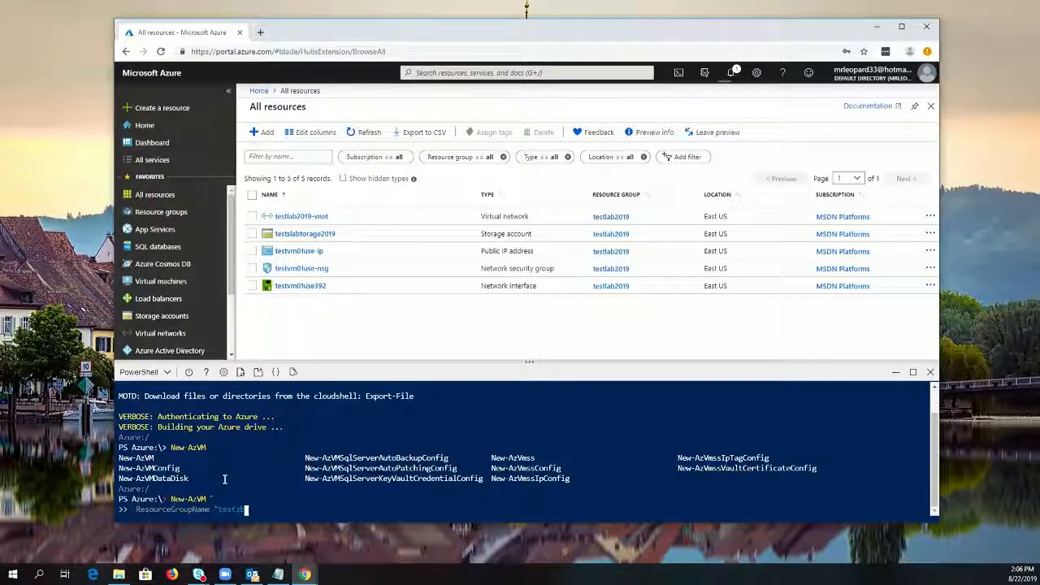
text(tsabtcomp)
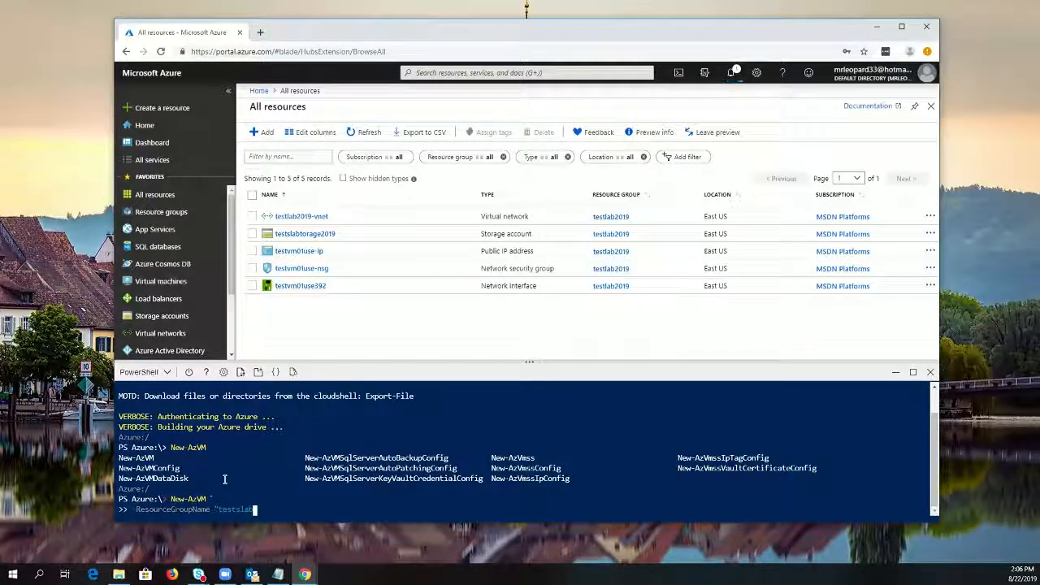
text(e2019)
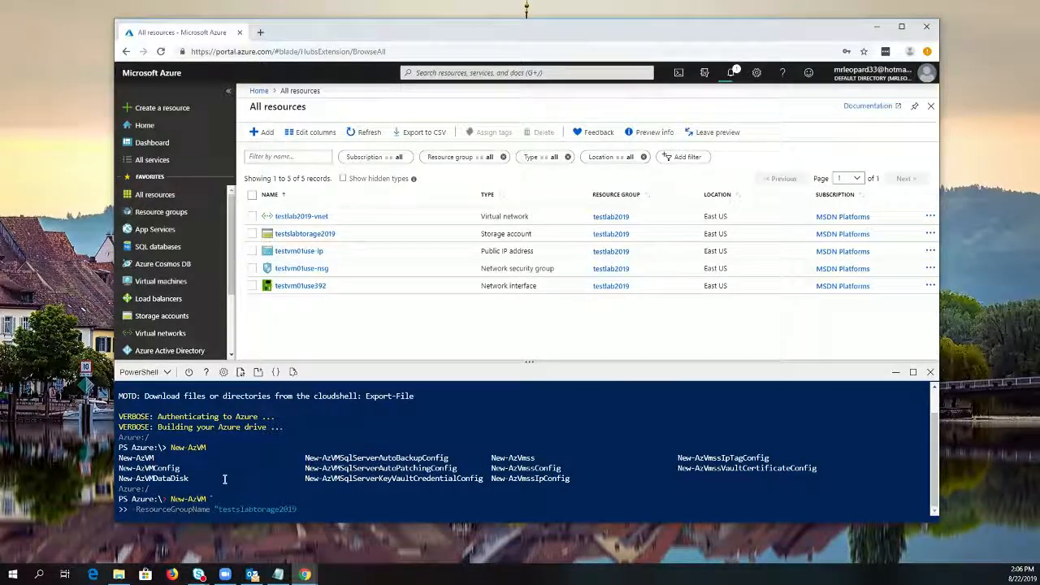
text(")
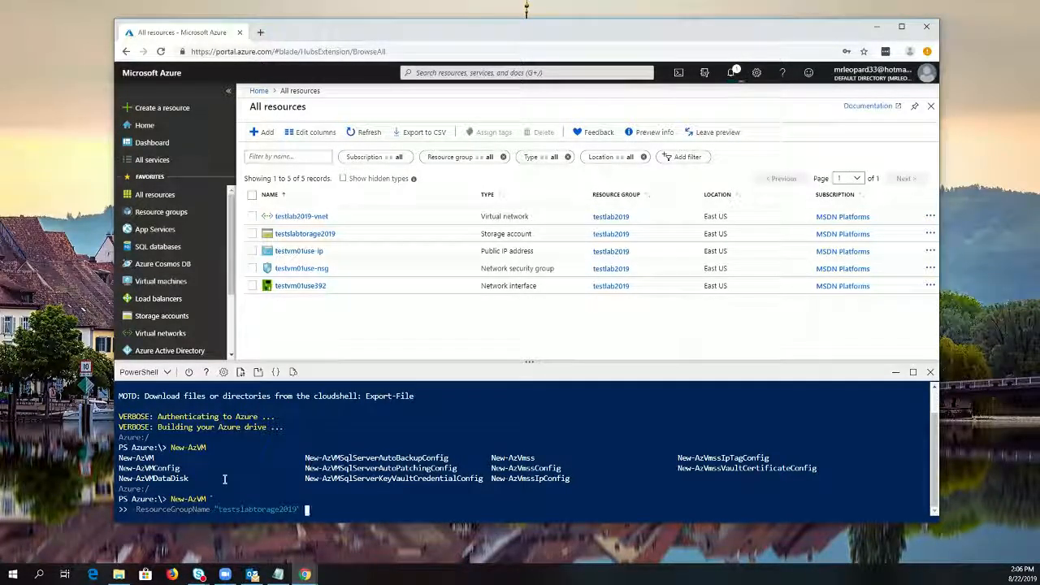
text( `)
key(Return)
Add the name parameter with the value "Labtestvm02use" and continue the command on a new line
text(-name)
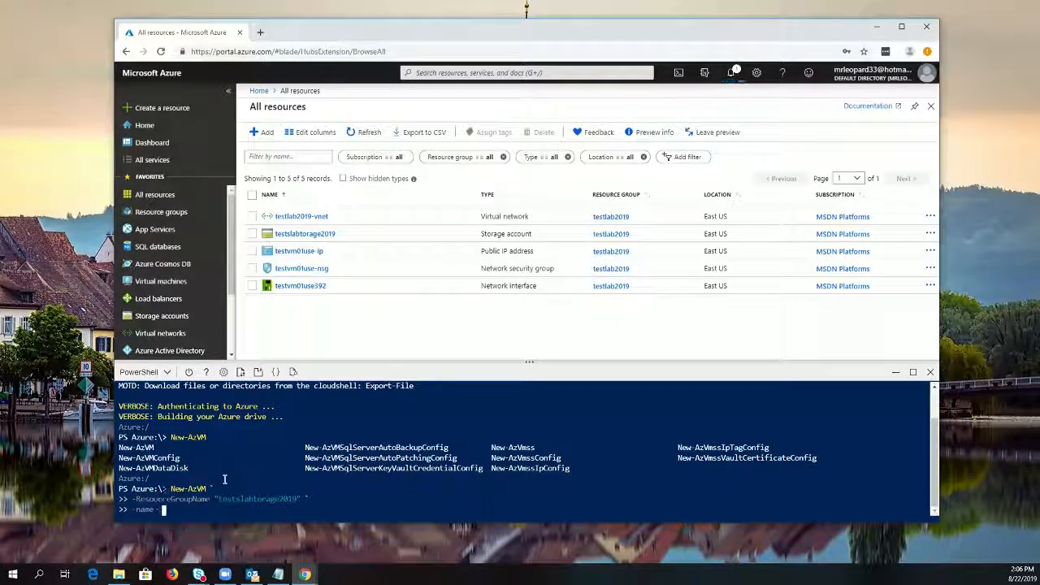
text( ")
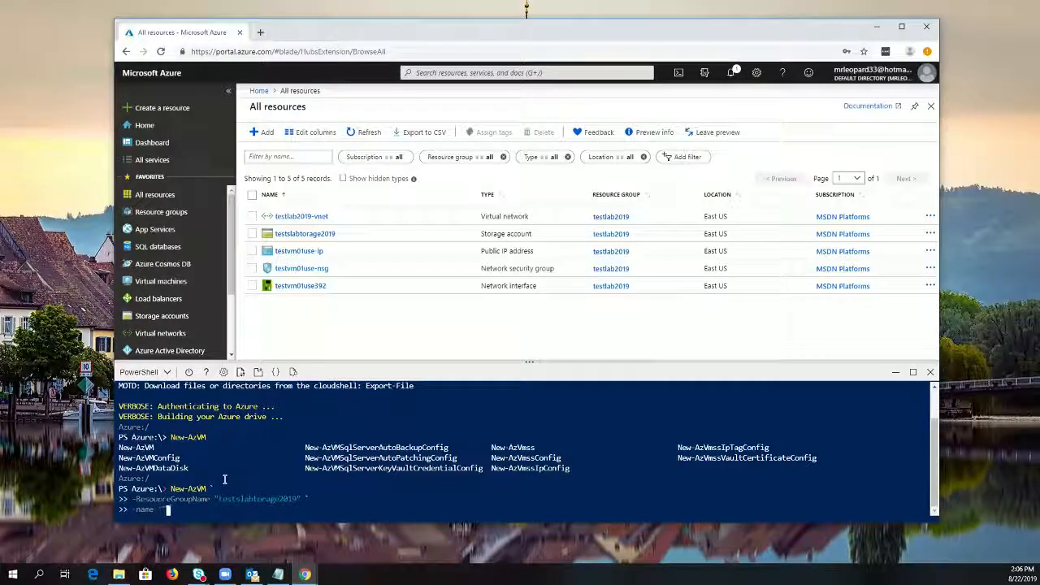
text(Labtest)
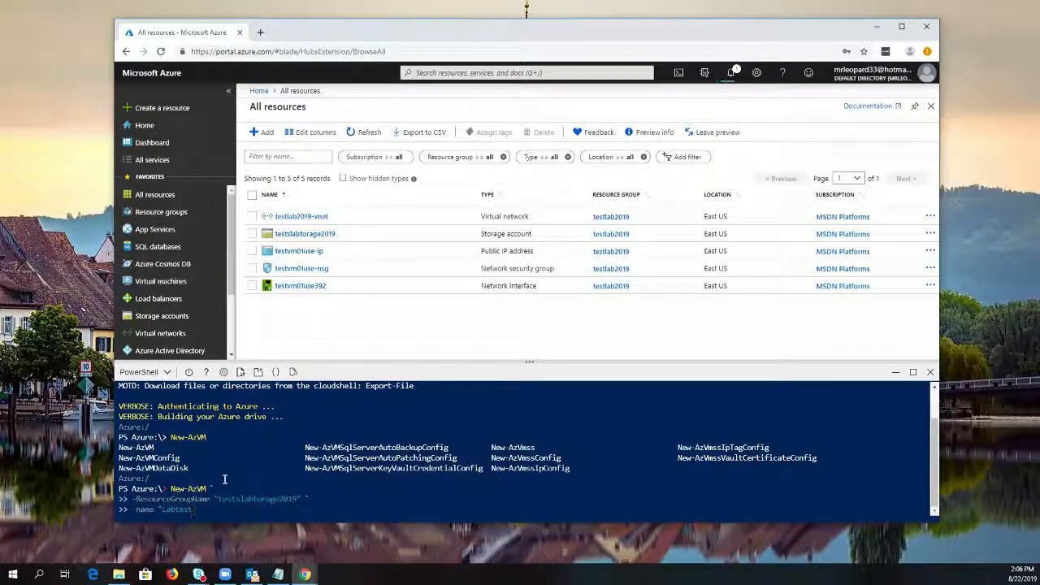
text(vm)
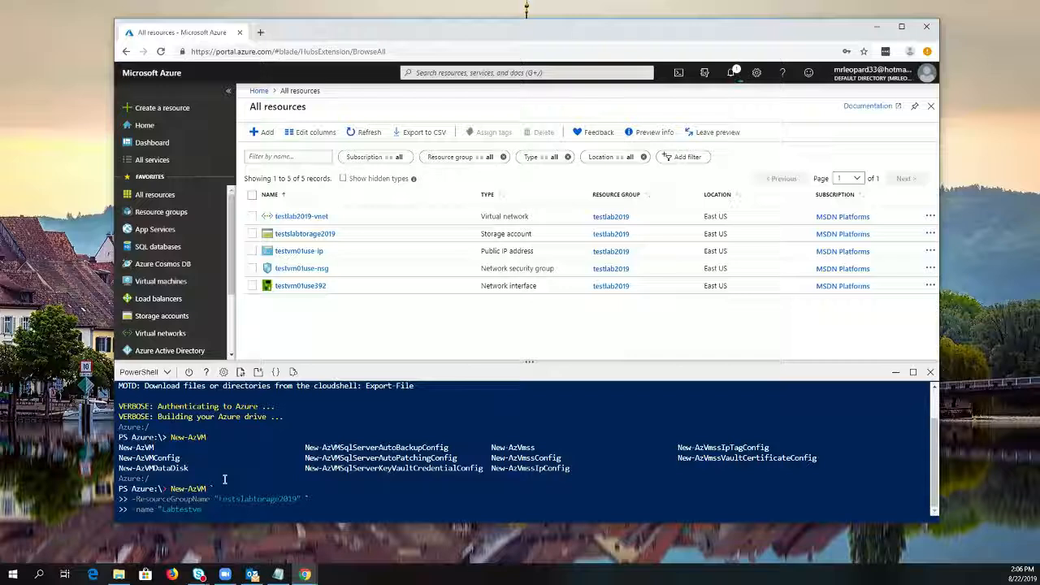
text(02use" )
text(")
key(Return)
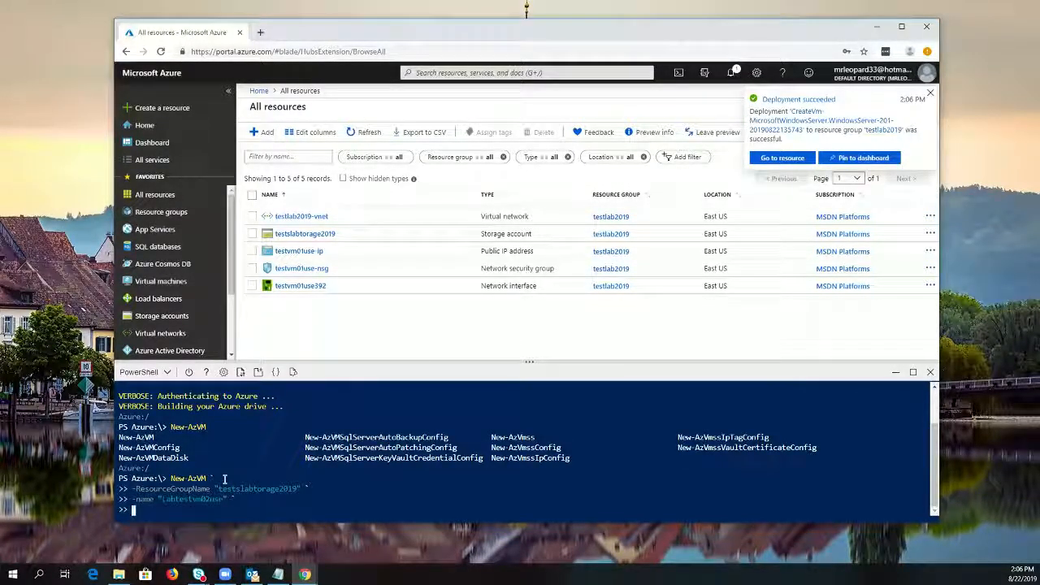
Add the Location parameter with the value "East US" and continue the command on a new line
text(-Location)
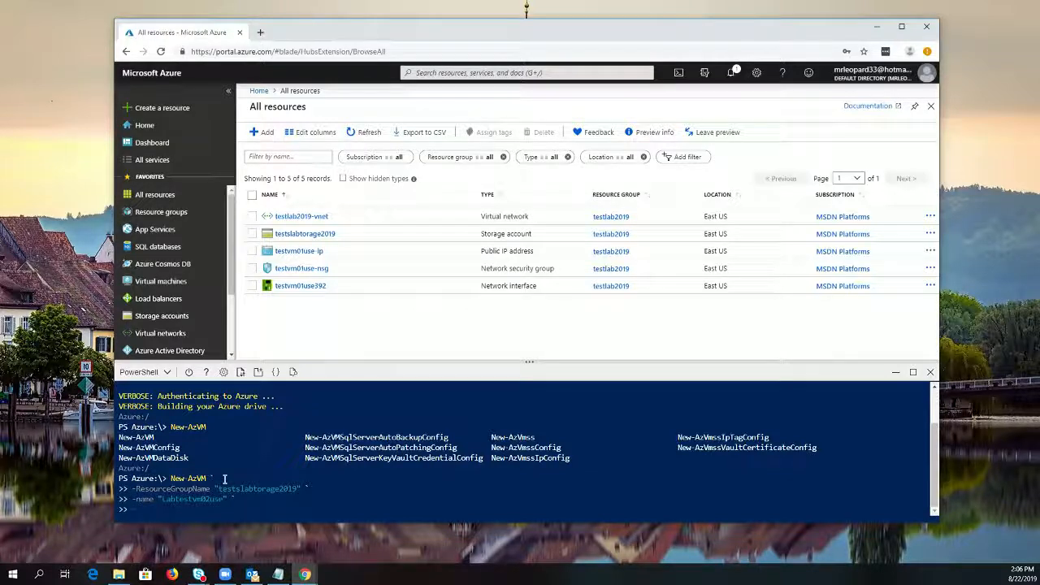
text( "Ea)
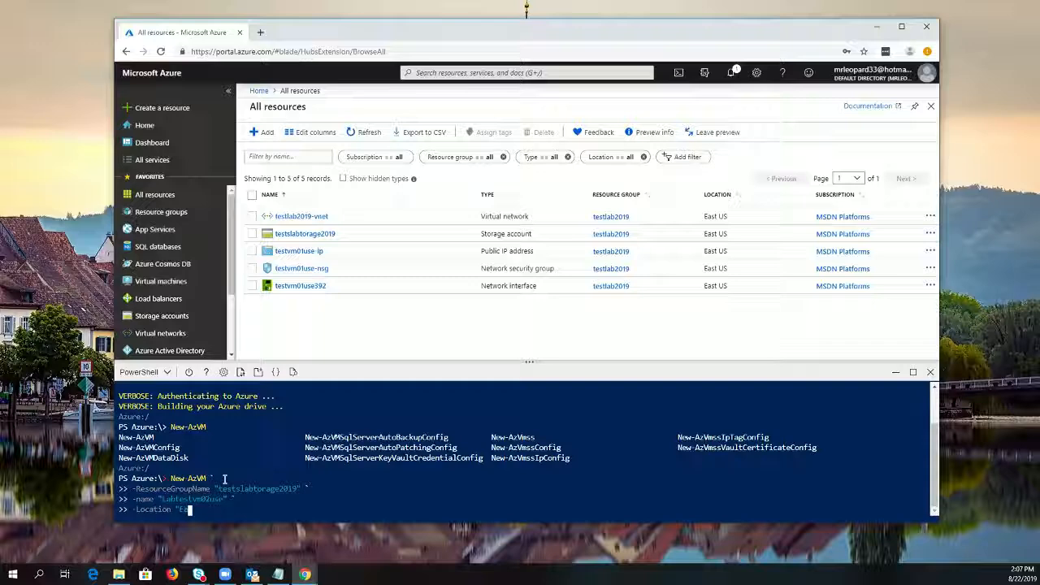
text(st US")
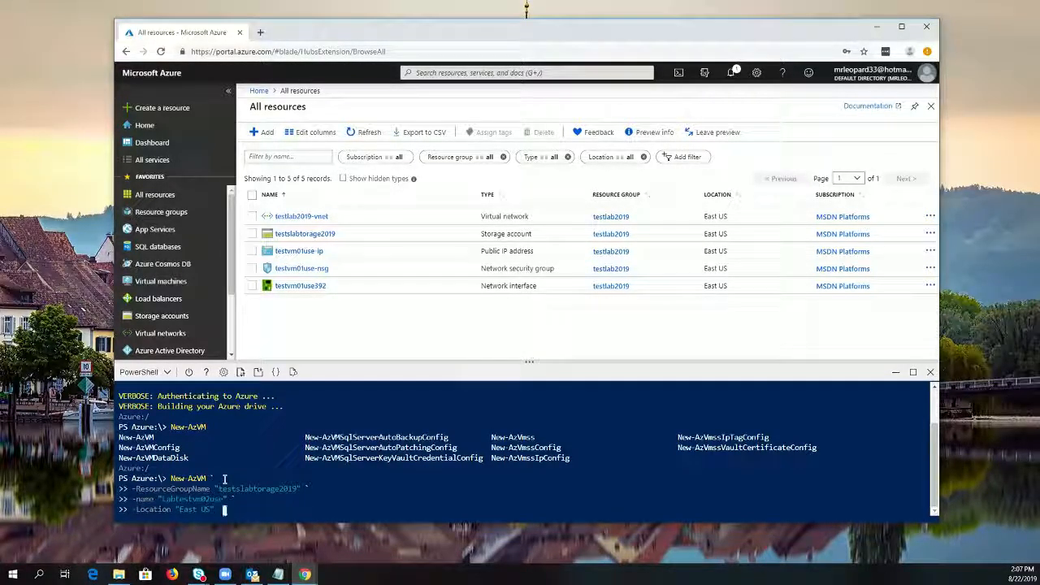
text( `)
key(Return)
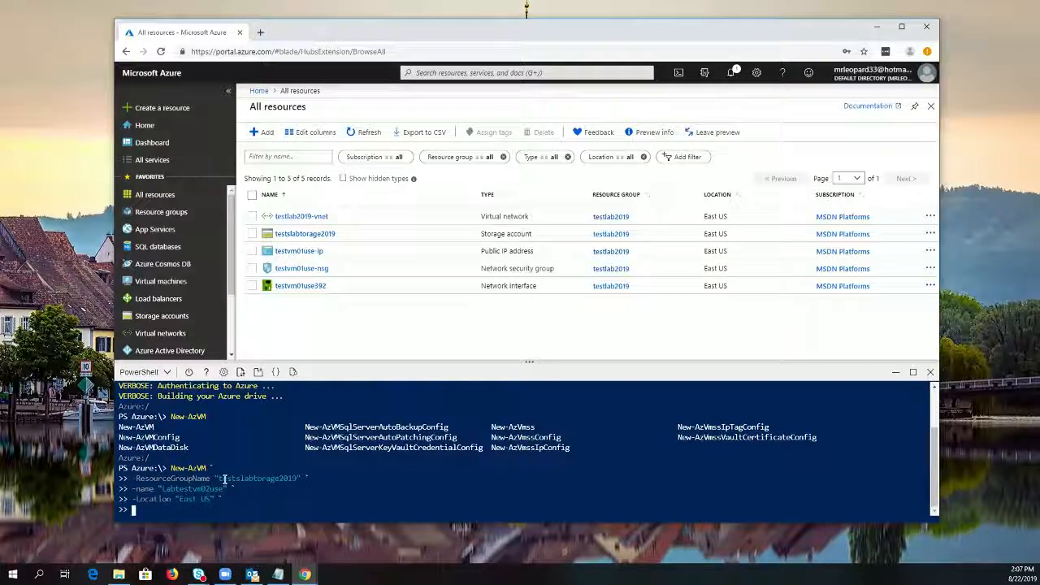
Add the VirtualNetworkName parameter with the value "testlab2019-vnet" and continue the command on a new line
text(-Vi)
key(Tab)
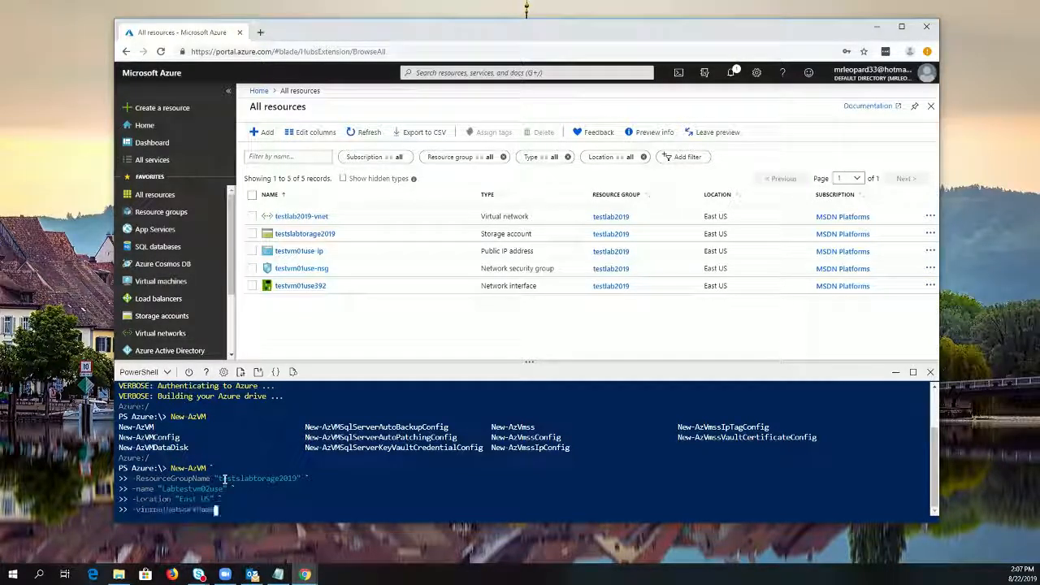
text(")
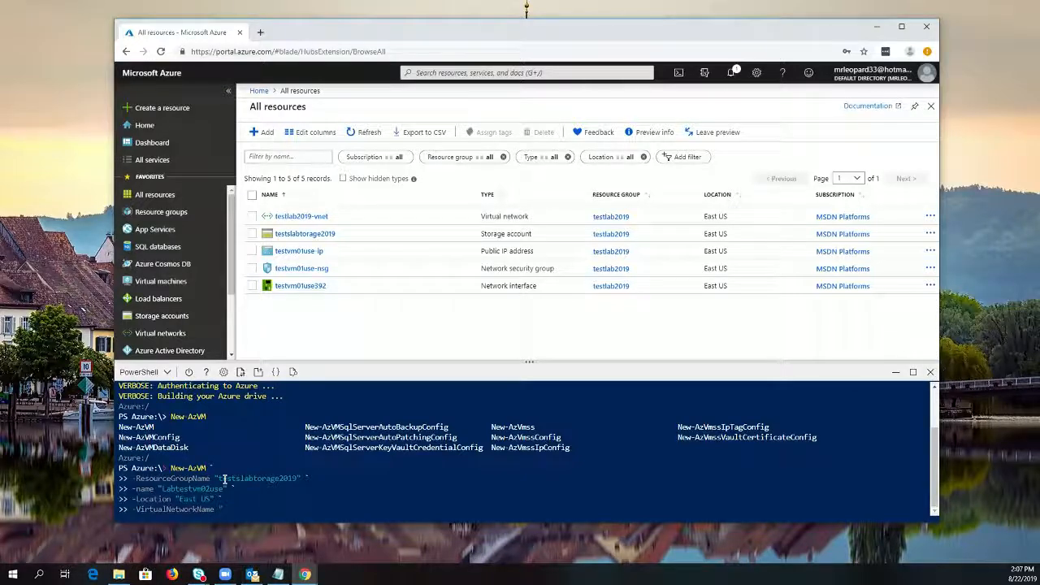
text(testlab)
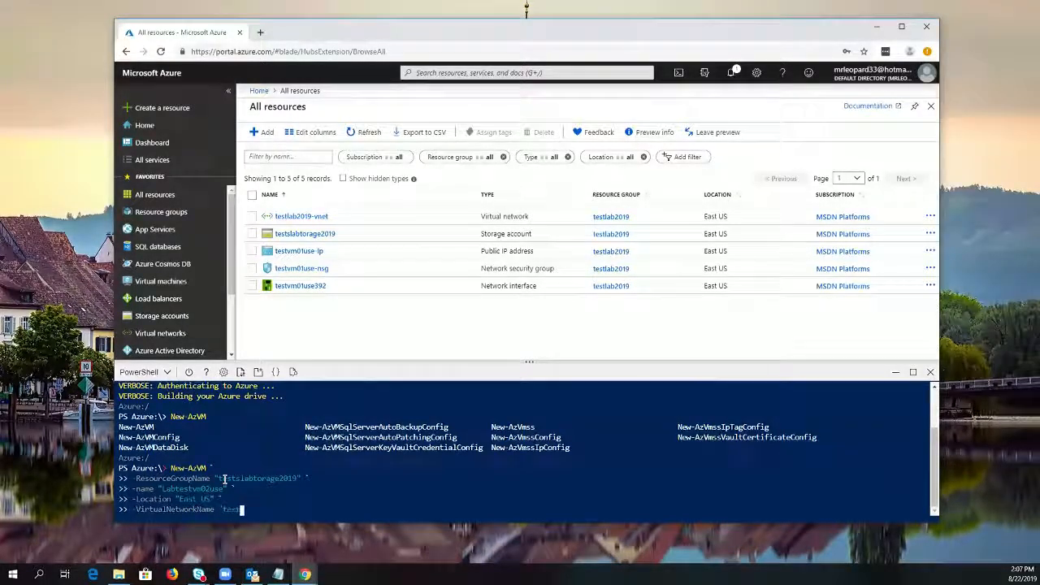
text(2019)
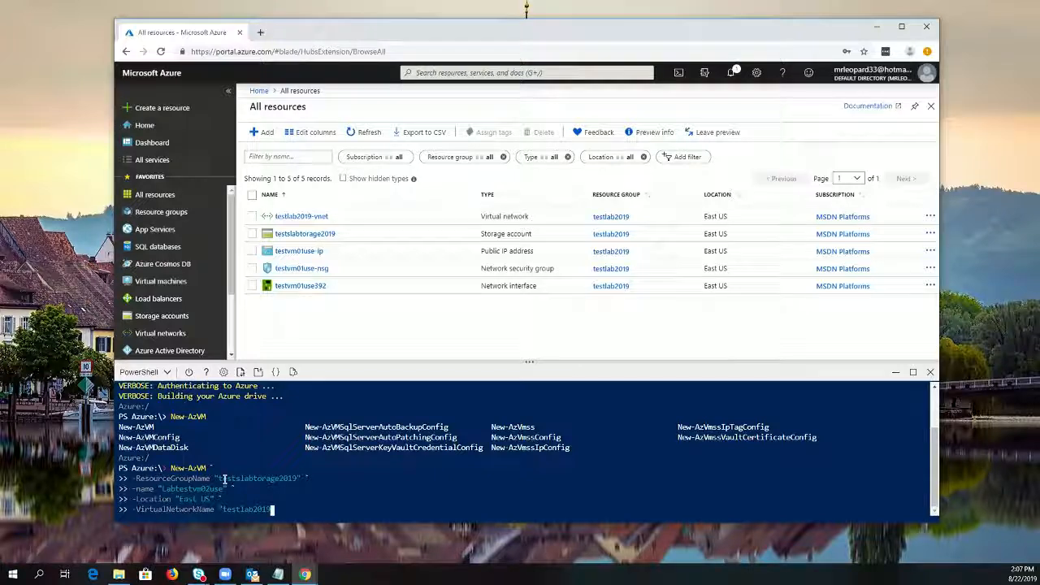
text(-vnet")
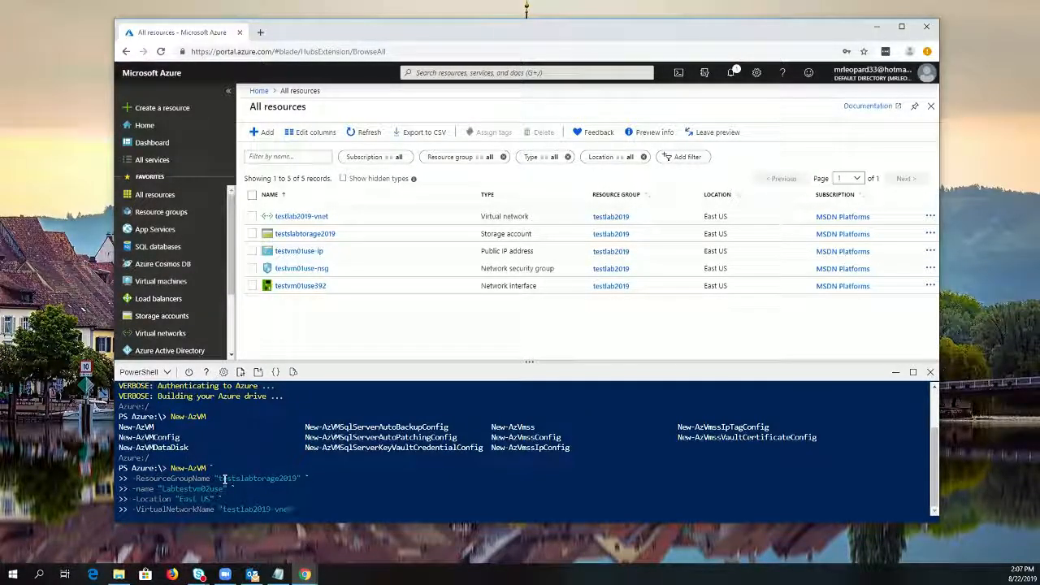
text( `)
key(Return)
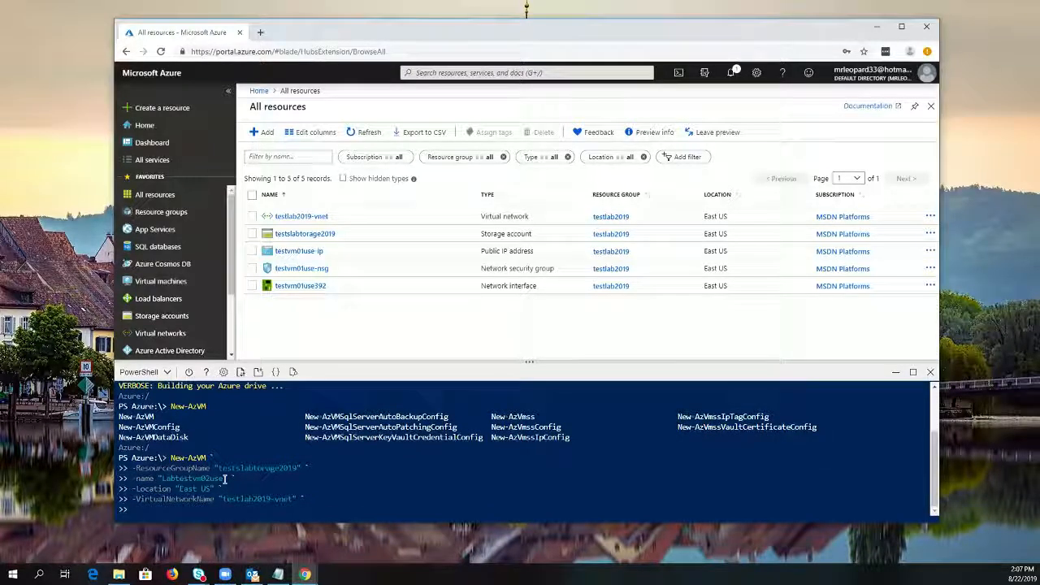
Add the SubnetName parameter with the value "testlab2019" and continue the command on a new line
text(-S)
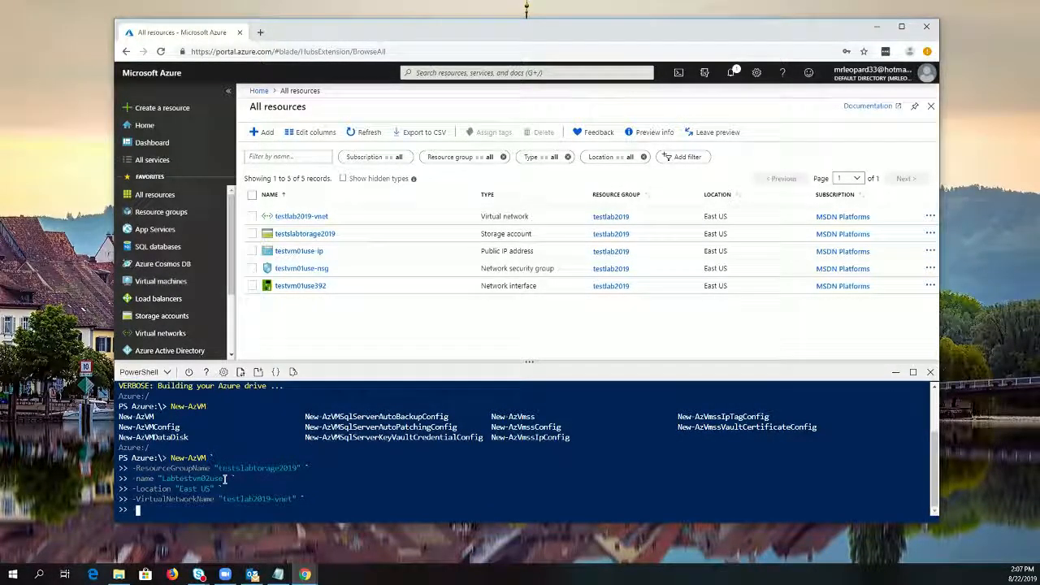
text(ubnet)
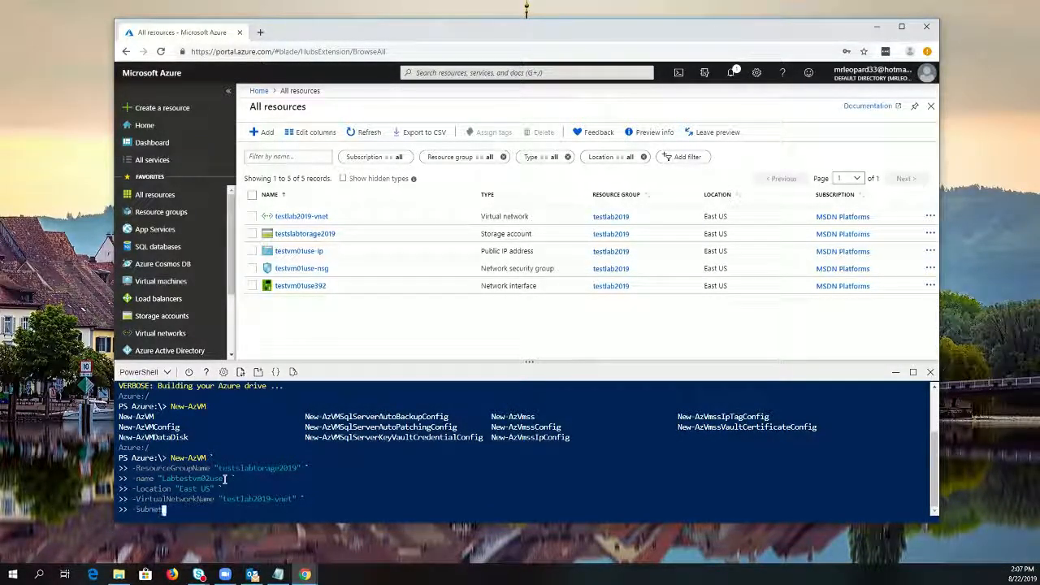
text(Name)
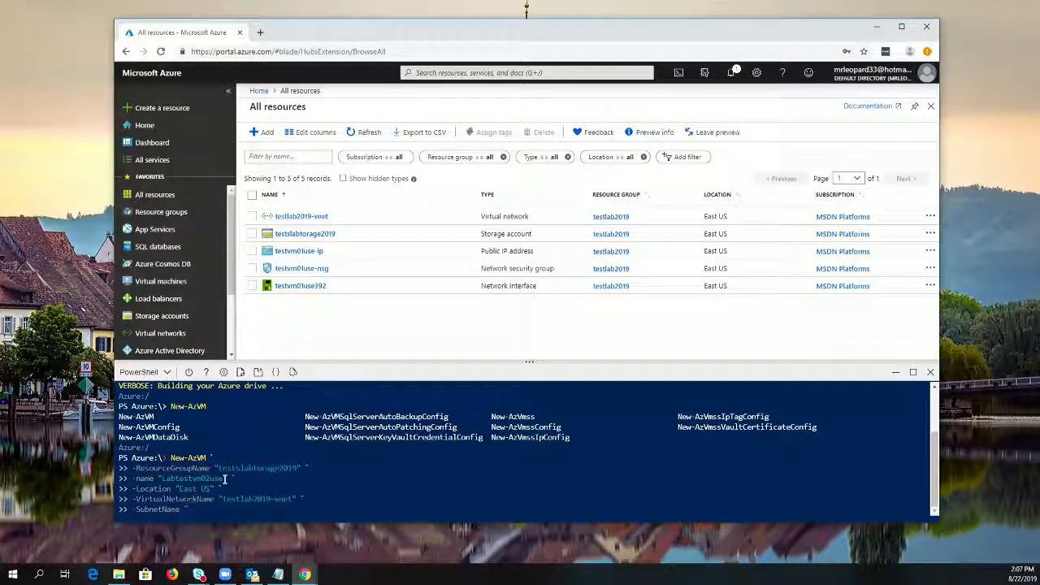
text(testl)
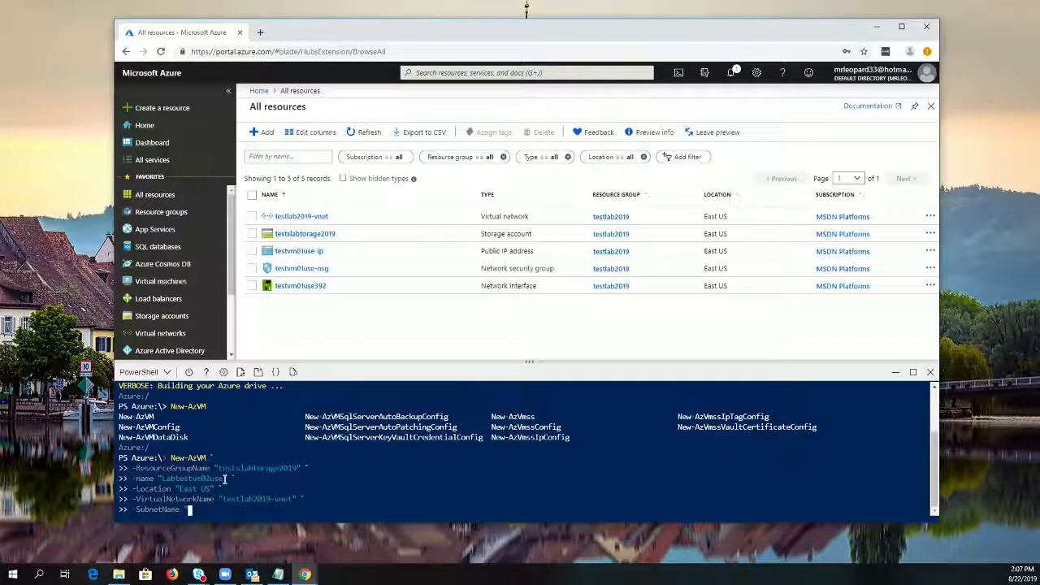
text(ab2019")
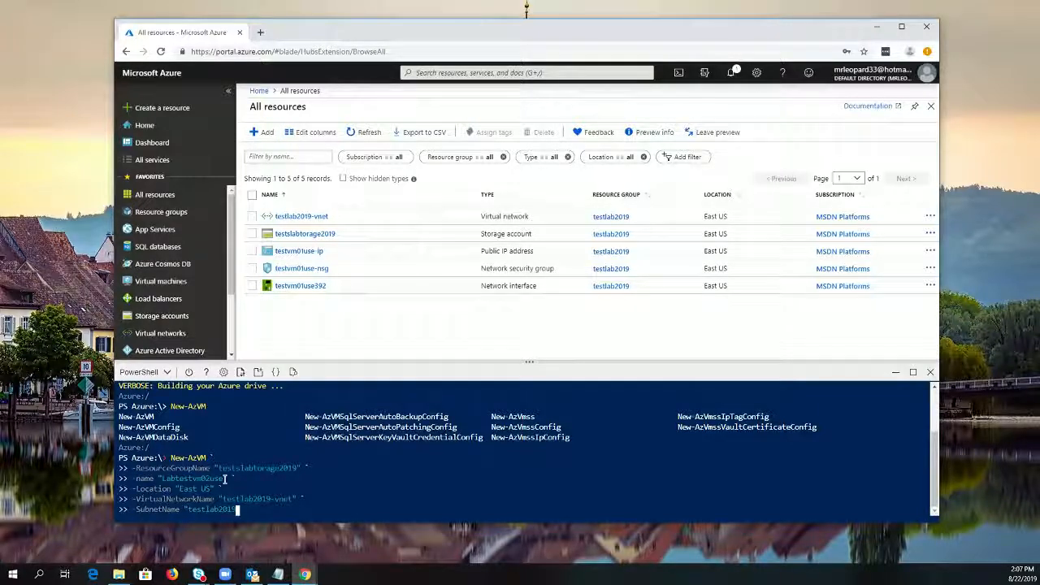
text(" )
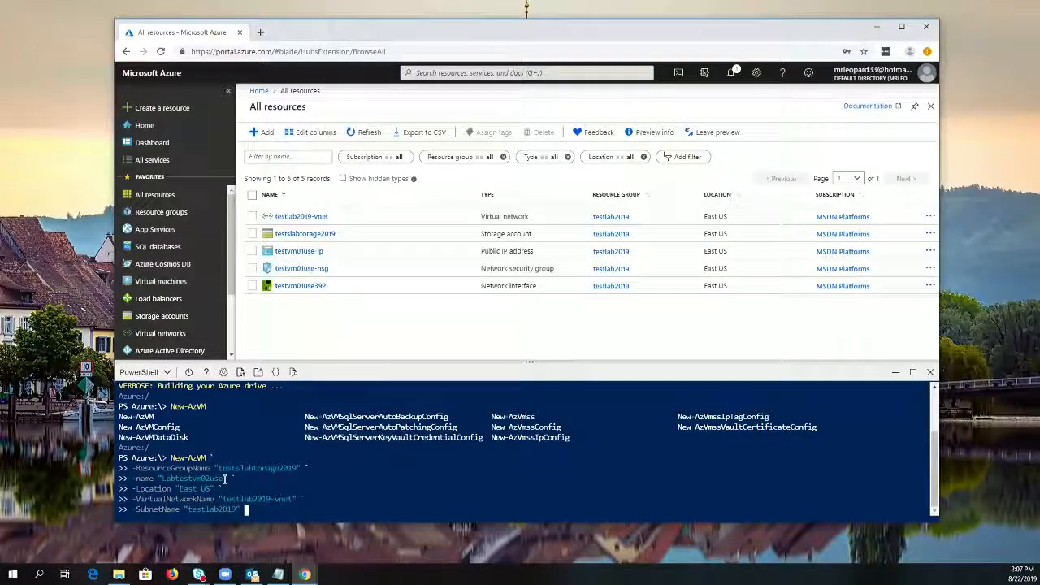
text(`)
key(Return)
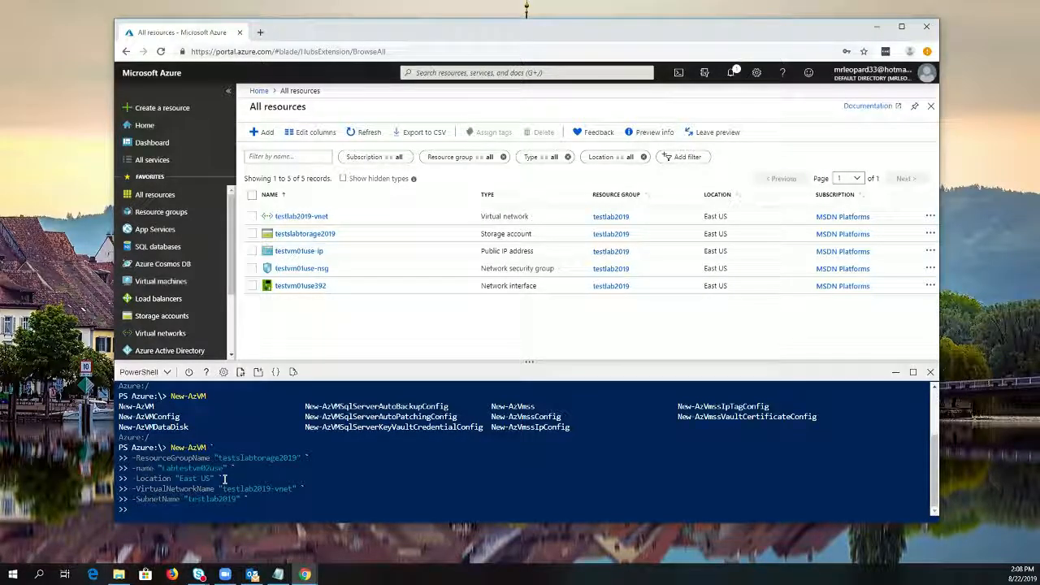
Add the SecurityGroupName parameter with the value "testlabsec2019" and continue the command on a new line
text(-)
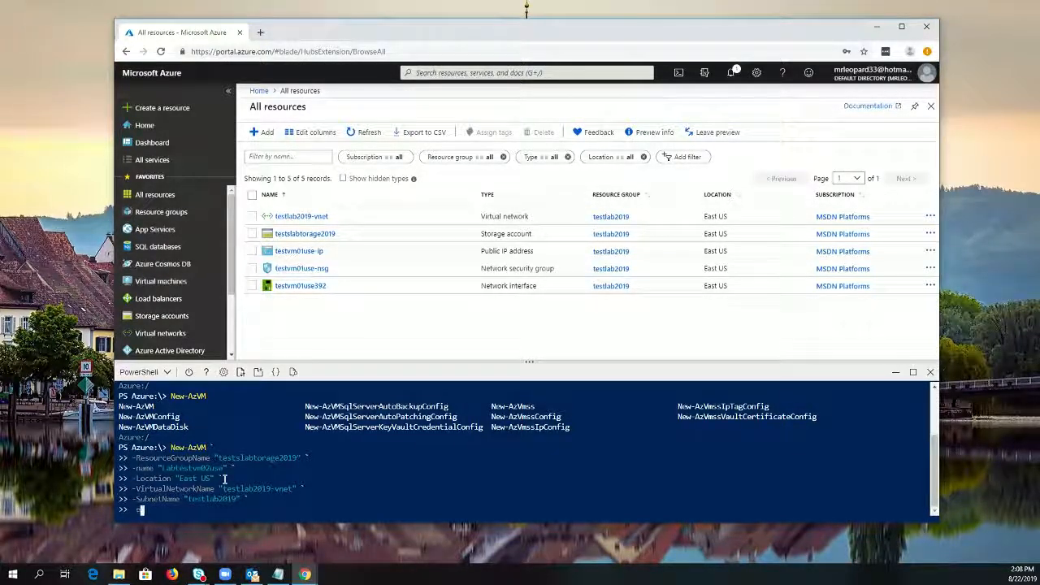
text(S)
key(Tab)
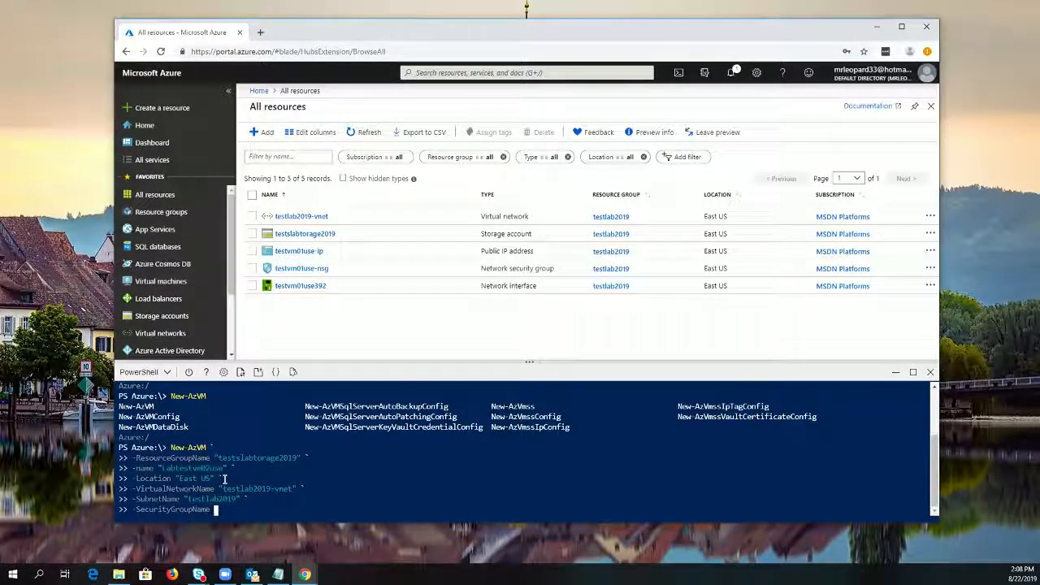
text(")
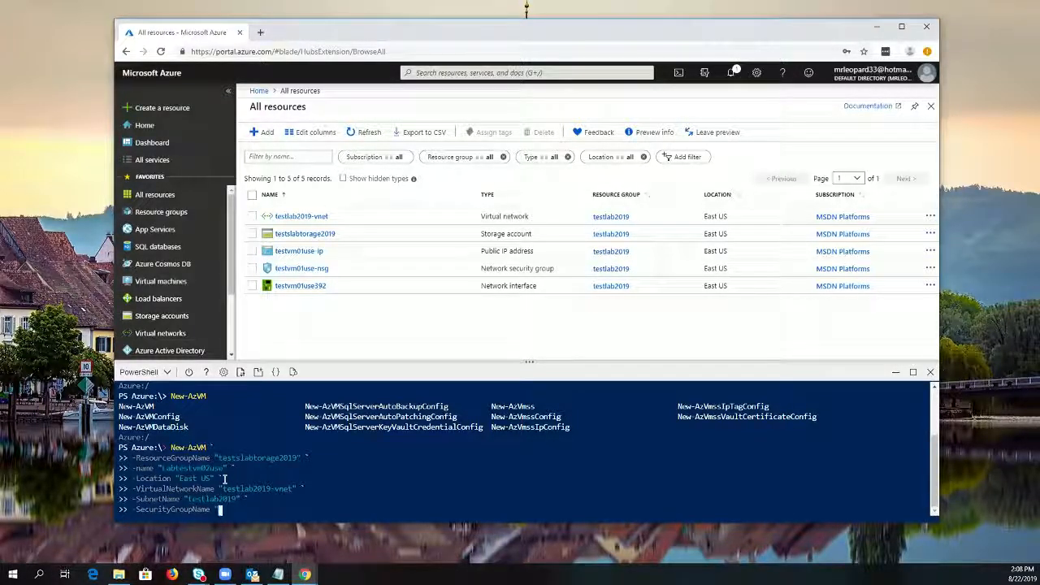
text(testlab)
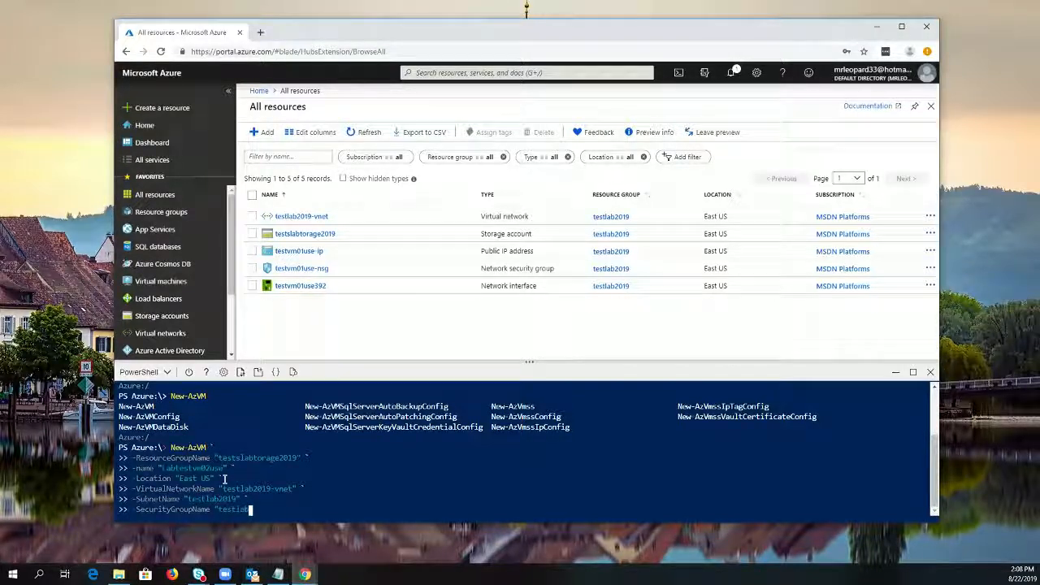
text(sec2019")
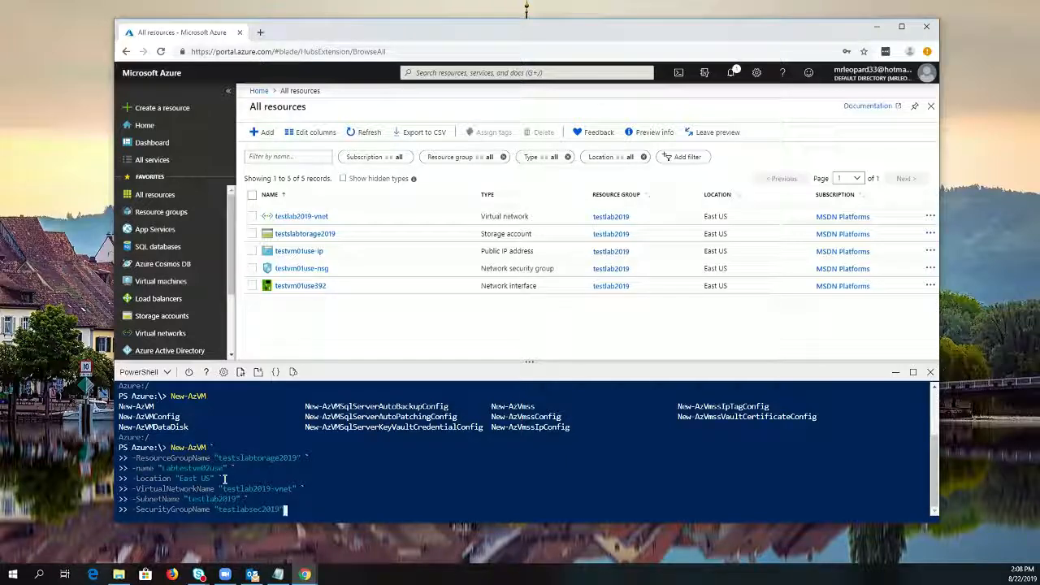
text( `)
key(Return)
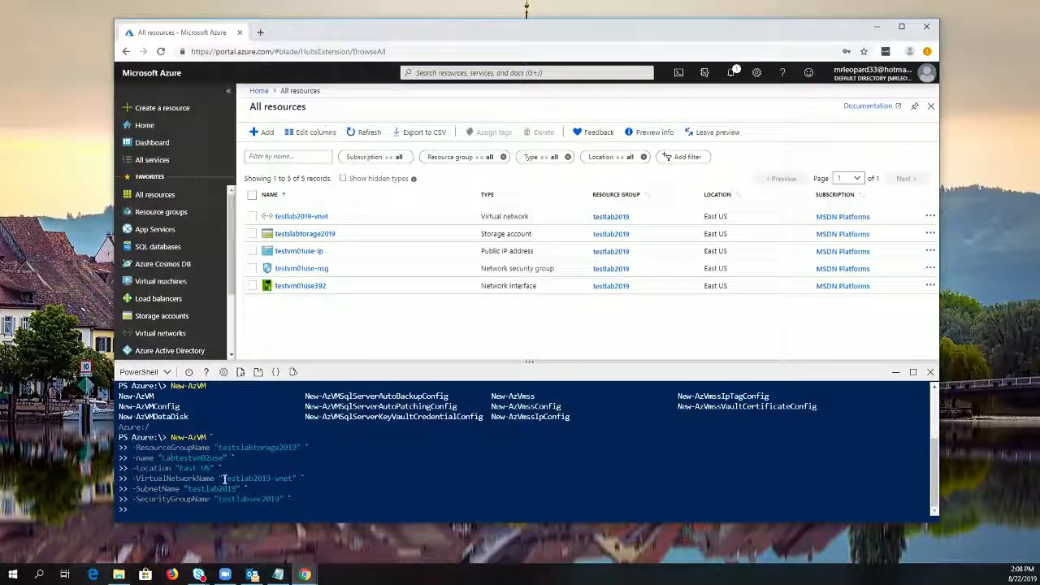
Add the PublicIpAddressName parameter with the value "mypublicaddress" and continue the command on a new line
text(-PublicIpAddressName)
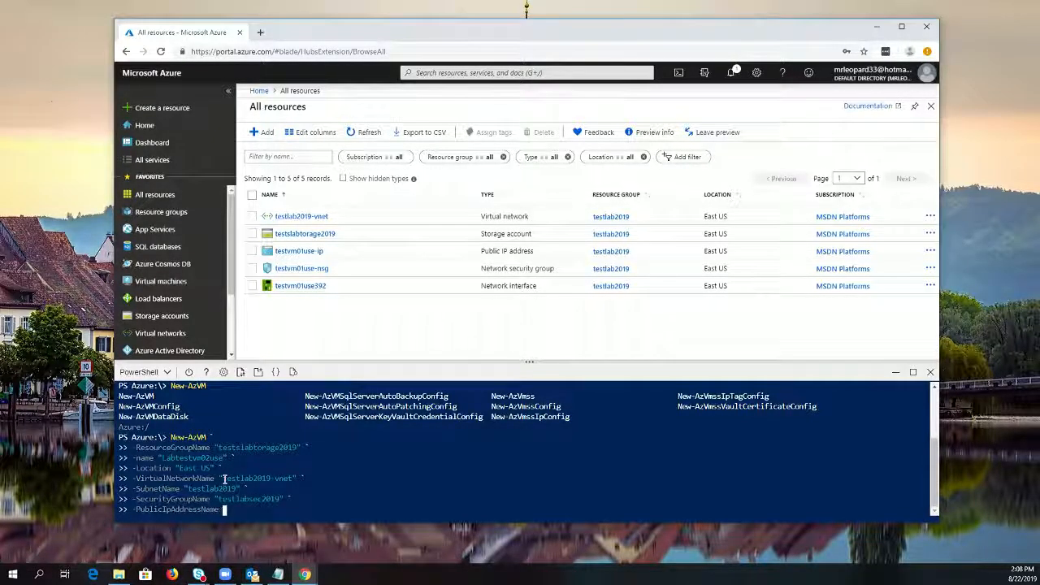
text( "mypublicad)
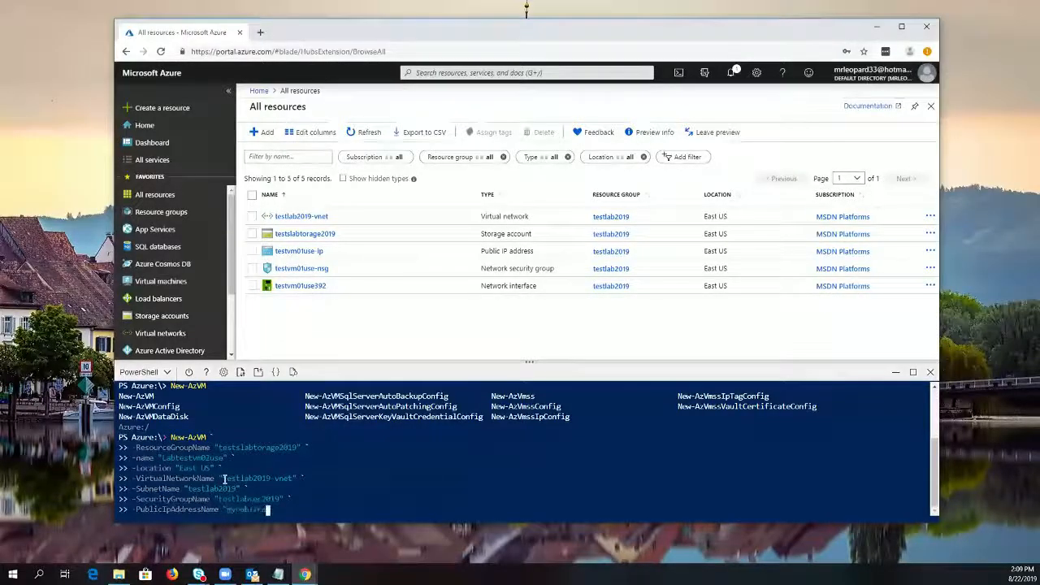
text(dre)
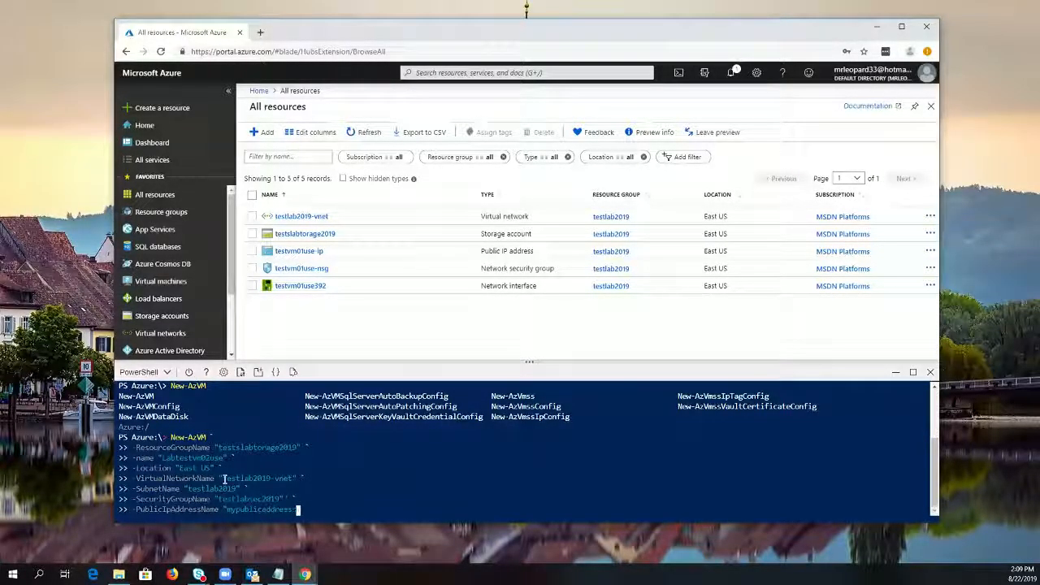
text(ss" `)
key(Return)
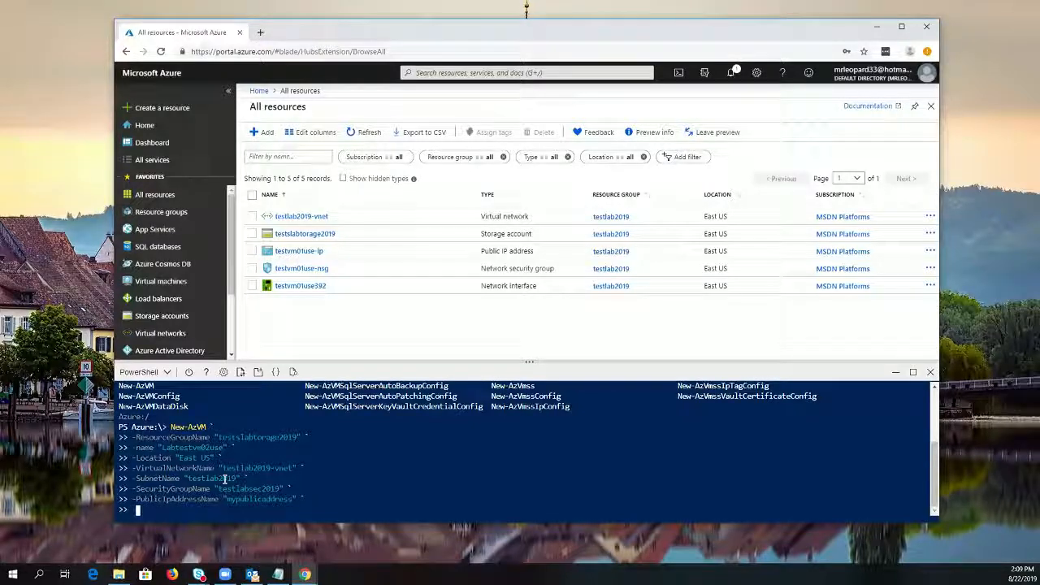
Add the OpenPorts parameter with ports 80,3389 and run the New-AzVM command
text(-OpenPorts)
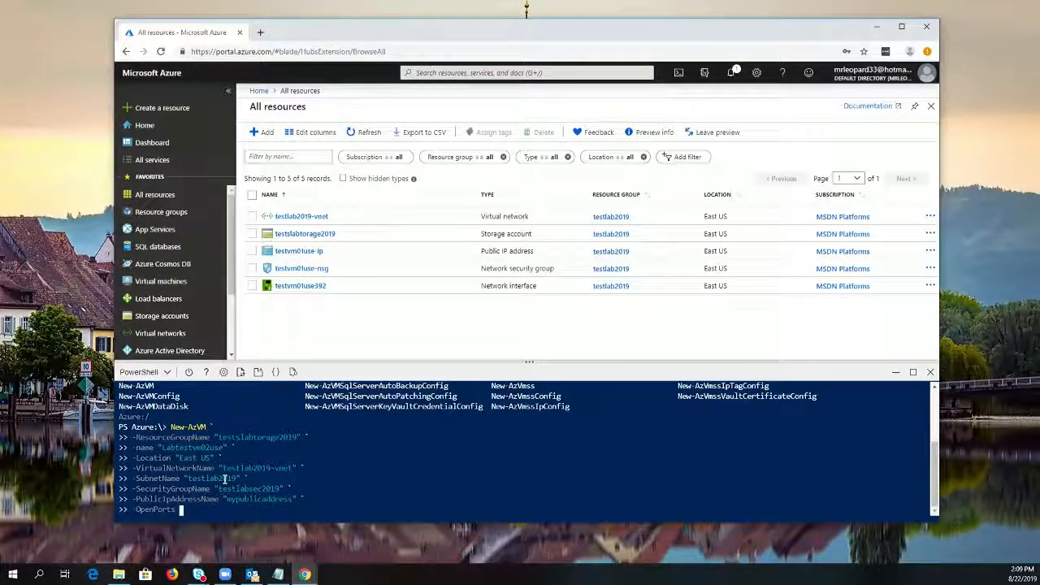
text( 80,3389)
key(Return)
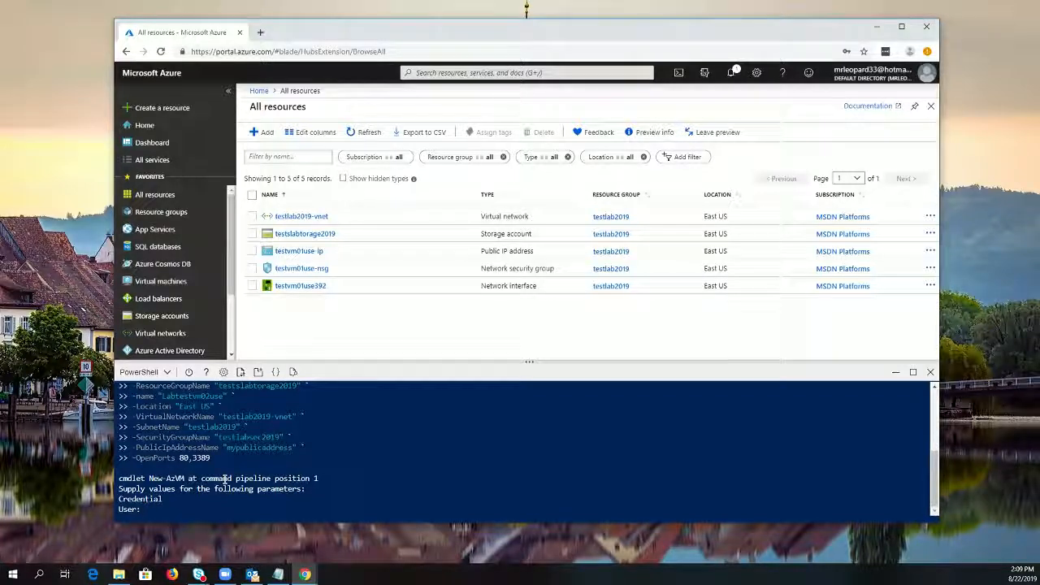
text(Password2019)
key(BackSpace)
key(BackSpace)
key(BackSpace)
key(BackSpace)
key(BackSpace)
key(BackSpace)
key(BackSpace)
key(BackSpace)
key(BackSpace)
key(BackSpace)
key(BackSpace)
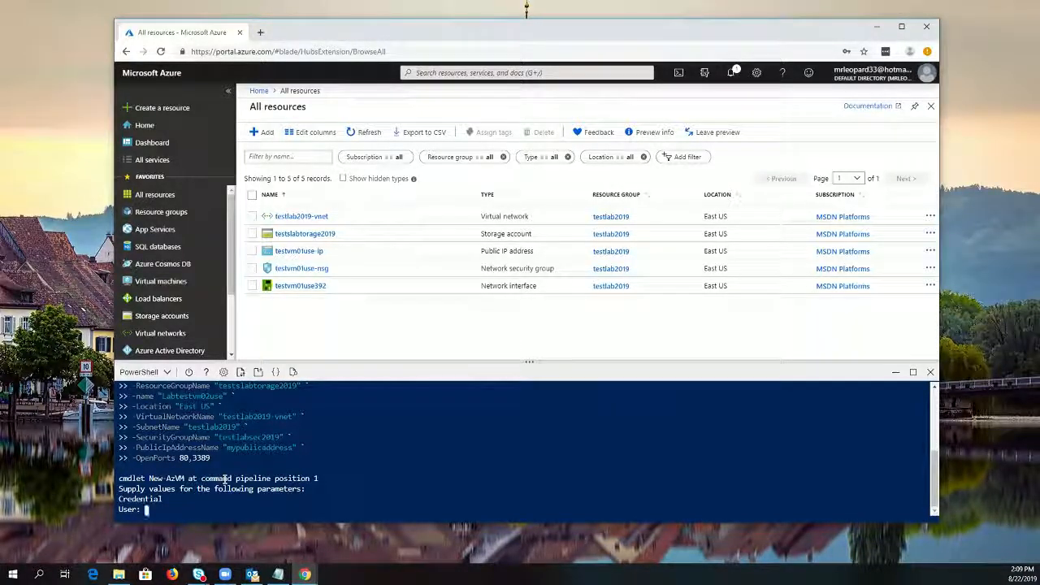
text(admin)
key(BackSpace)
key(BackSpace)
key(BackSpace)
key(BackSpace)
key(BackSpace)
Try to supply the VM credential with the user labadmin and the account password
text(labadmin)
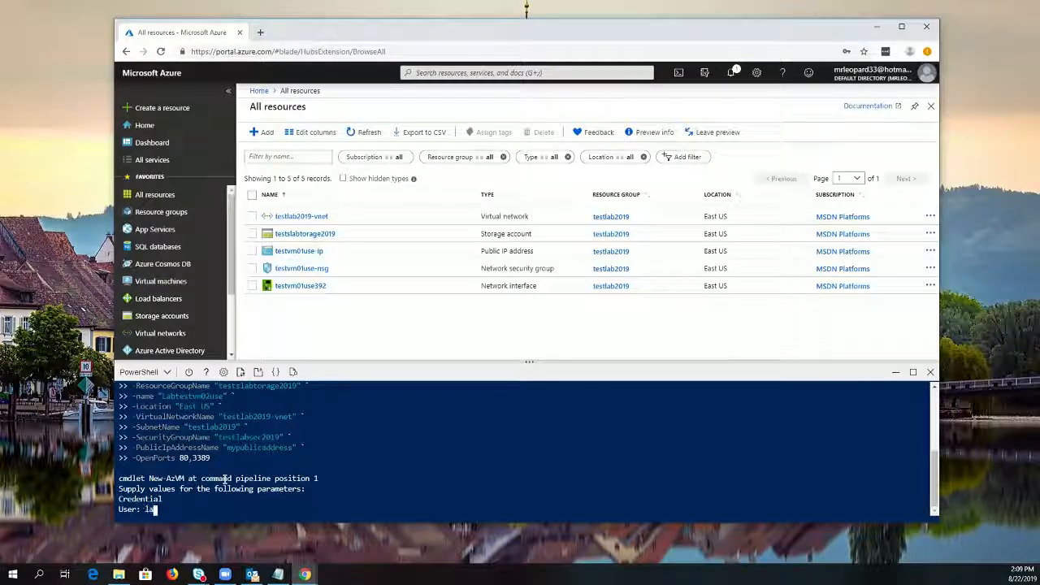
key(Return)
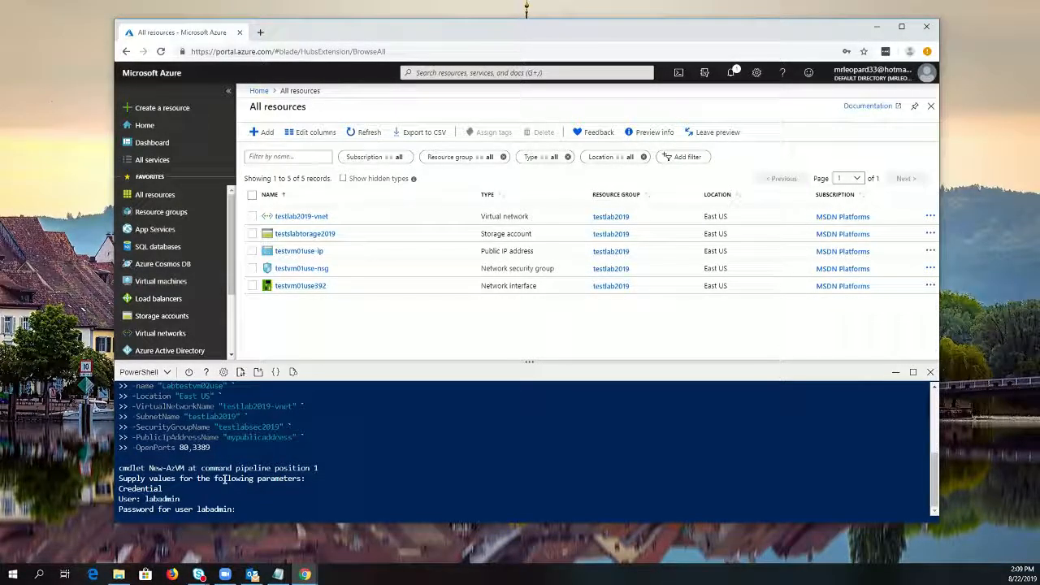
text(************)
key(Return)
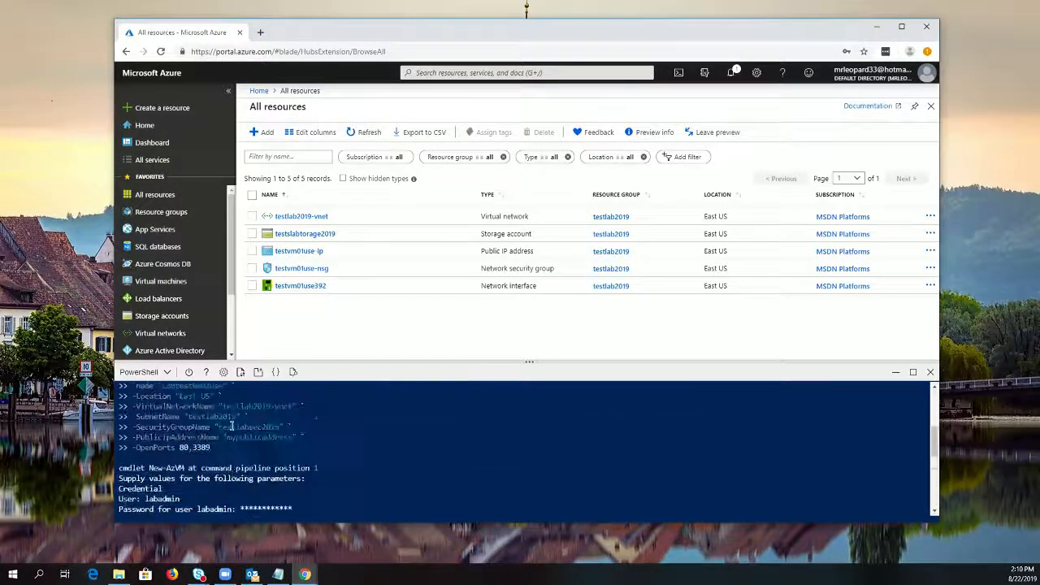
Review the password complexity requirements, and run the full New-AzVM command for Labtestvm02use again with the same parameters
drag(164, 427, 797, 433)
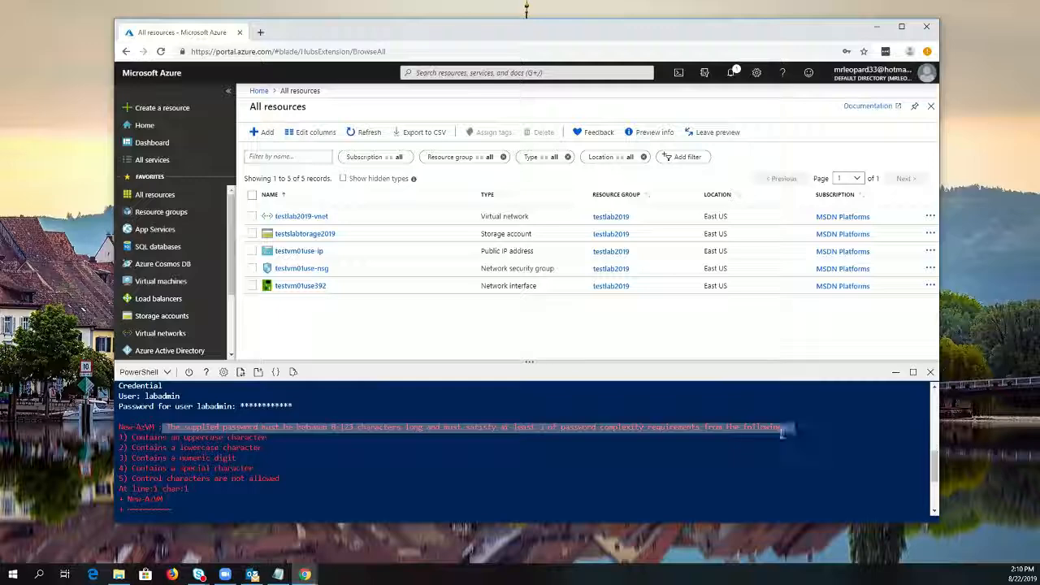
click(231, 440)
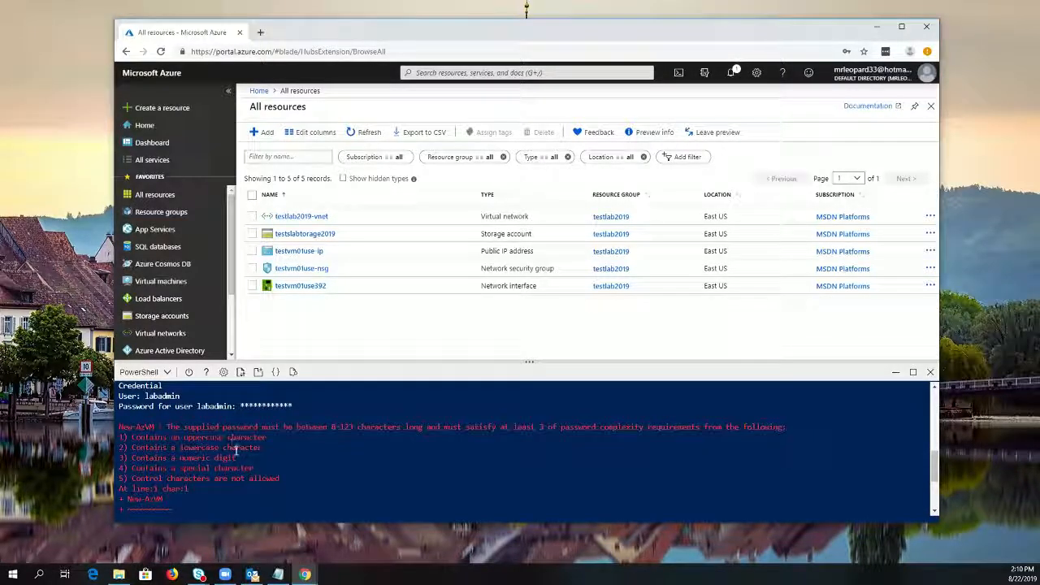
scroll(230, 447, down, 4)
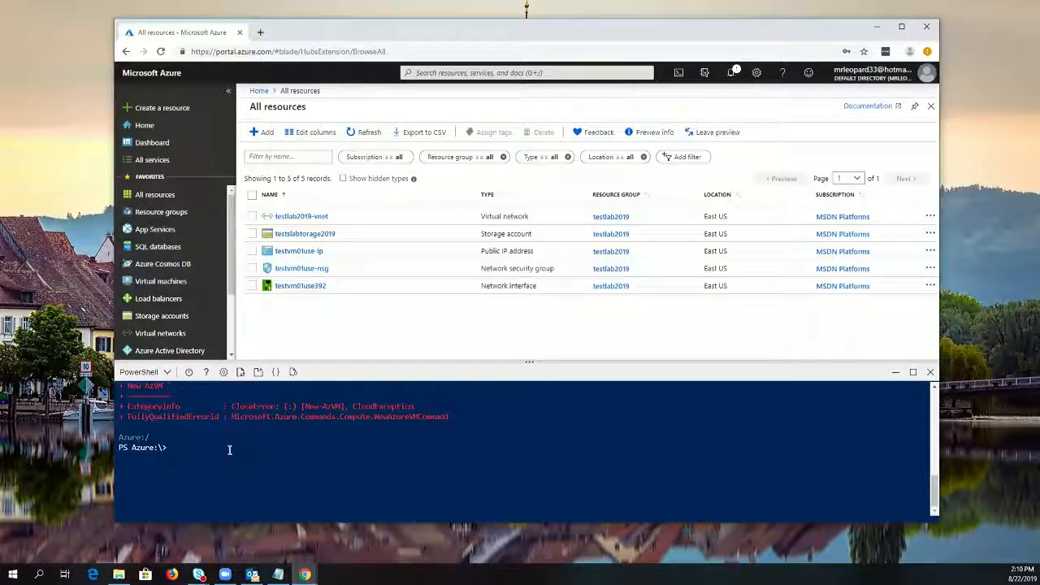
text(New-AzVM ` -ResourceGroupName "testslabtorage2019" ` -name "Labtestvm02use" ` -Location "East US" ` -VirtualNetworkName "testlab2019-vnet" ` -SubnetName "testlab2019" ` -SecurityGroupName "testlabsec2019" ` -PublicIpAddressName "mypublicaddress" ` -OpenPorts 80,3389)
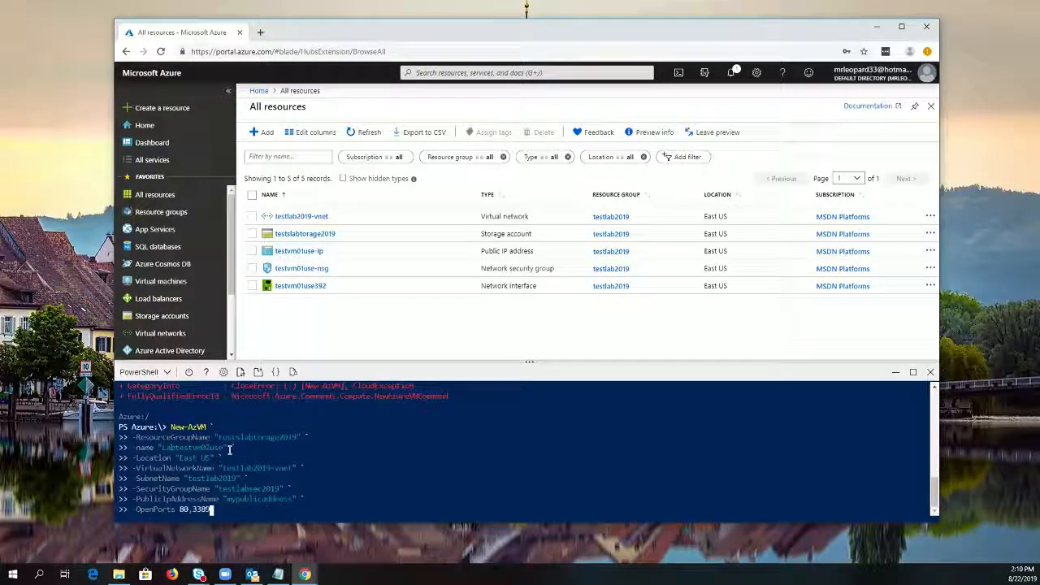
key(Return)
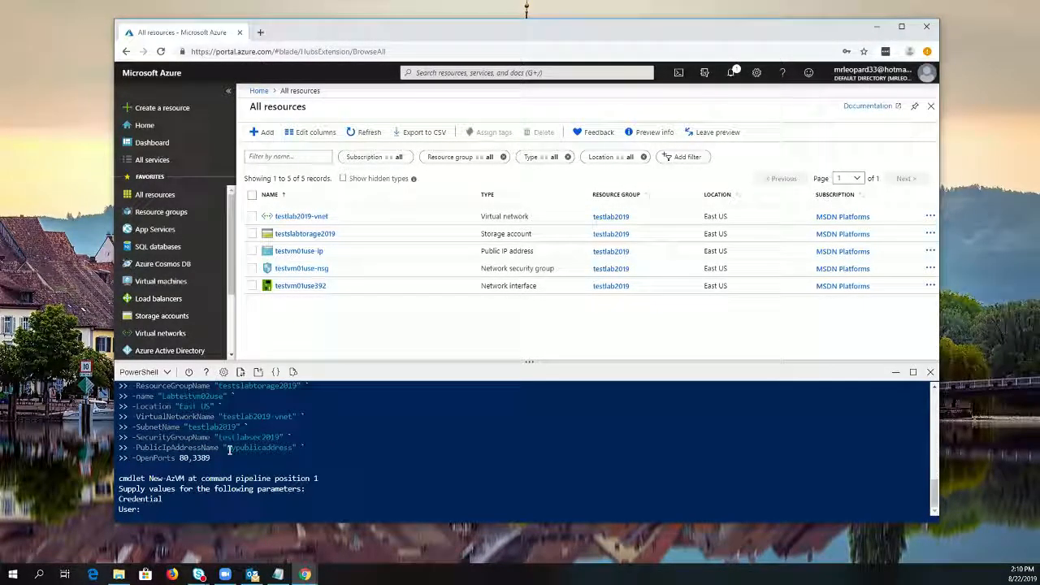
Supply the VM credential with the user labadmin and enter the account password to start creating the VM
text(lab)
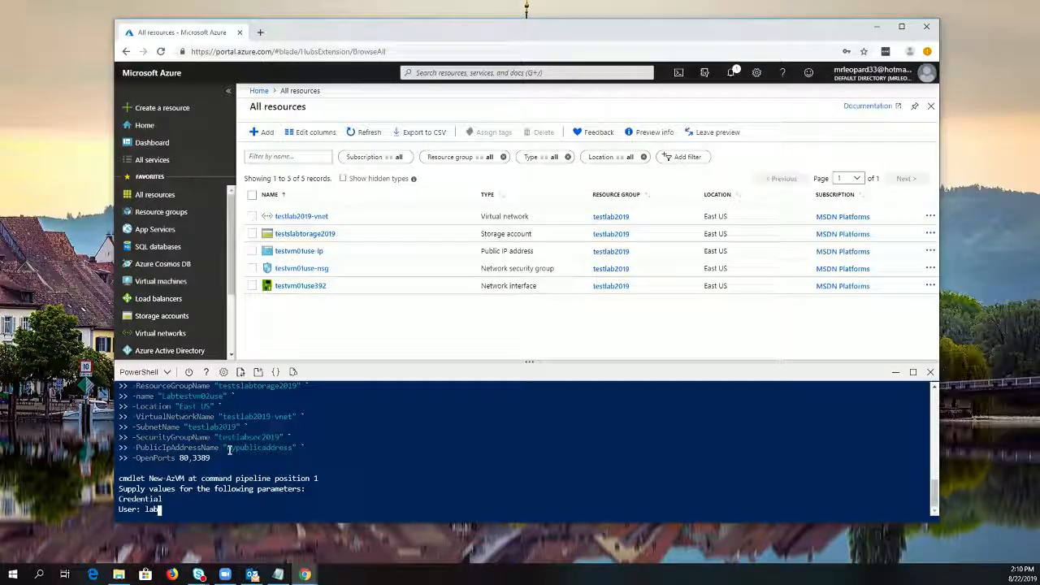
text(admin)
key(Return)
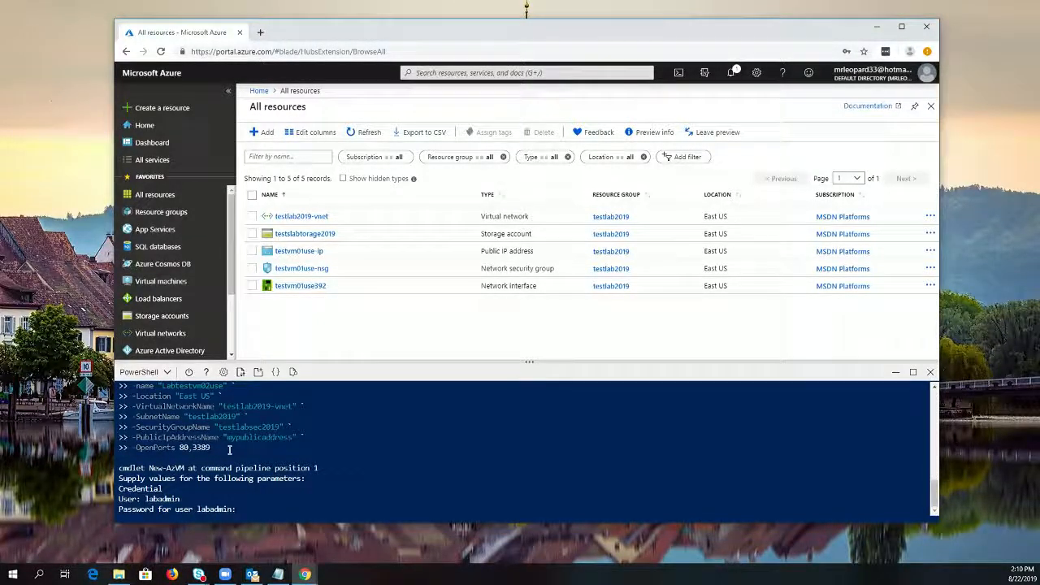
text(***********)
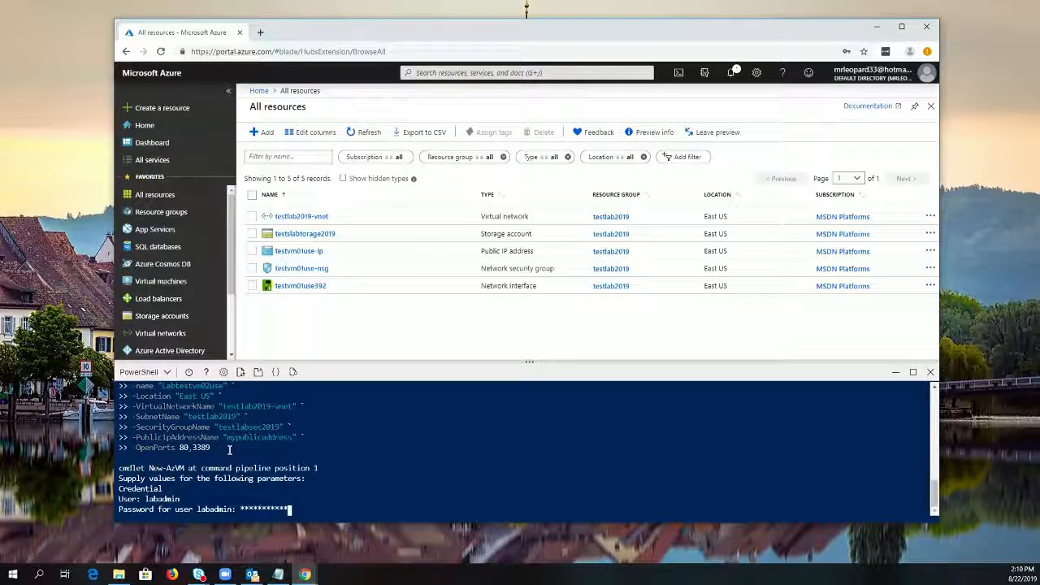
key(Return)
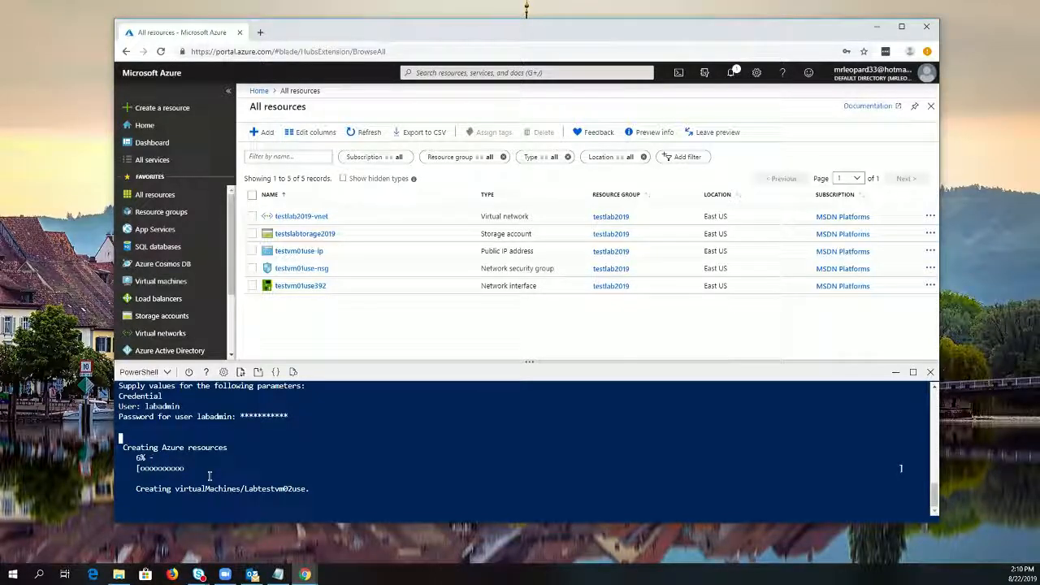
Refresh the All resources list and examine which resources are being created for Labtestvm02use
click(364, 133)
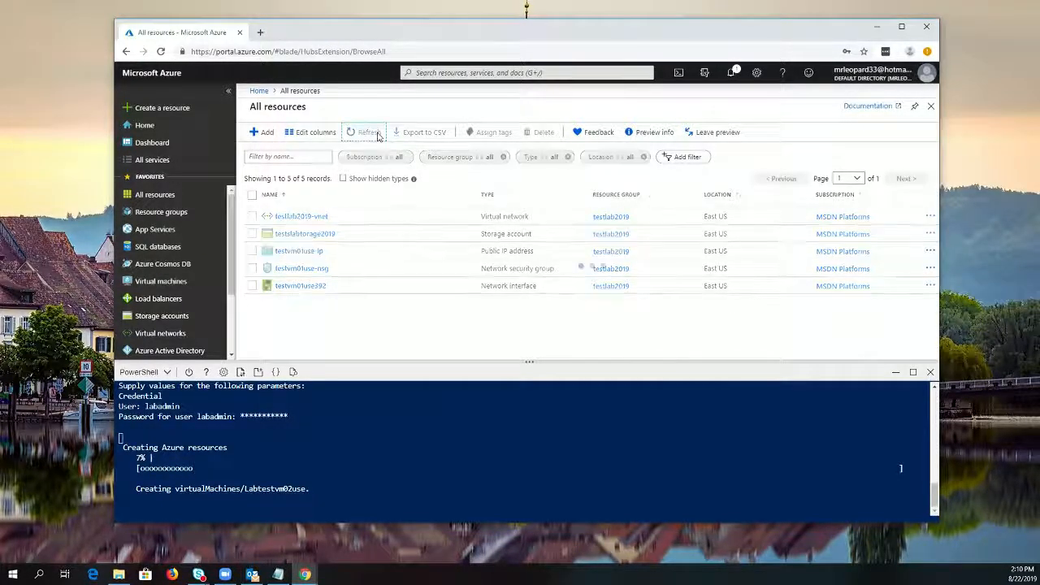
scroll(373, 281, down, 2)
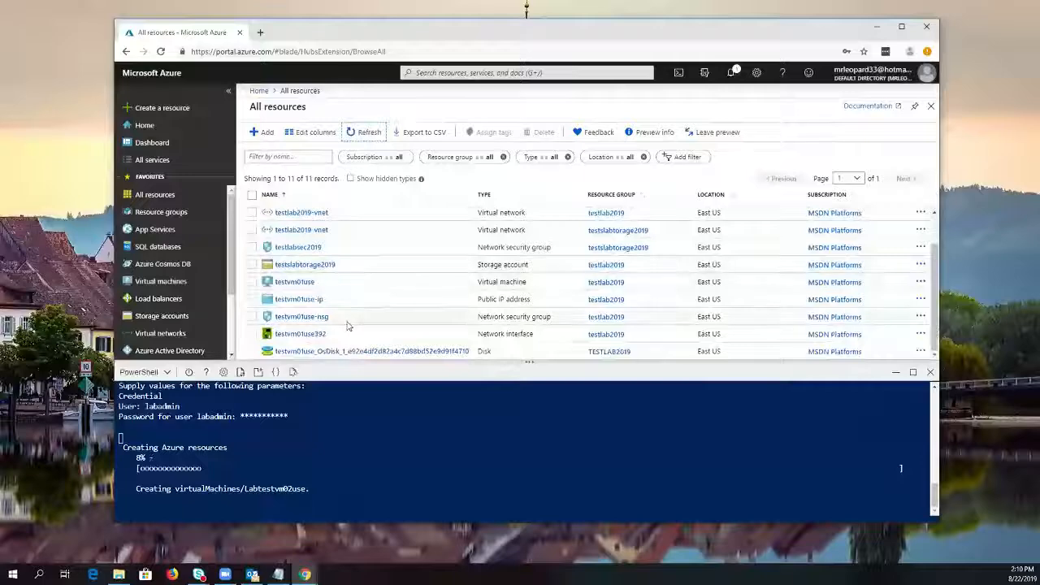
scroll(366, 280, up, 2)
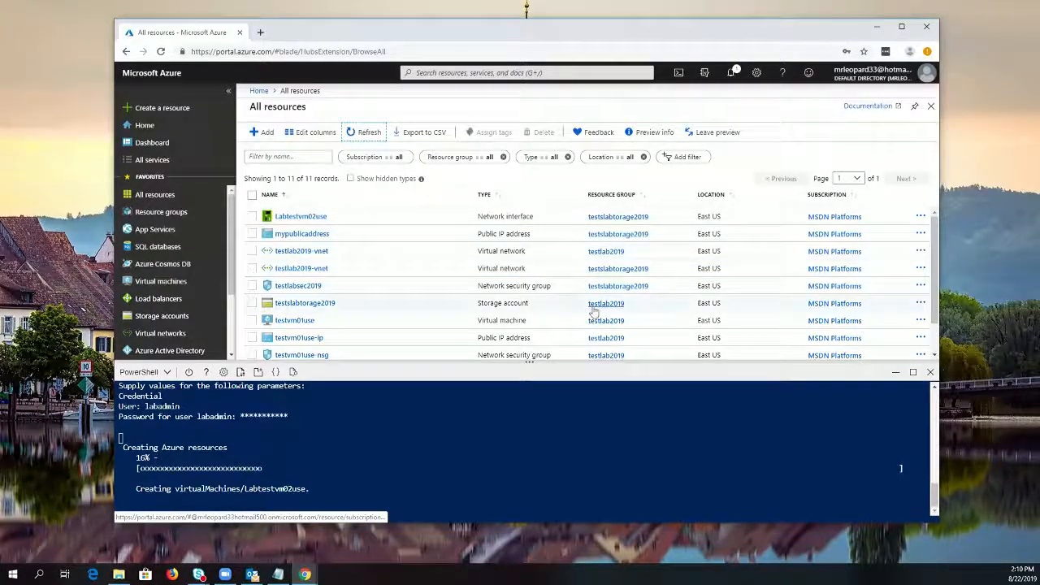
scroll(338, 333, down, 1)
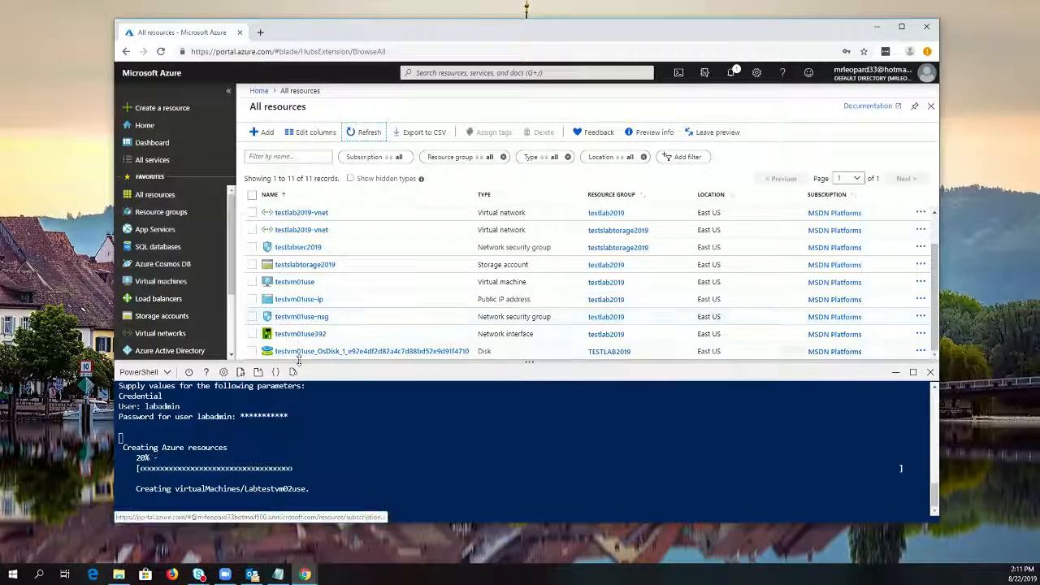
scroll(313, 317, up, 2)
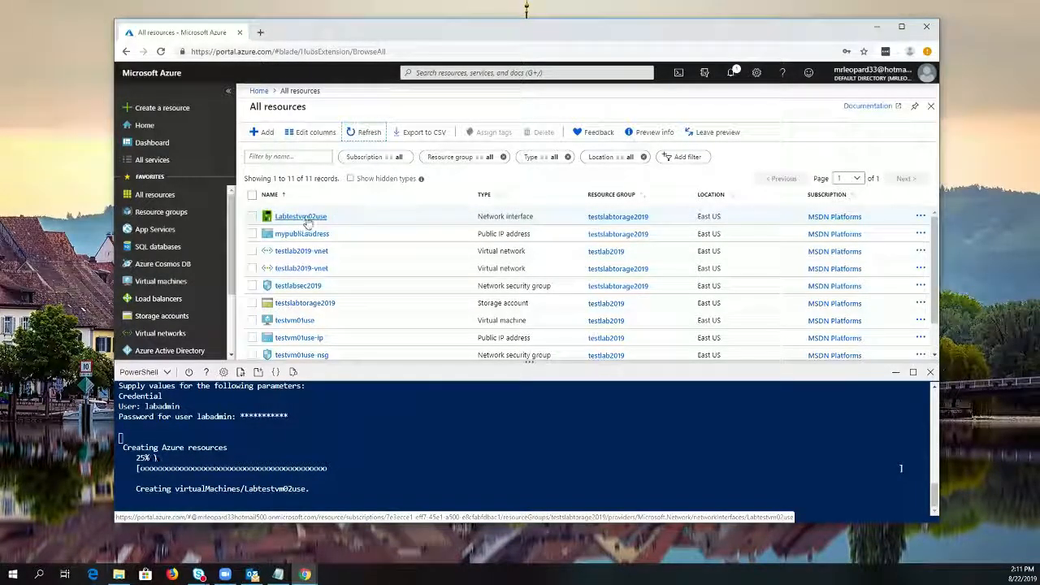
click(362, 132)
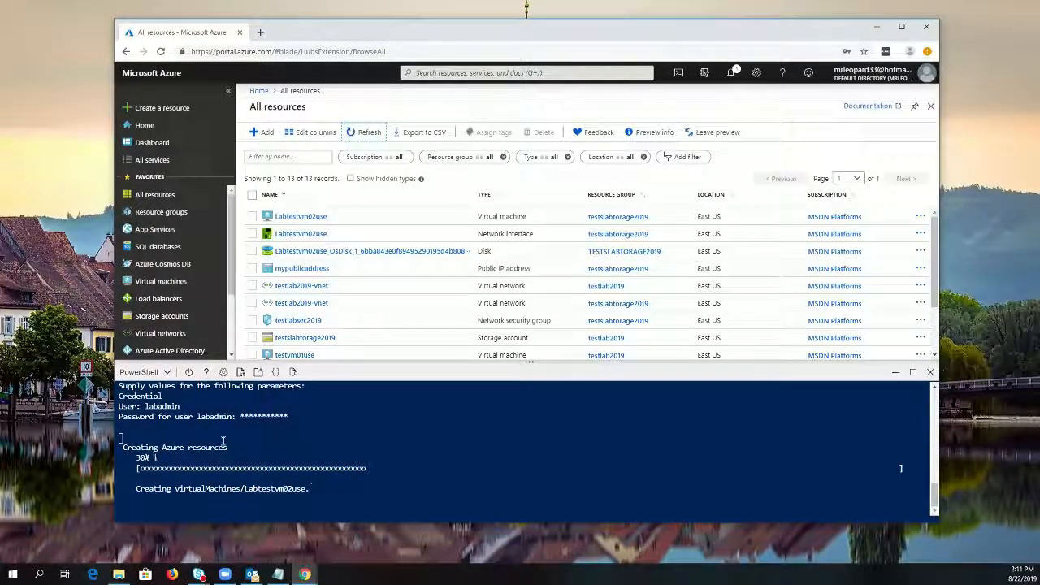
Switch the Cloud Shell environment from PowerShell to Bash and confirm the change
click(144, 372)
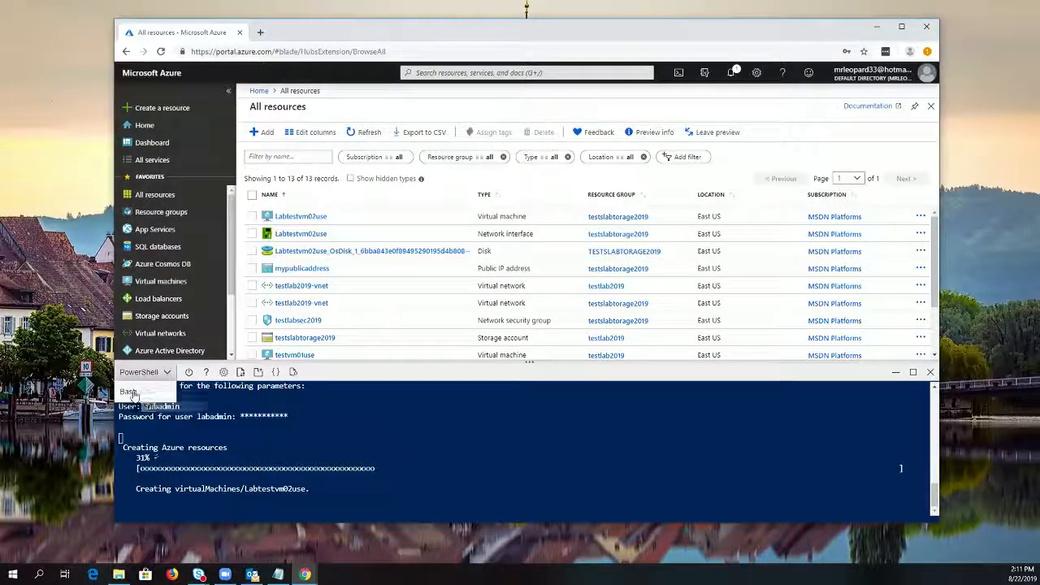
click(130, 393)
click(478, 481)
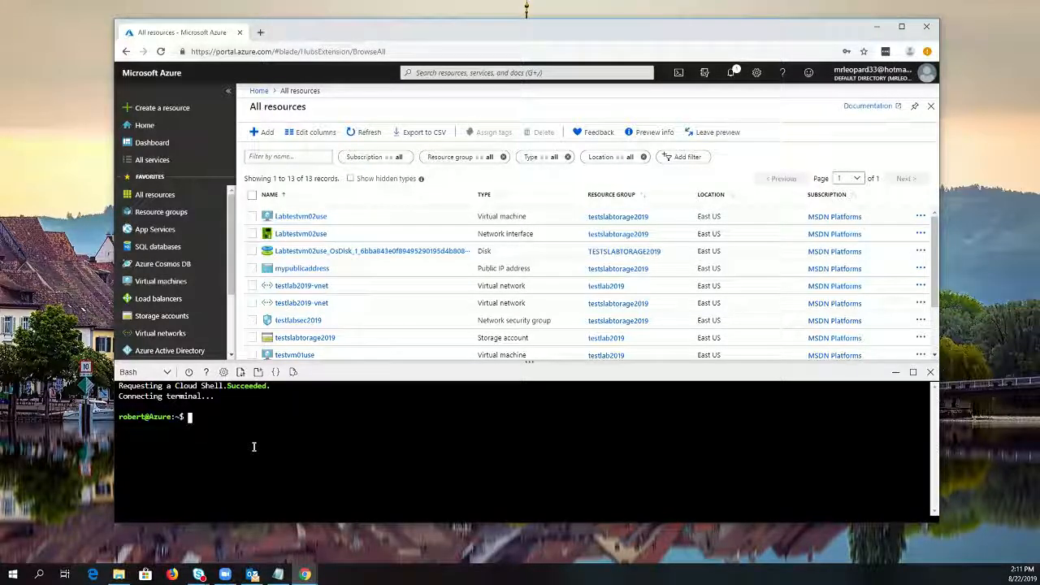
Begin a multi-line az vm create command in the Bash shell, continuing it onto a second line
text(zz)
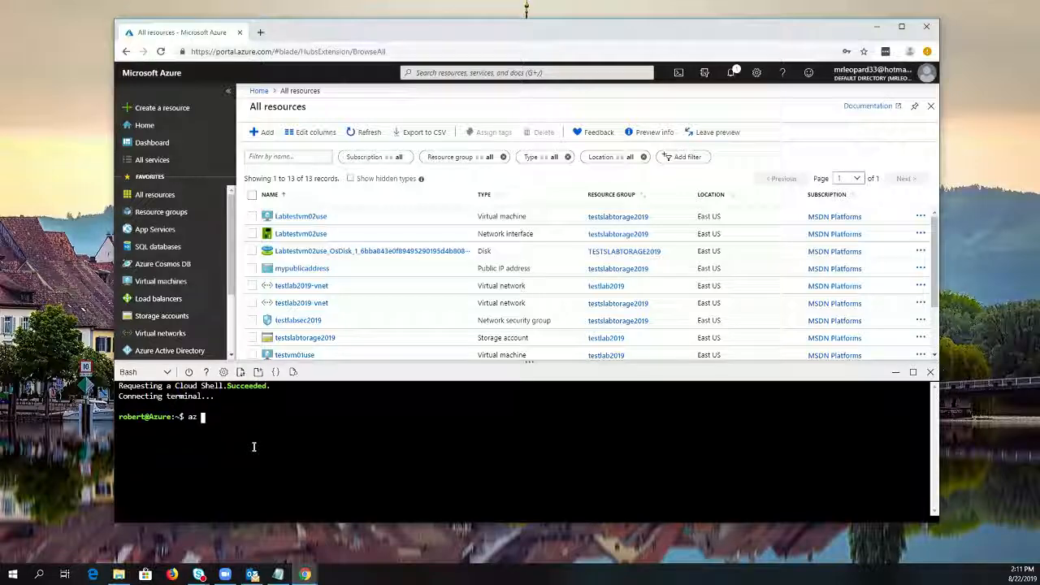
text( vm create)
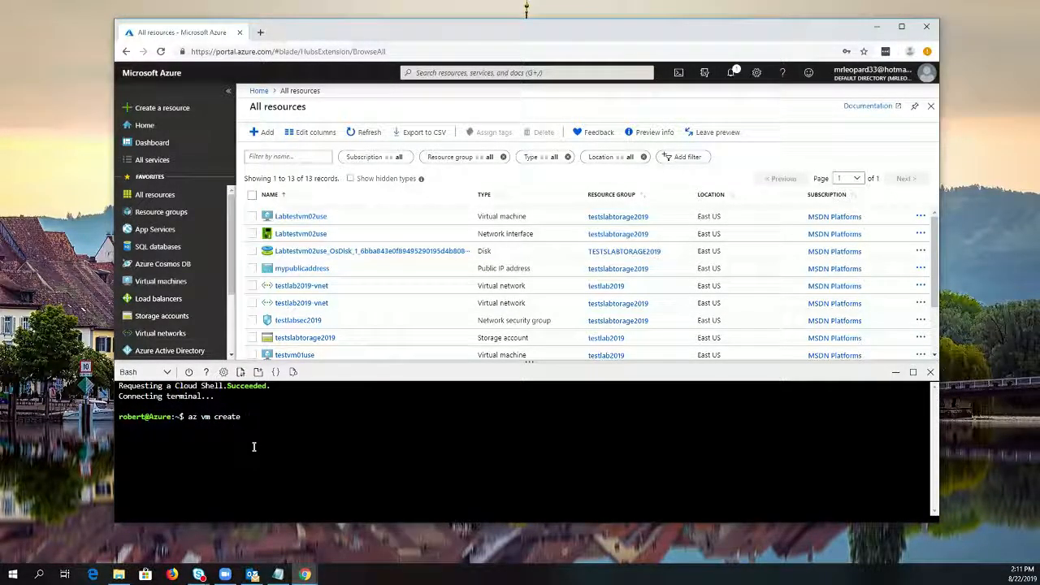
key(BackSpace)
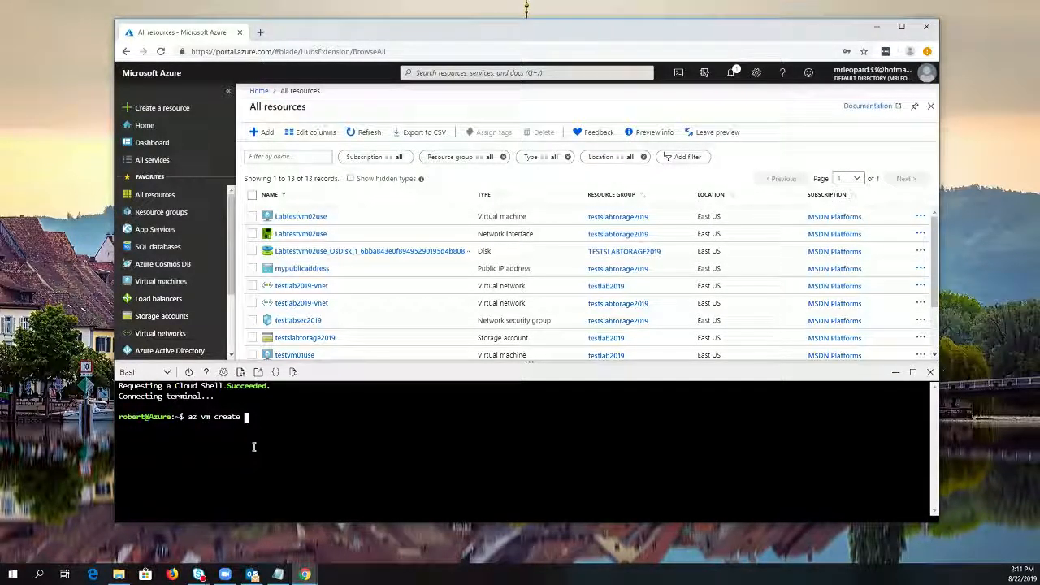
text(\)
key(Return)
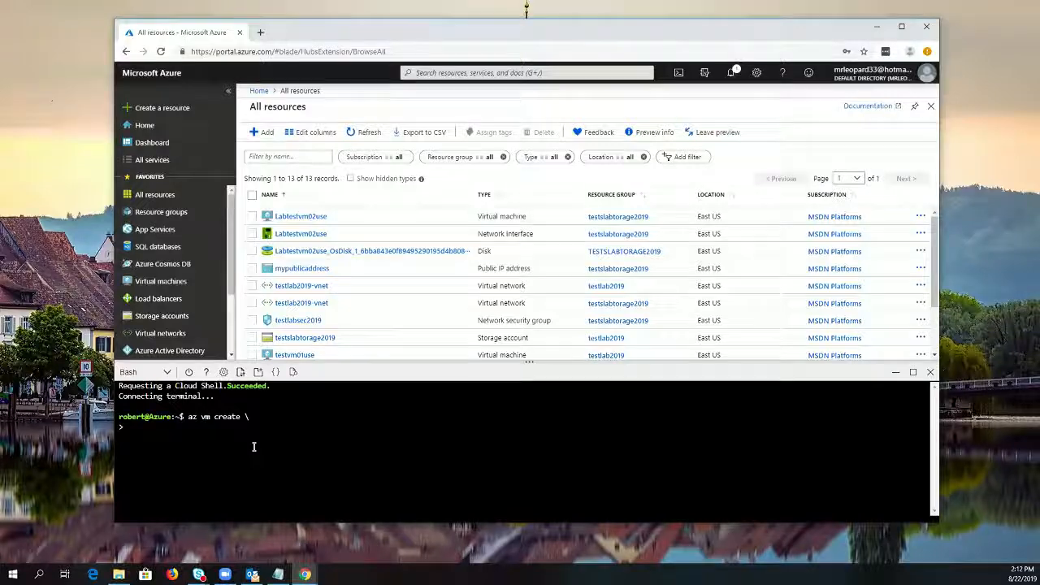
Add the --name parameter with the value testvm02 to the command and continue onto another line
text(--name test)
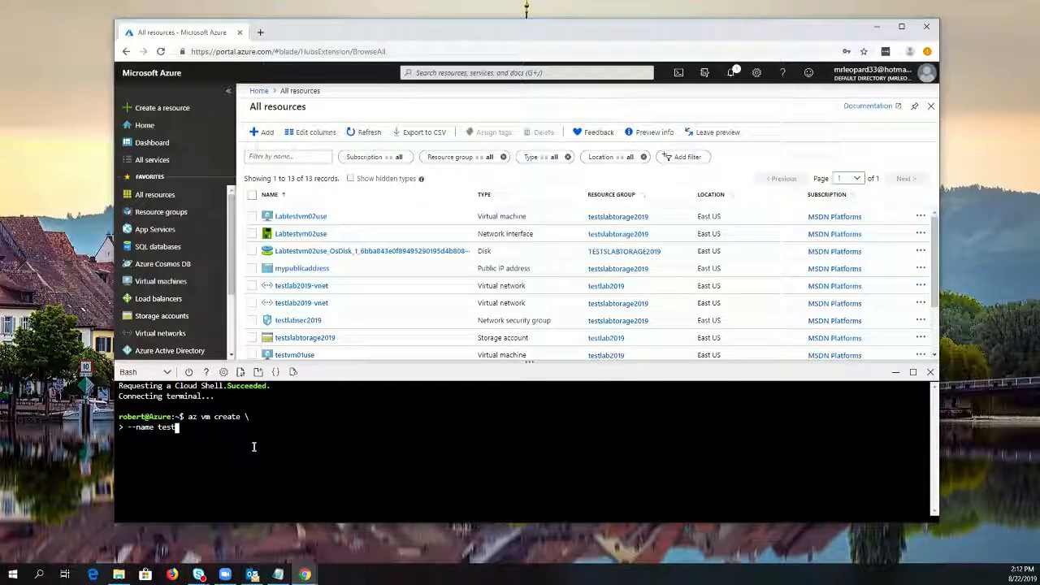
text(vm)
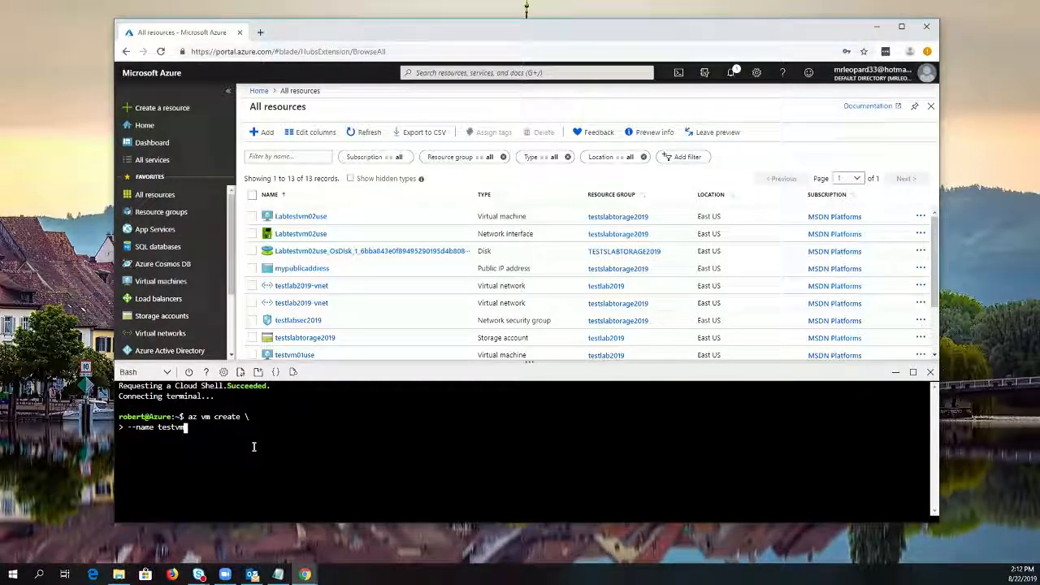
text(02 \)
key(Return)
Add the --resource-group parameter with the value testslabtorage2019 and continue the command onto another line
text(--r)
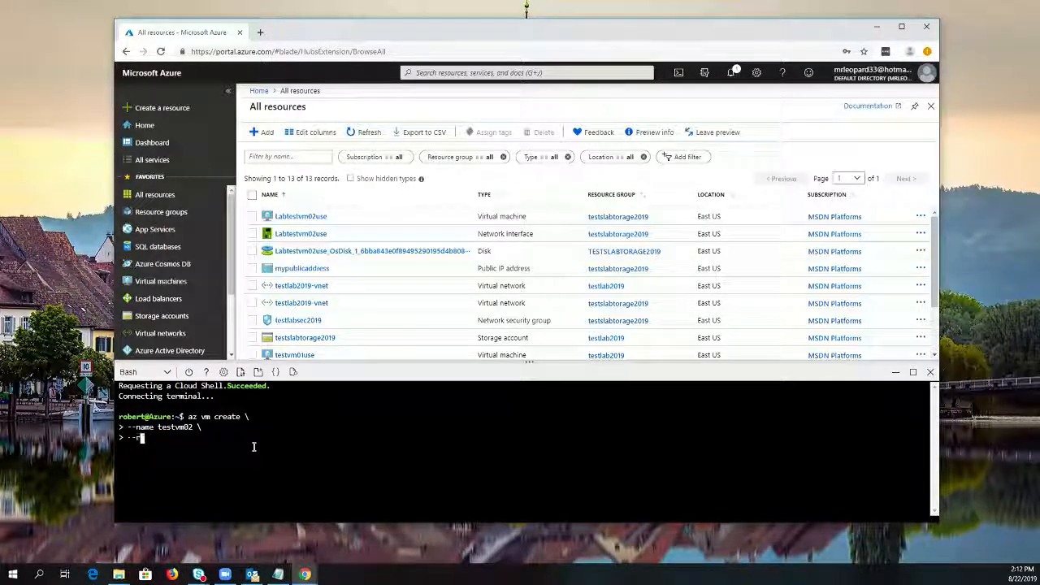
text(esource)
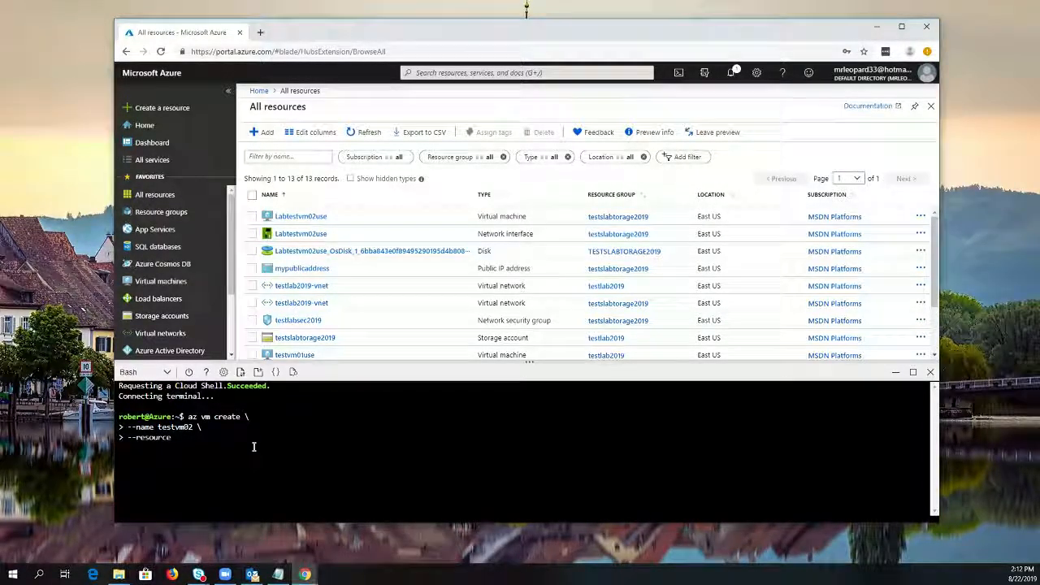
text(-group)
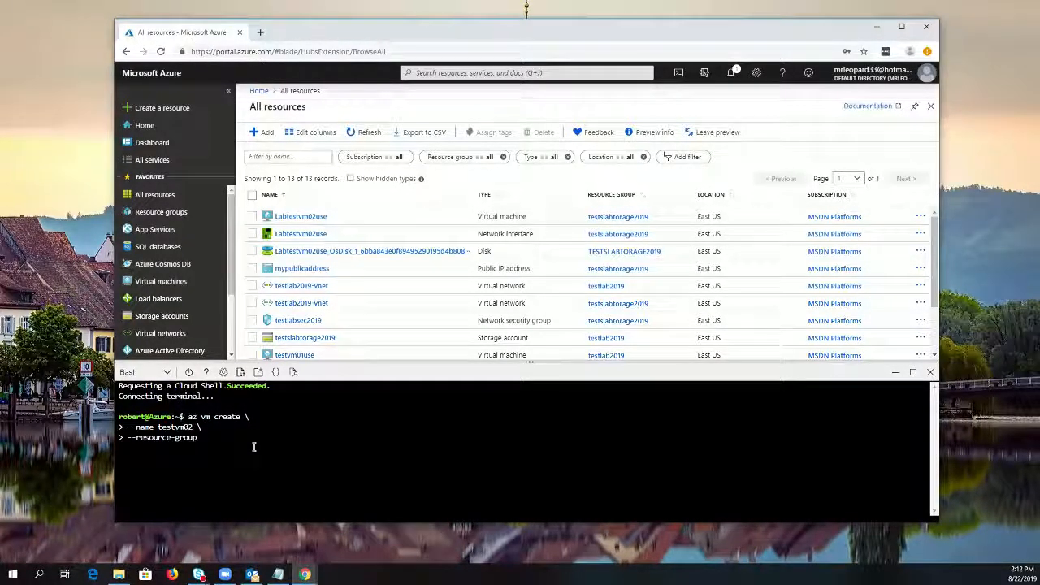
text( test)
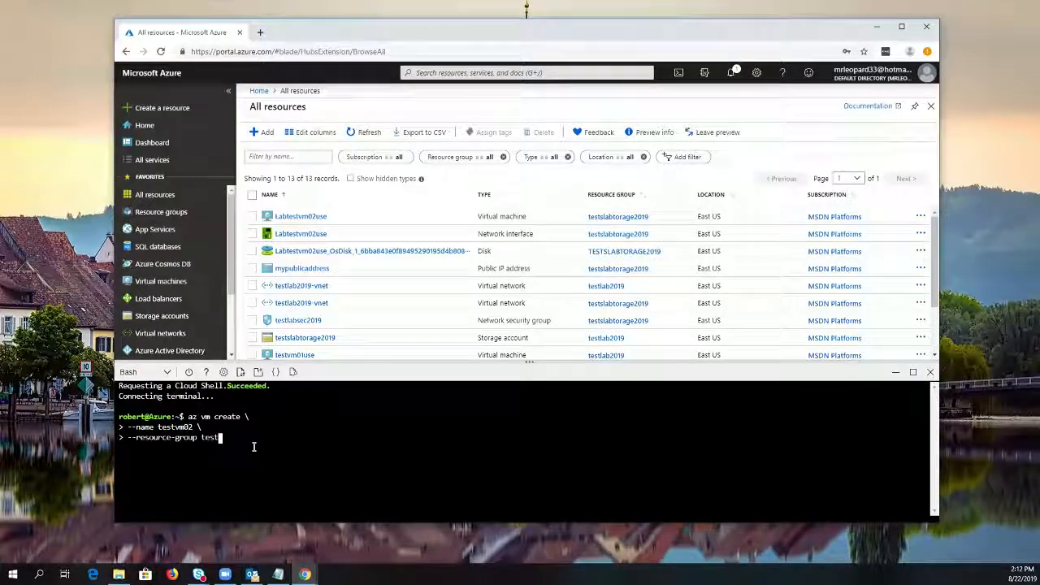
text(slab)
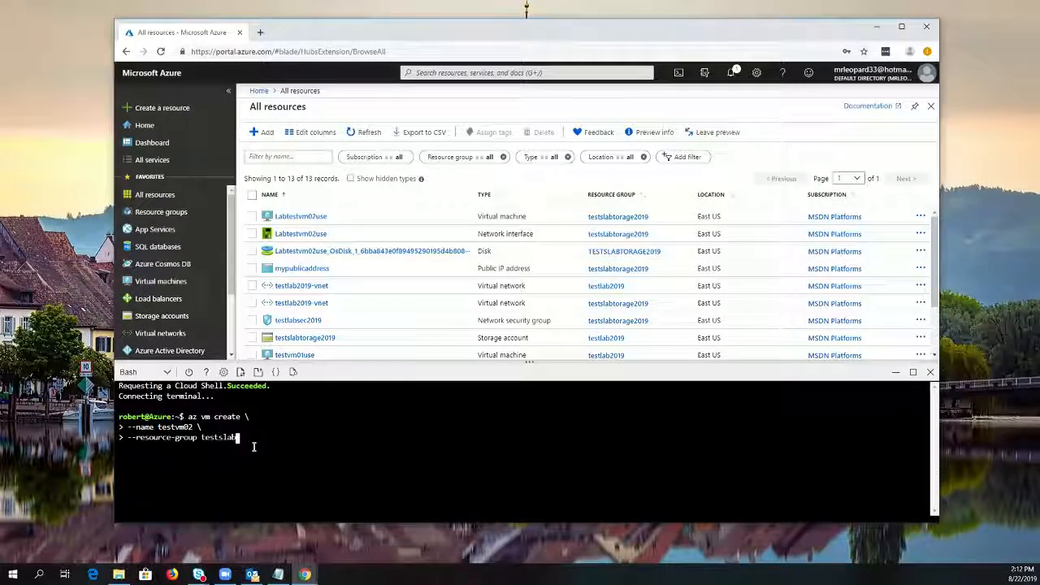
text(torage2019)
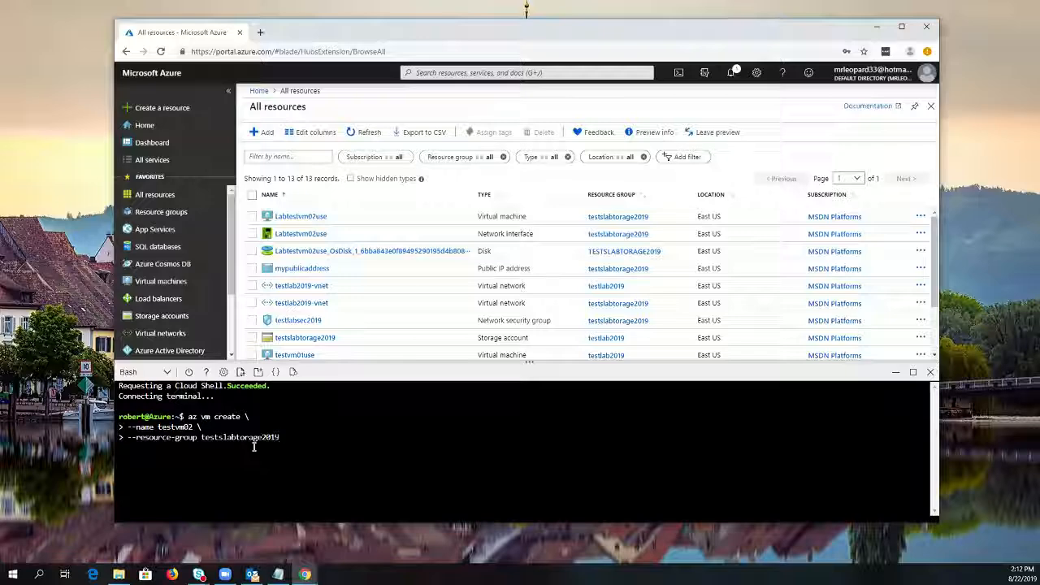
text( \)
key(Return)
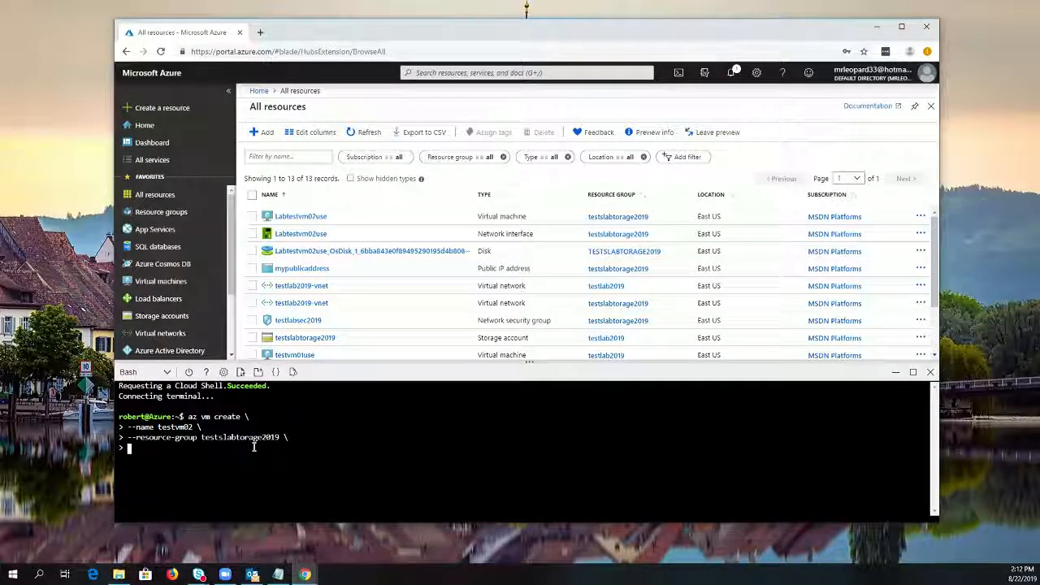
Add the --public-ip-address parameter with an empty string "" so the VM gets no public IP, and continue the command
text(--public-ip-address "")
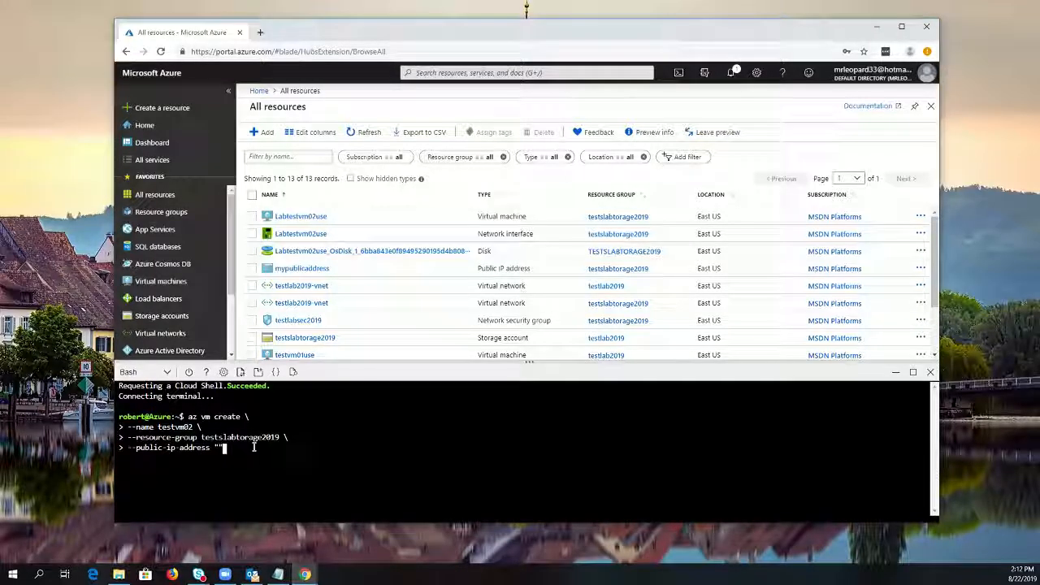
text( \)
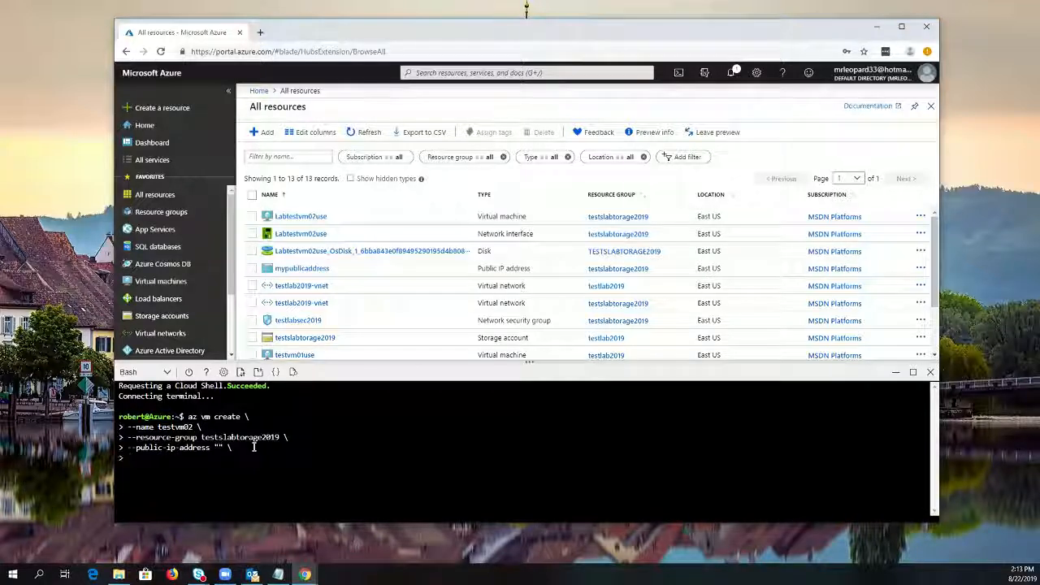
Add the --image parameter with the value Win2012R2Datacenter as the last line of the command
text(--image)
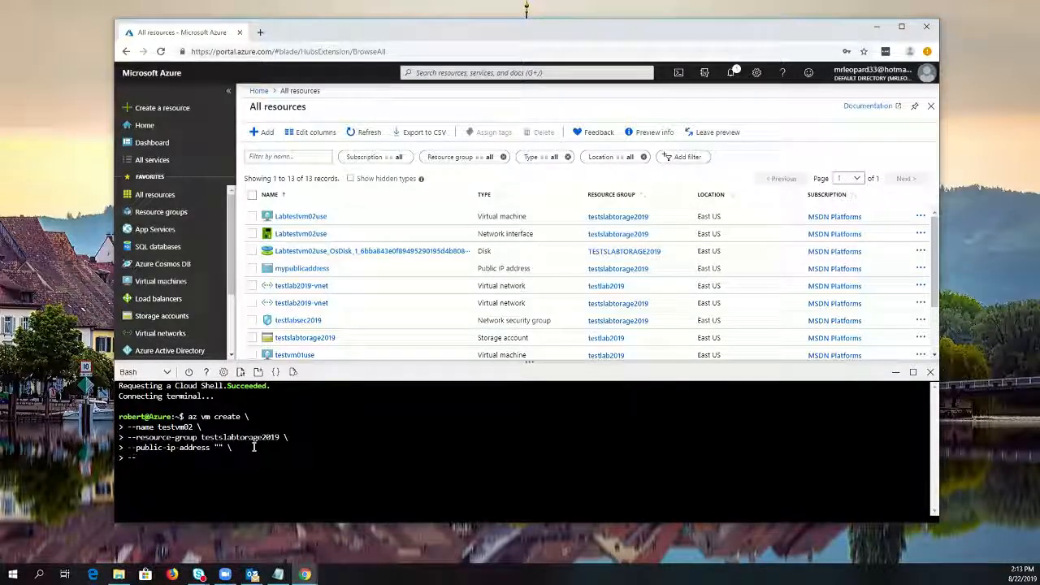
text( Wind)
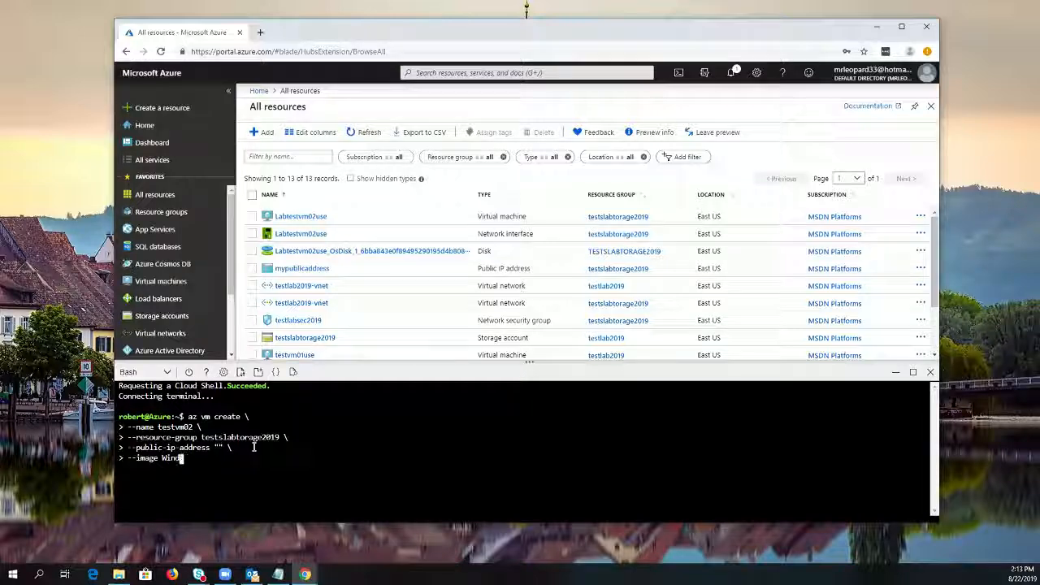
key(BackSpace)
text(2012R)
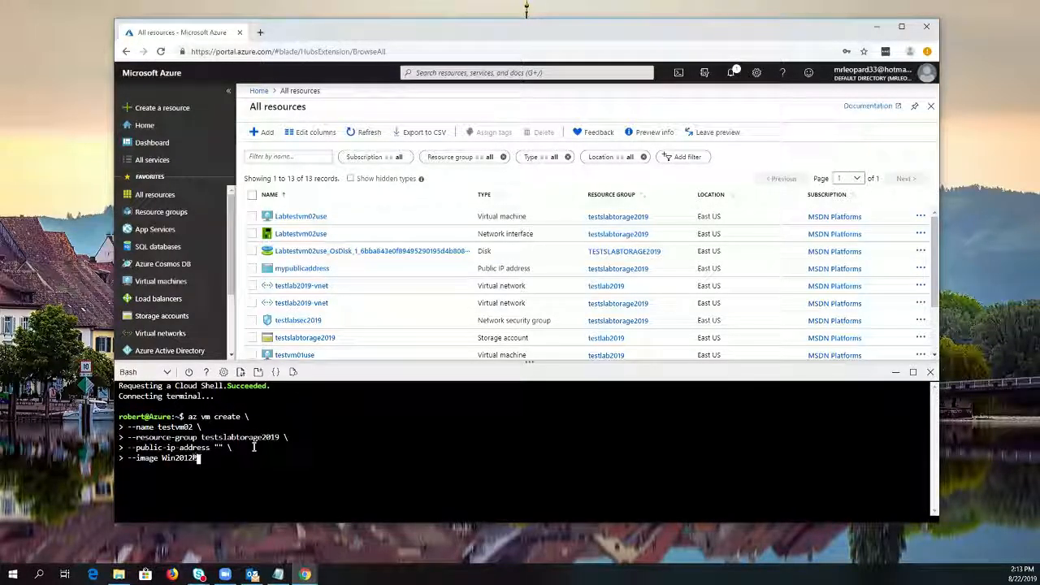
text(2Data)
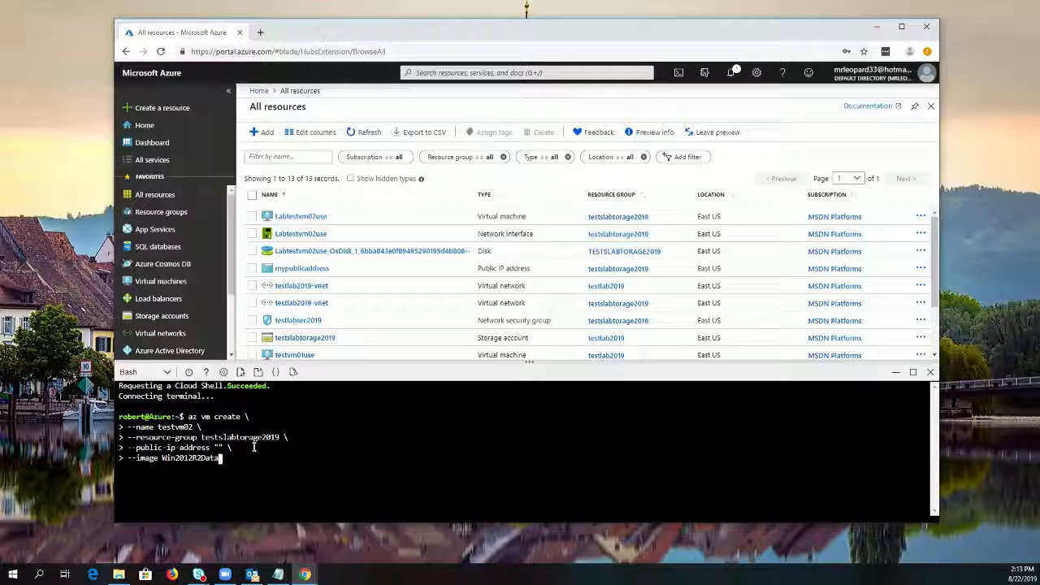
text(center)
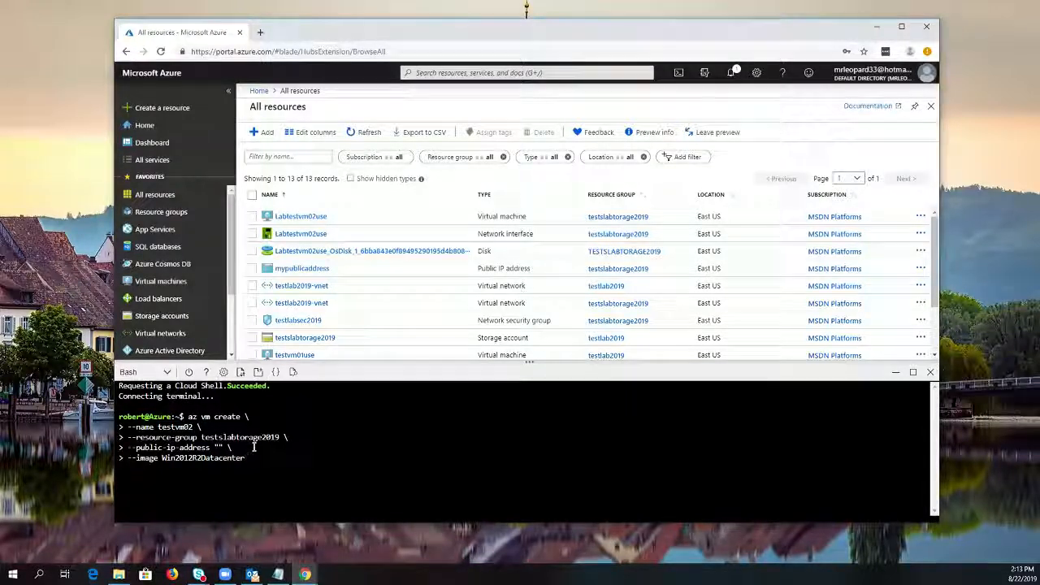
Try to run the az vm create command for testvm02, entering and confirming the admin password
key(Return)
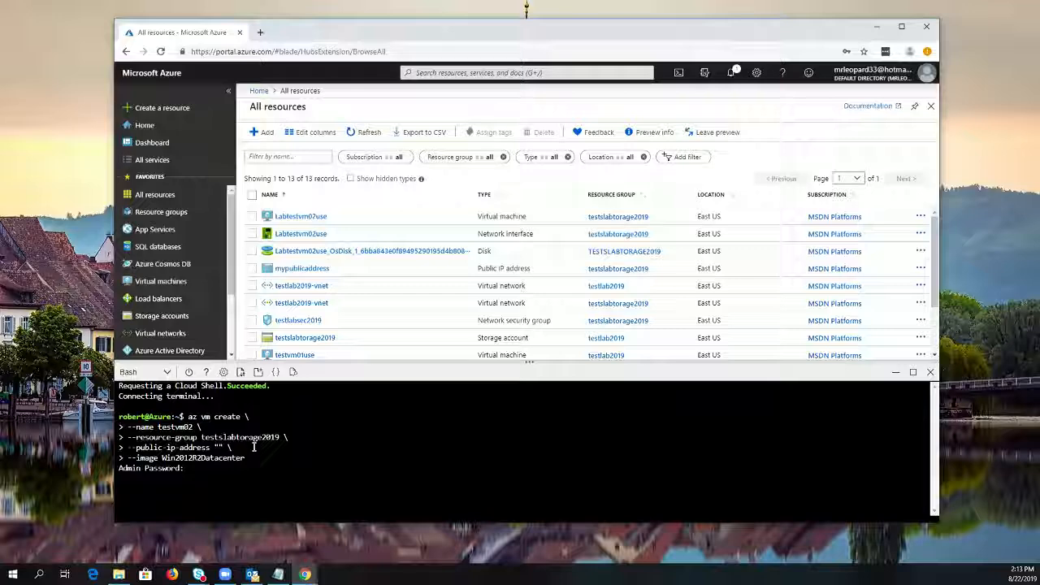
key(Return)
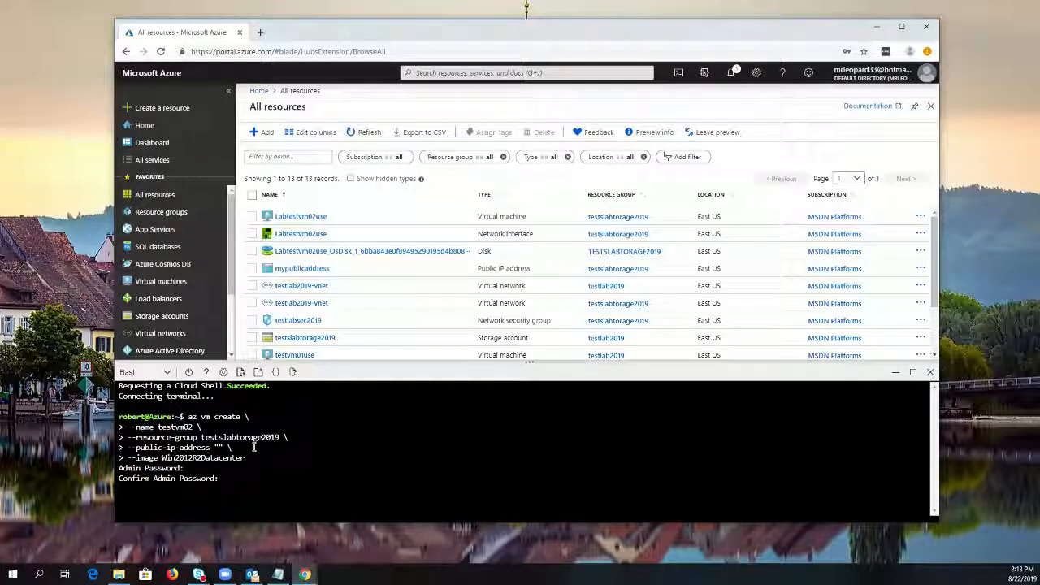
key(Return)
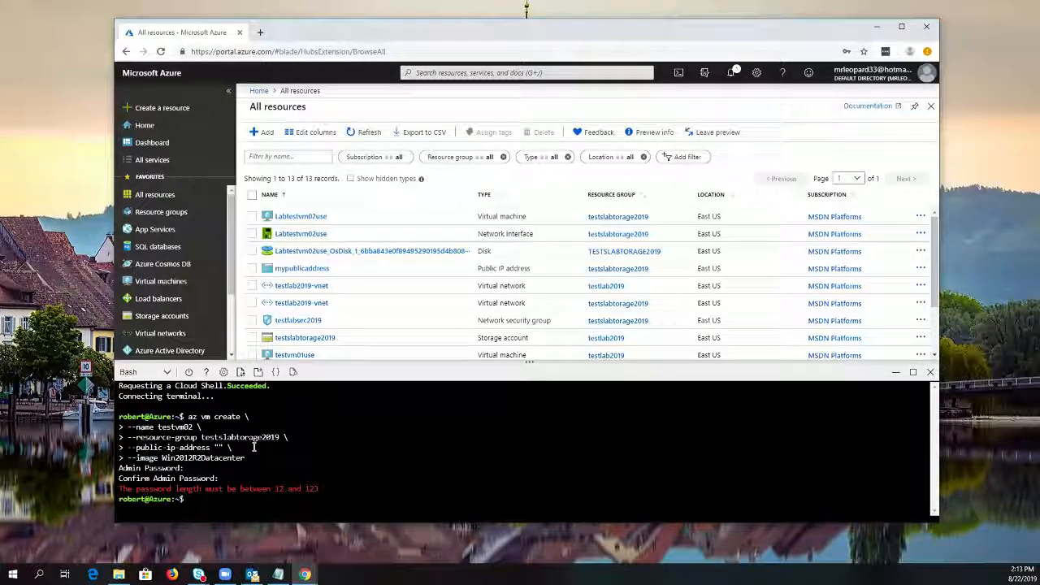
text(Pas)
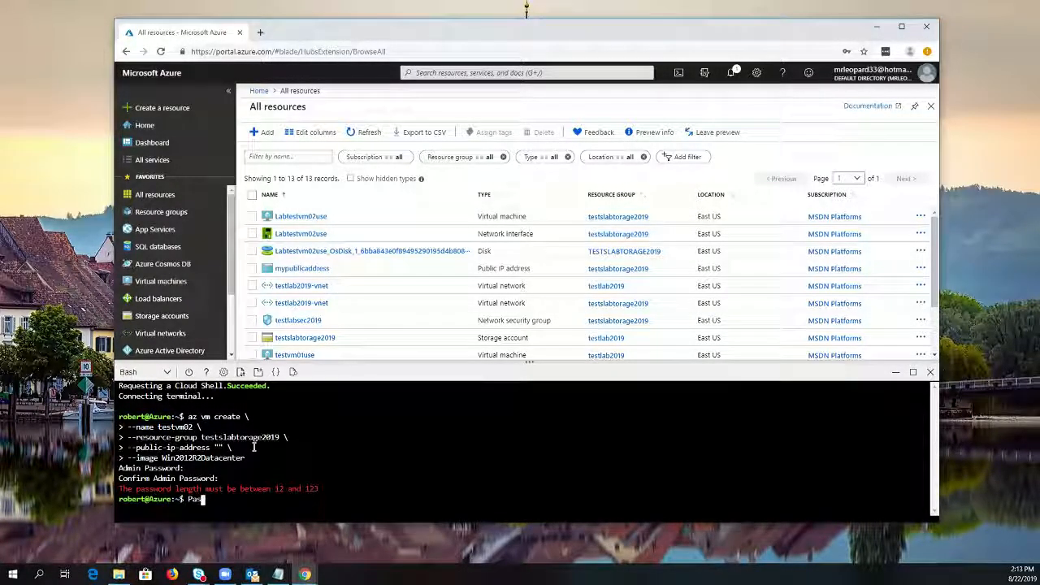
text(sword01!)
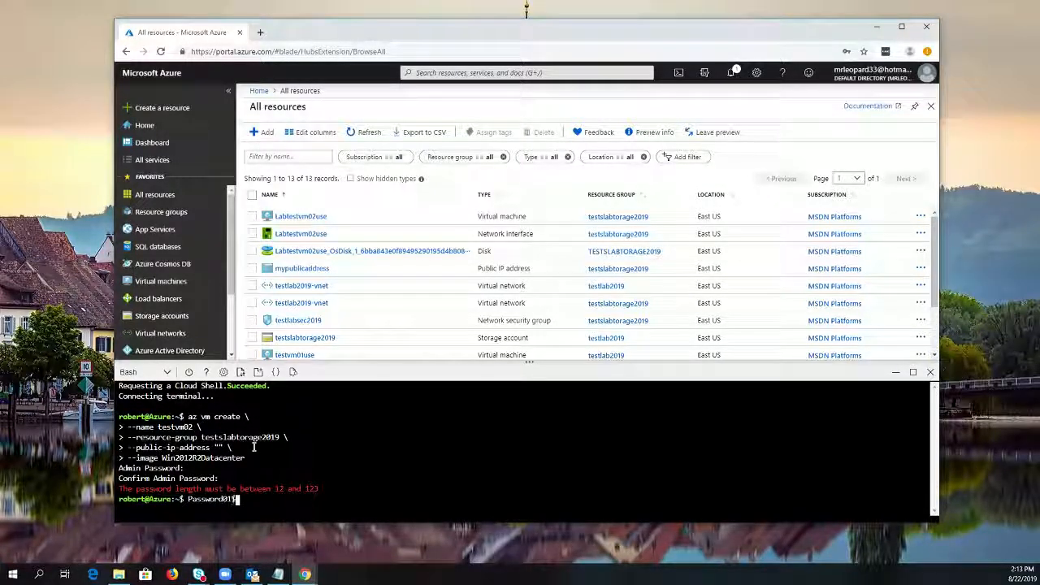
key(BackSpace)
key(BackSpace)
key(BackSpace)
key(BackSpace)
key(BackSpace)
key(BackSpace)
key(BackSpace)
key(BackSpace)
key(BackSpace)
key(BackSpace)
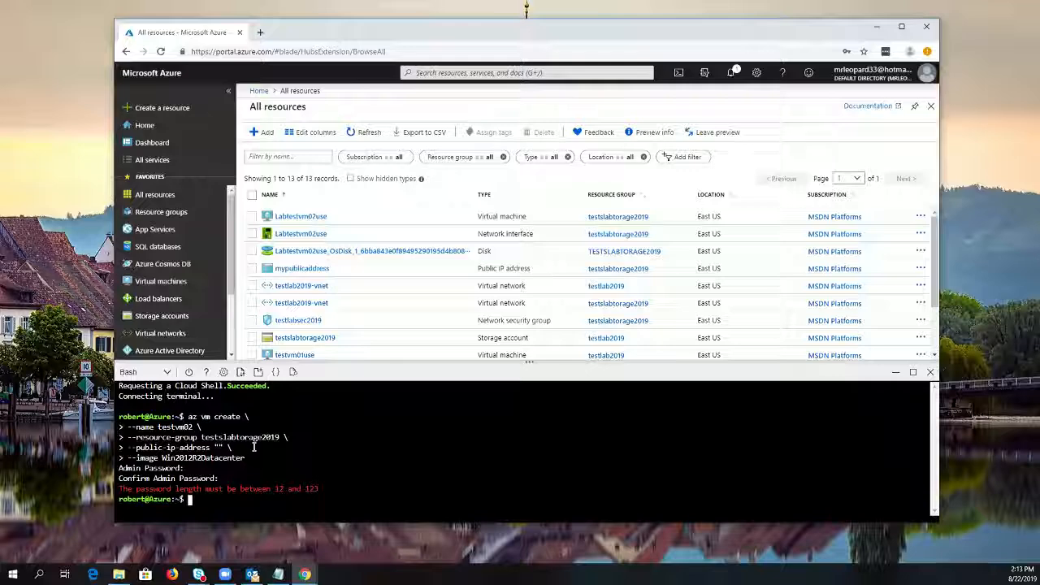
Run the same az vm create command for testvm02 again, and enter and confirm a compliant admin password
key(Up)
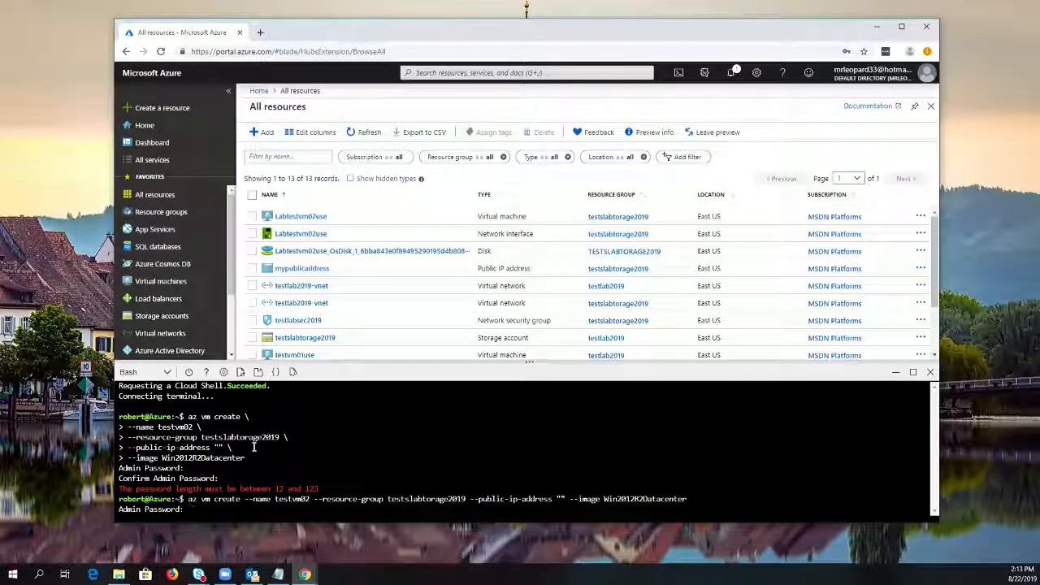
key(Return)
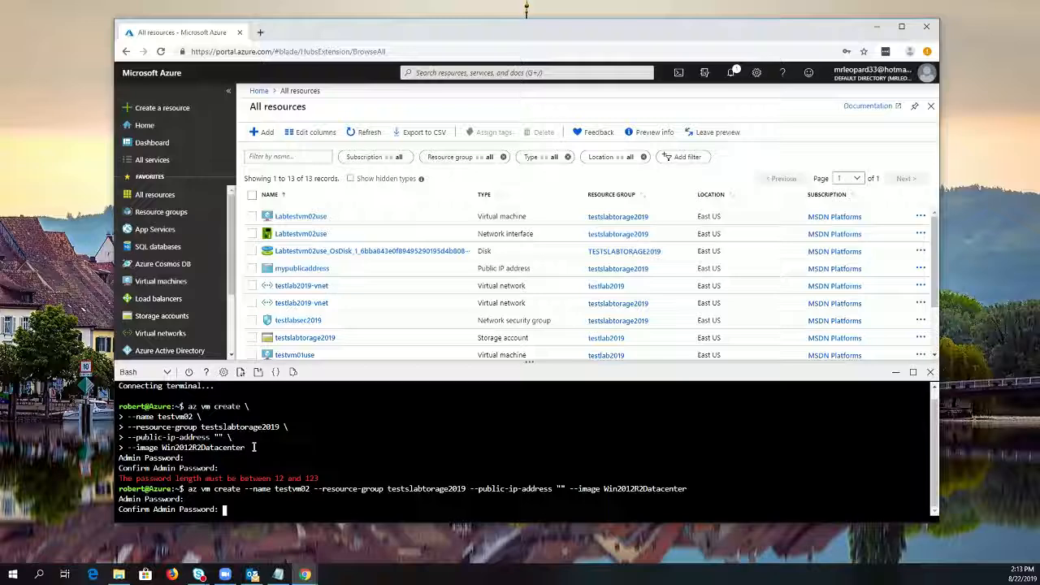
key(Return)
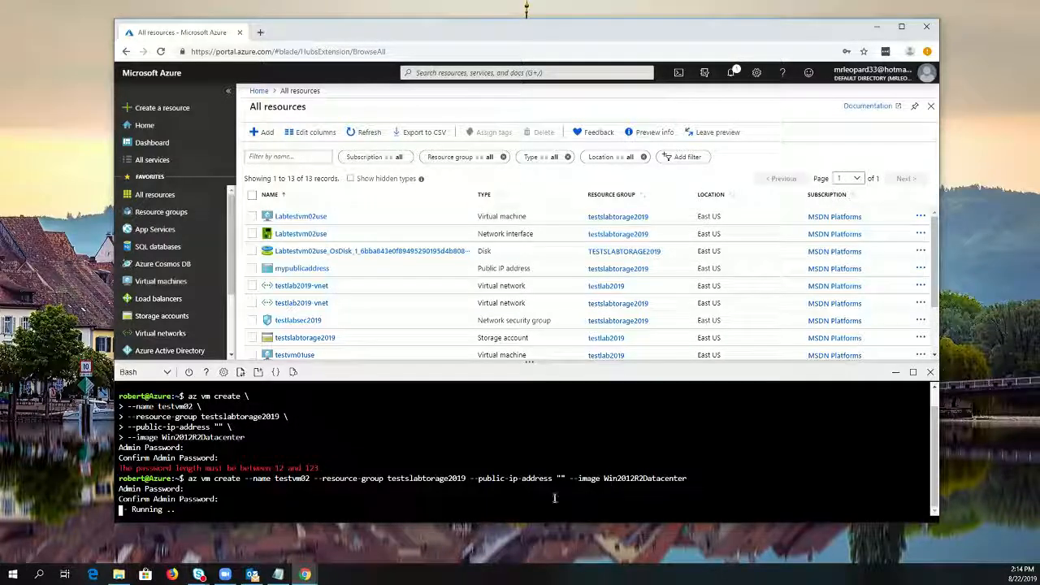
Refresh the All resources list to look for the testvm02 resources, and check the portal notifications
click(363, 131)
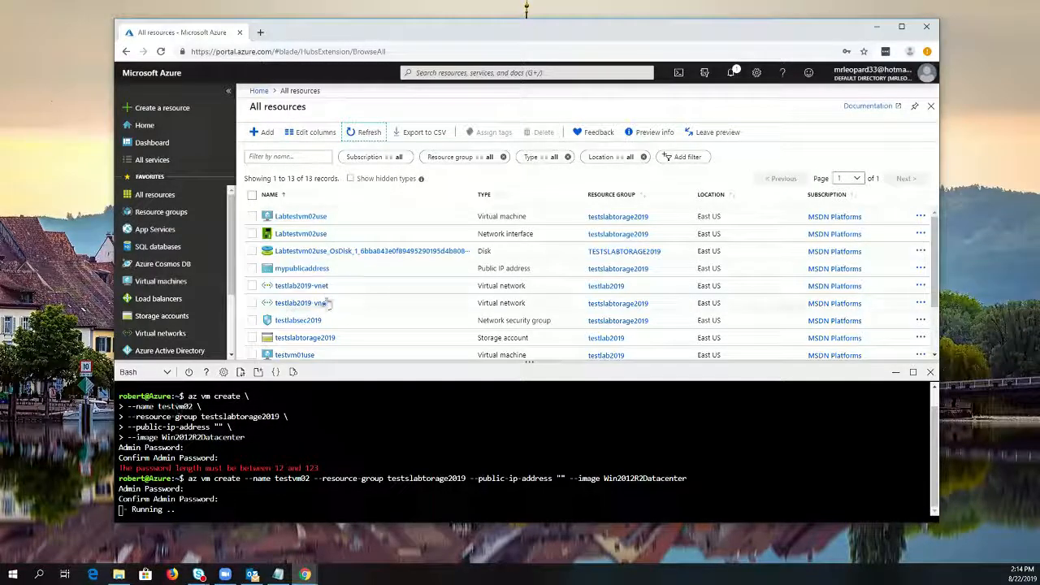
scroll(358, 260, down, 3)
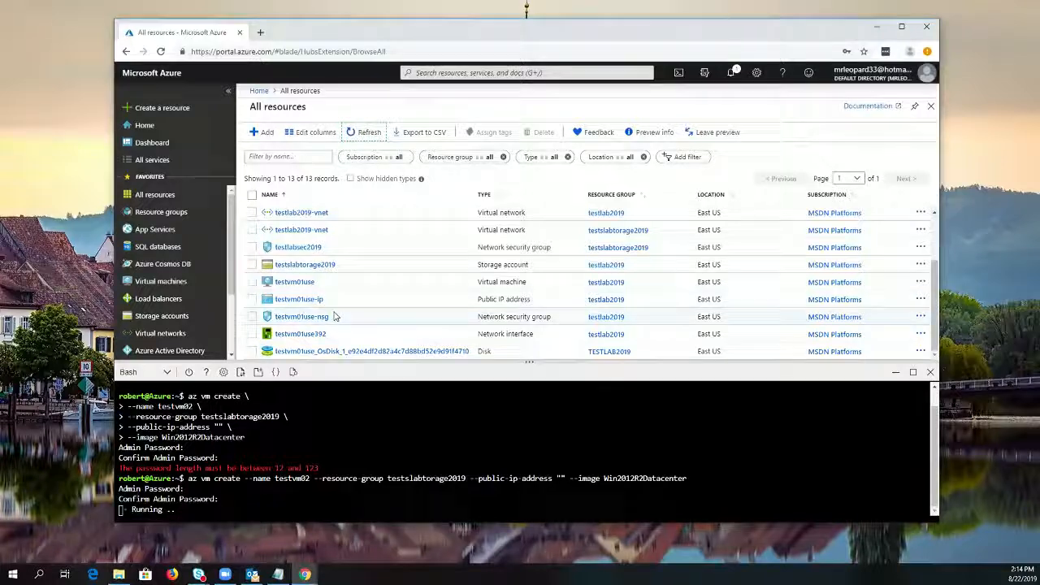
scroll(333, 316, up, 3)
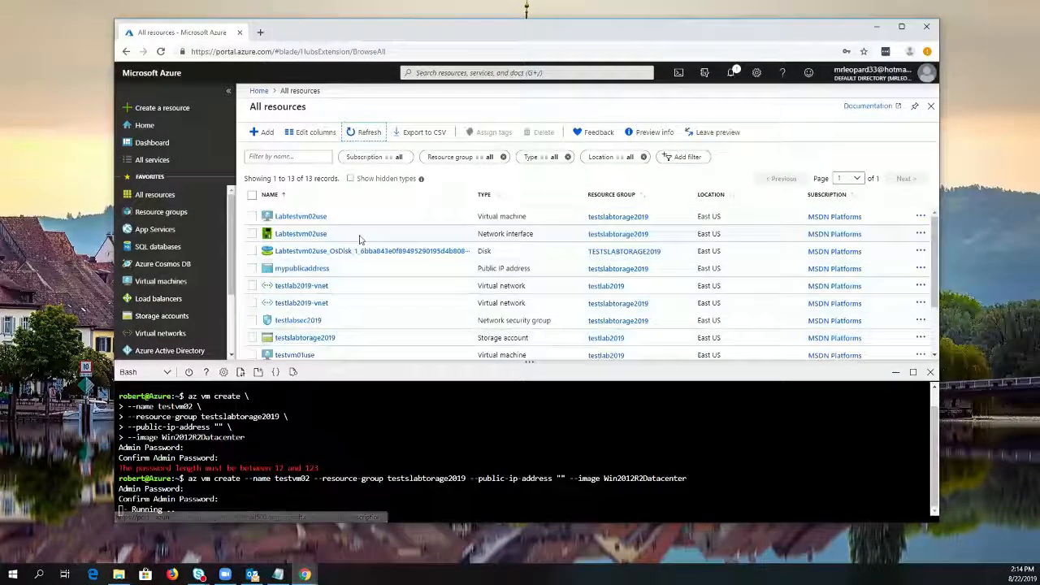
click(357, 134)
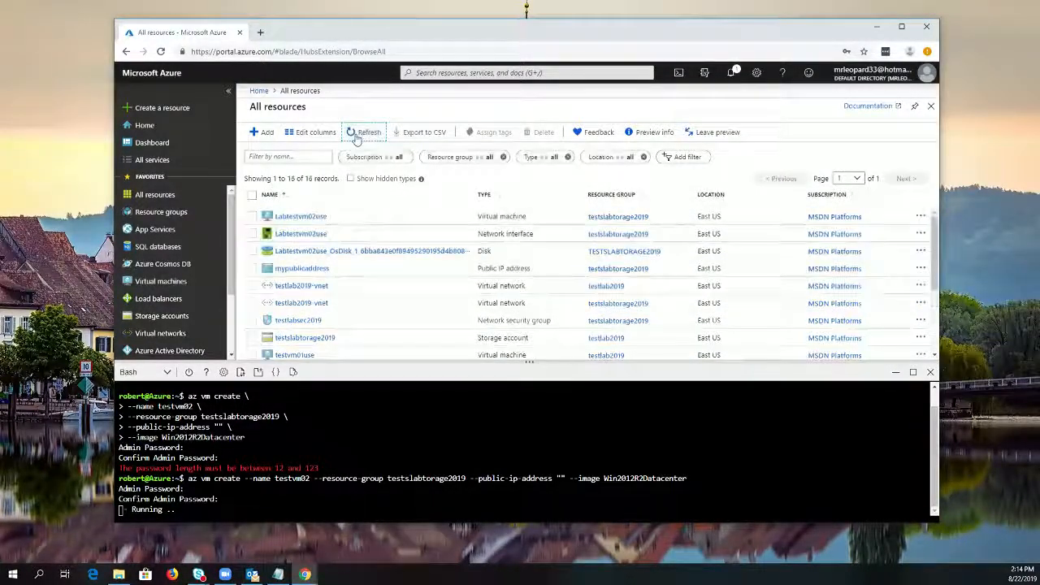
click(731, 73)
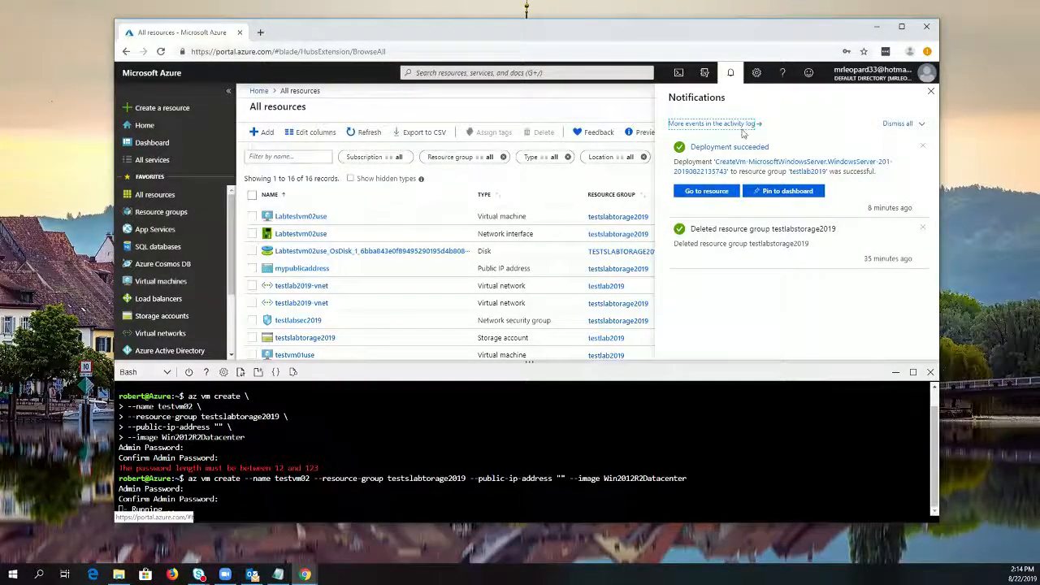
click(731, 72)
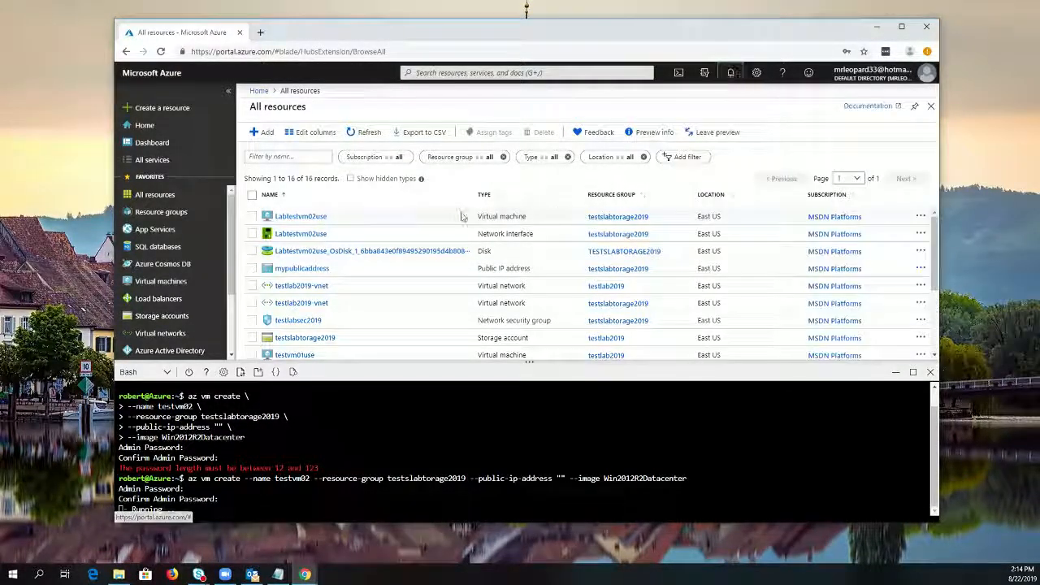
Refresh and reopen the All resources list by way of the dashboard, and look through it for the testvm02 resources
click(376, 136)
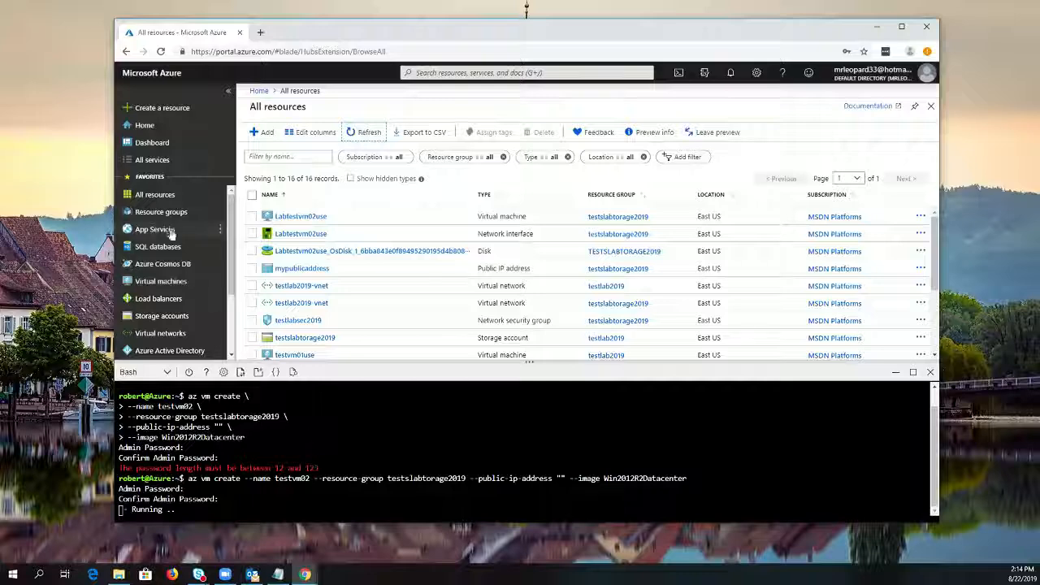
click(159, 199)
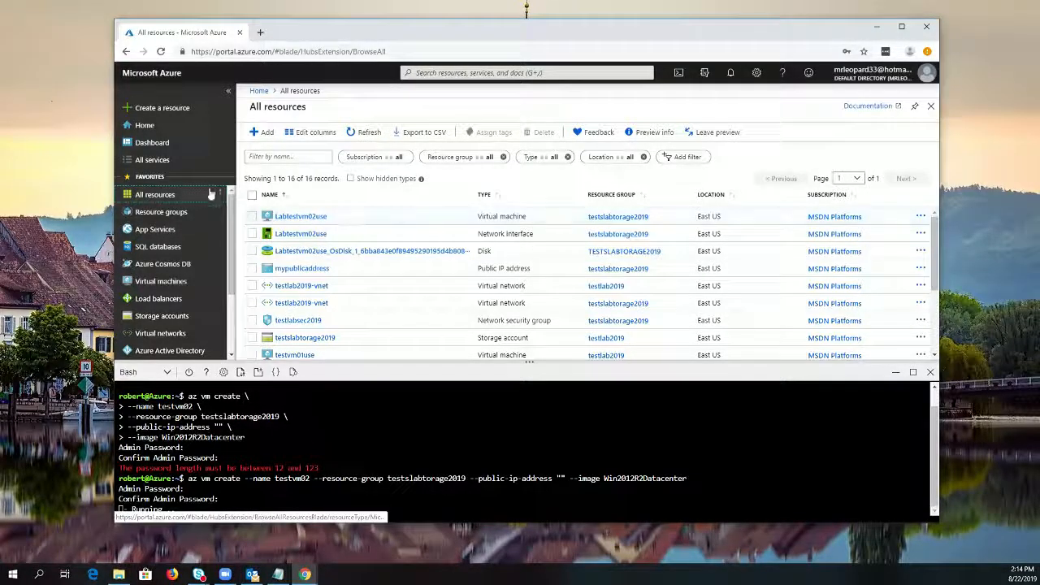
click(155, 144)
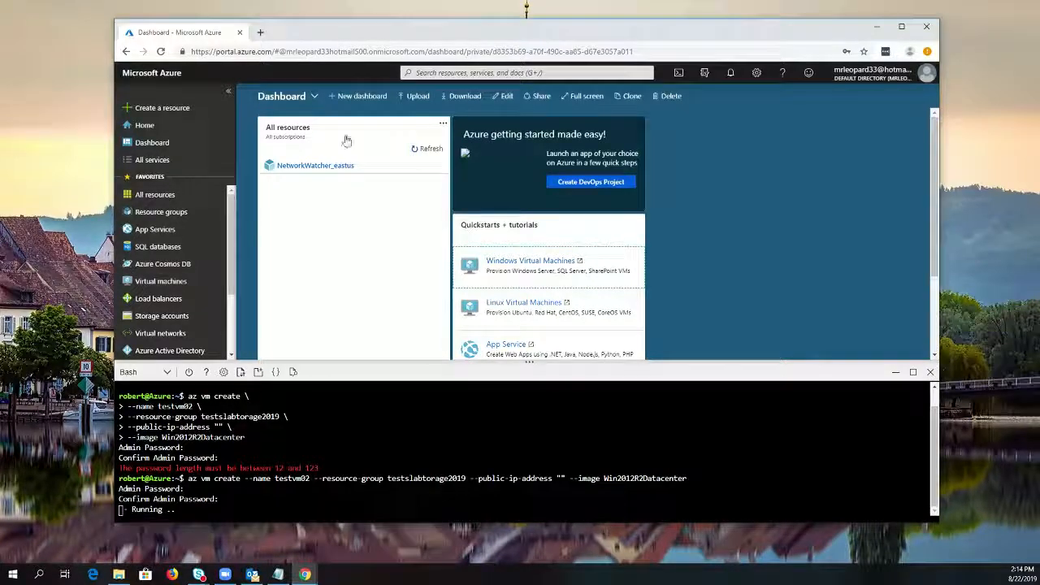
click(431, 159)
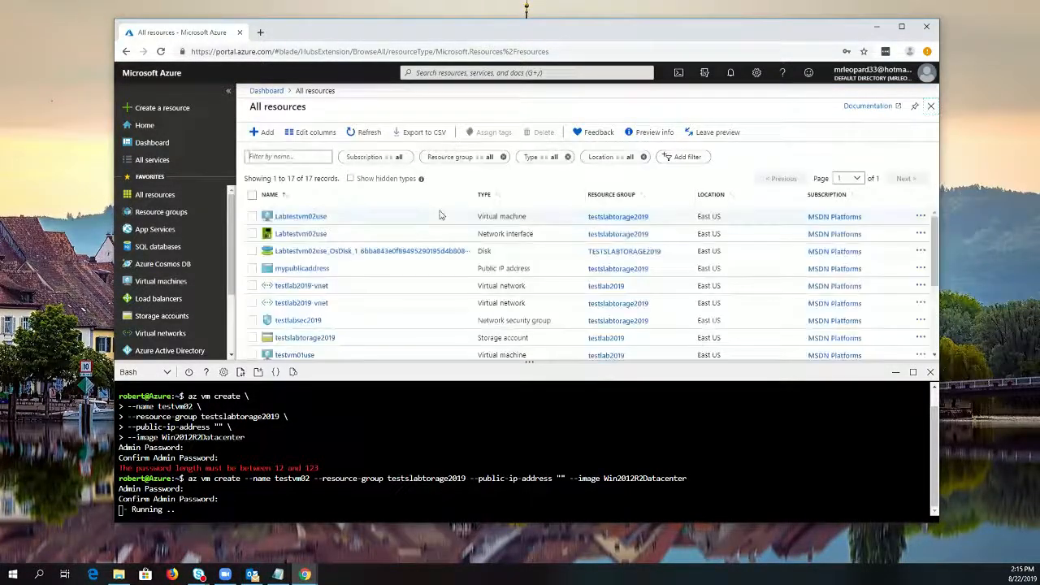
scroll(401, 277, down, 2)
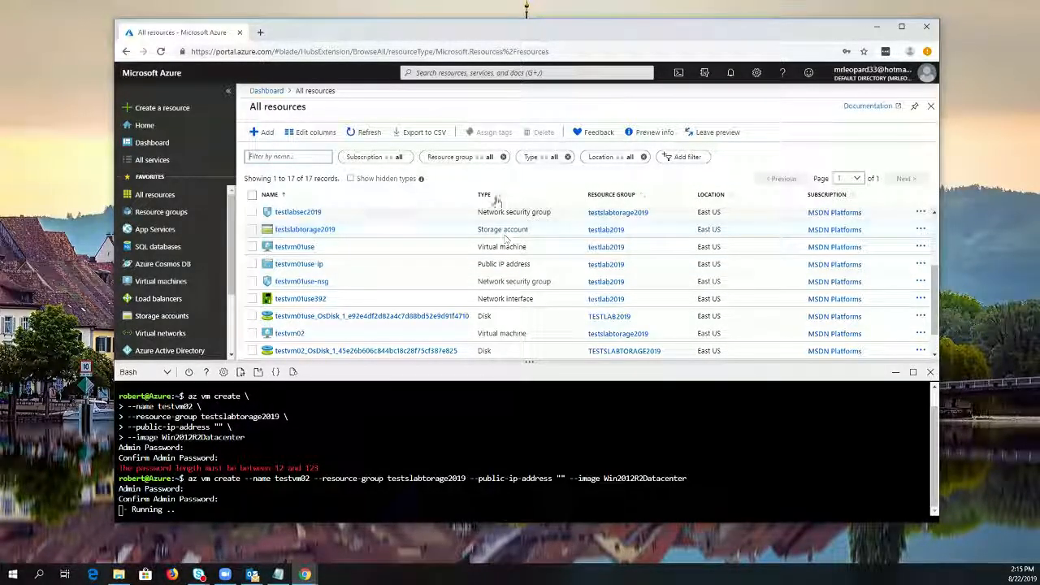
scroll(404, 303, up, 3)
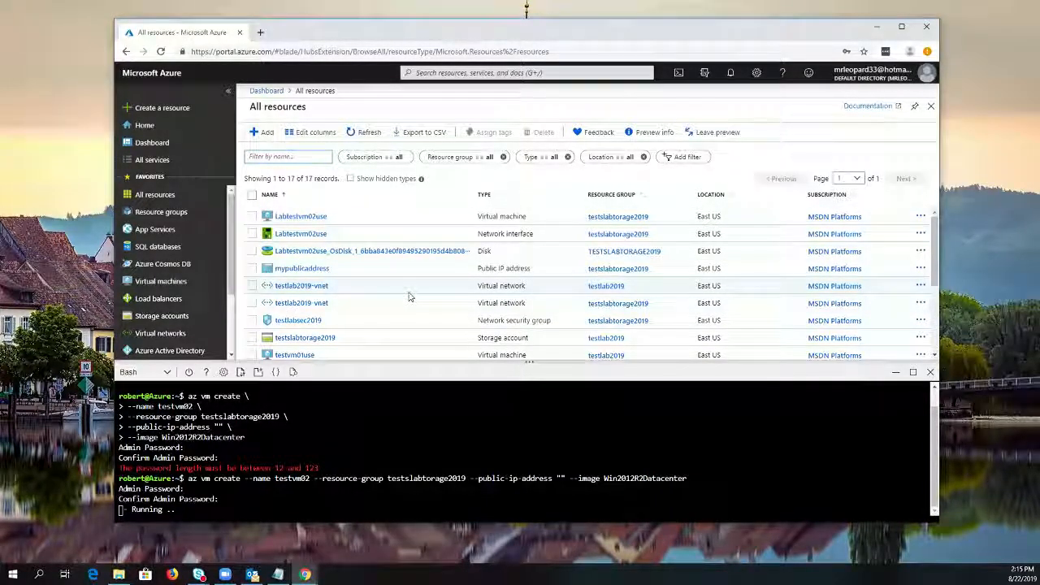
Open the Labtestvm02use virtual machine and review its overview details and monitoring charts
click(301, 217)
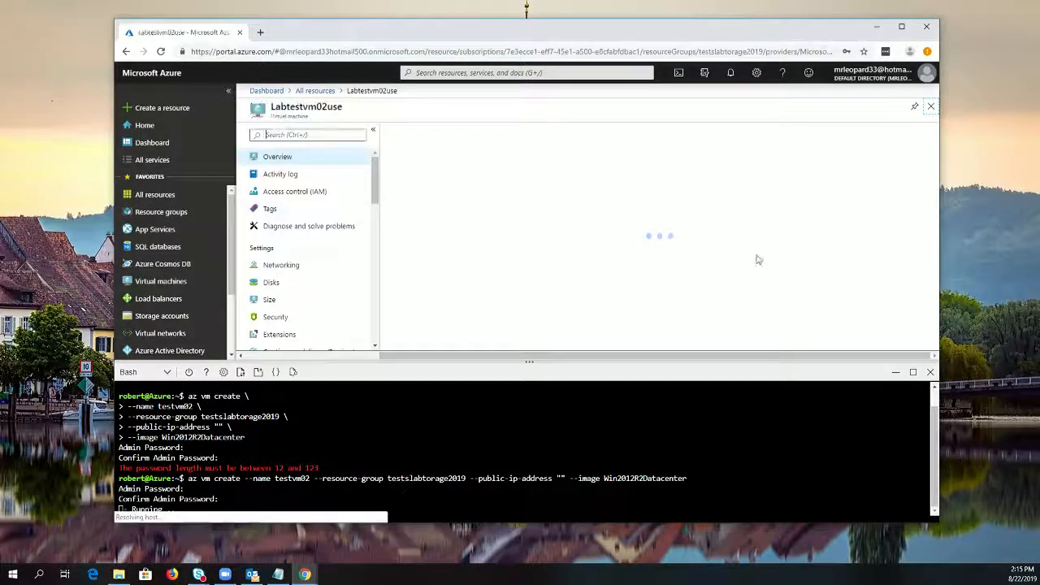
scroll(780, 307, down, 5)
scroll(772, 303, down, 3)
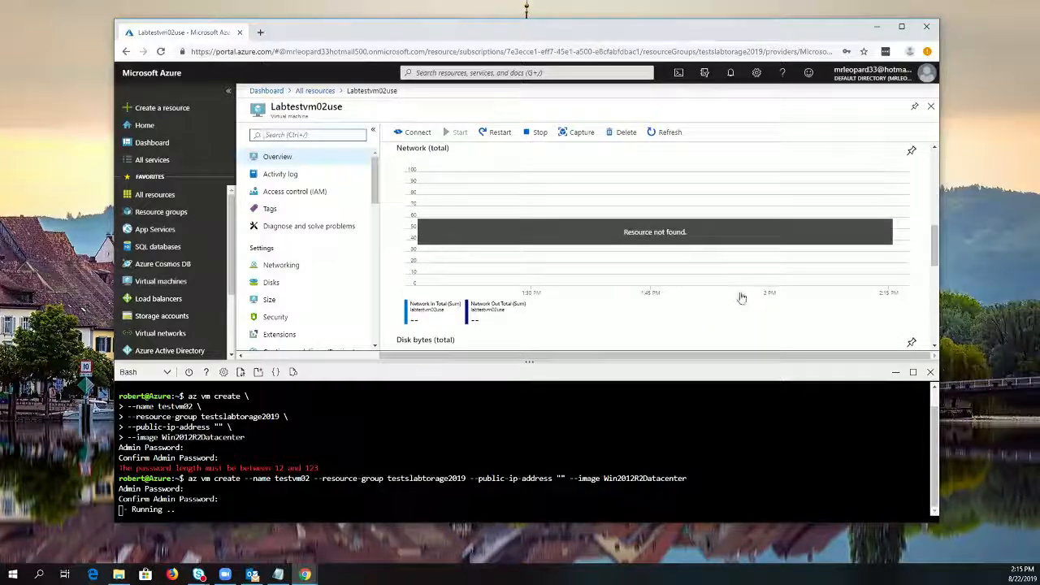
scroll(741, 297, up, 5)
scroll(731, 294, up, 1)
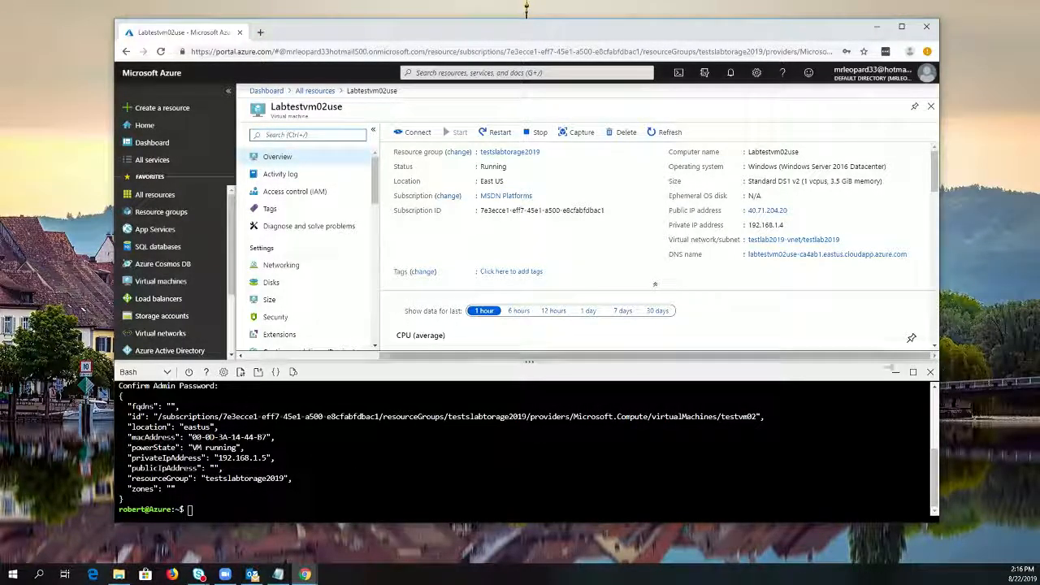
Close Cloud Shell and delete every resource in the All resources list, confirming the deletion with yes
click(930, 374)
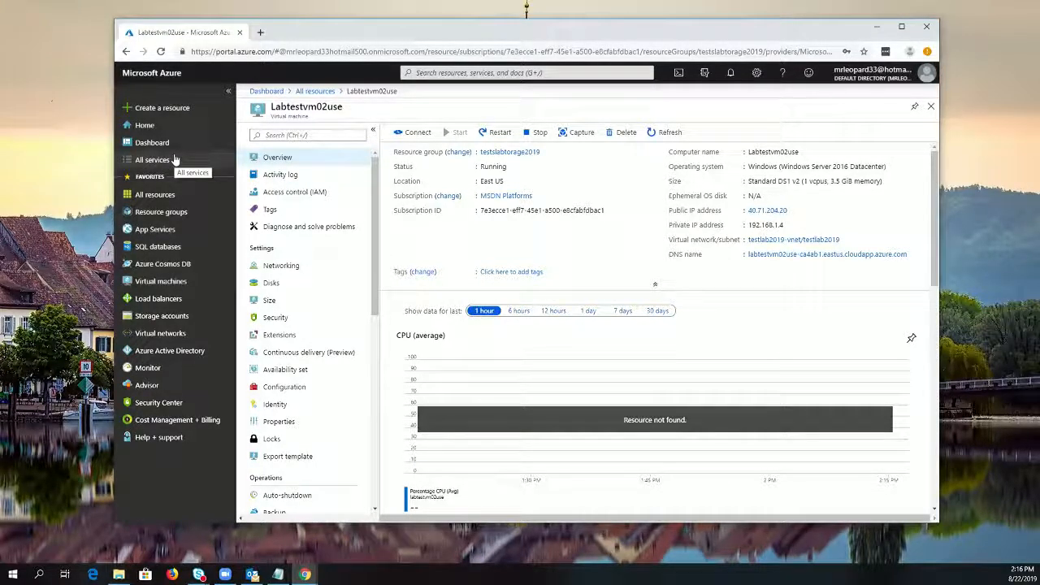
click(159, 196)
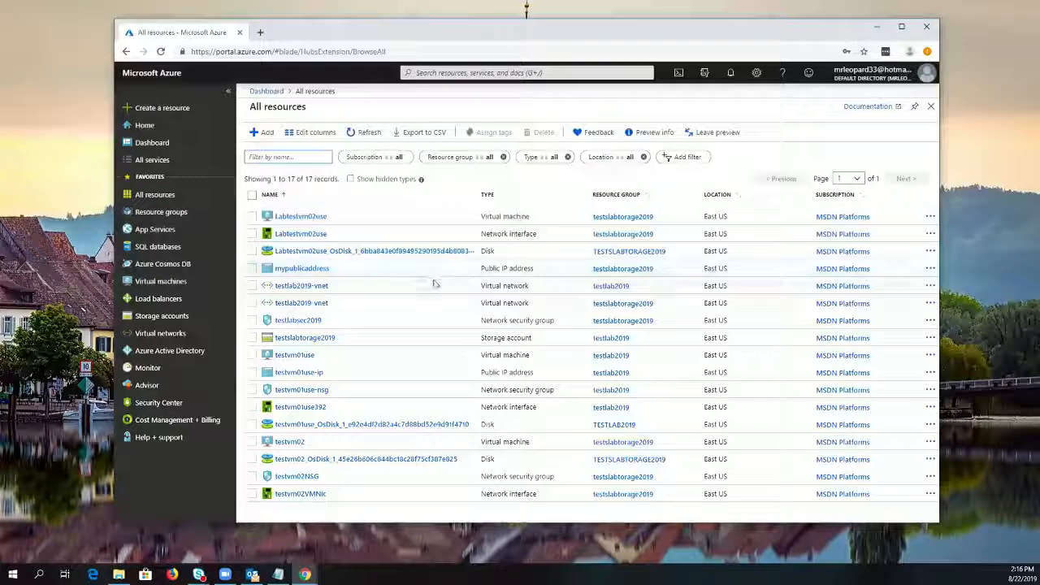
click(252, 194)
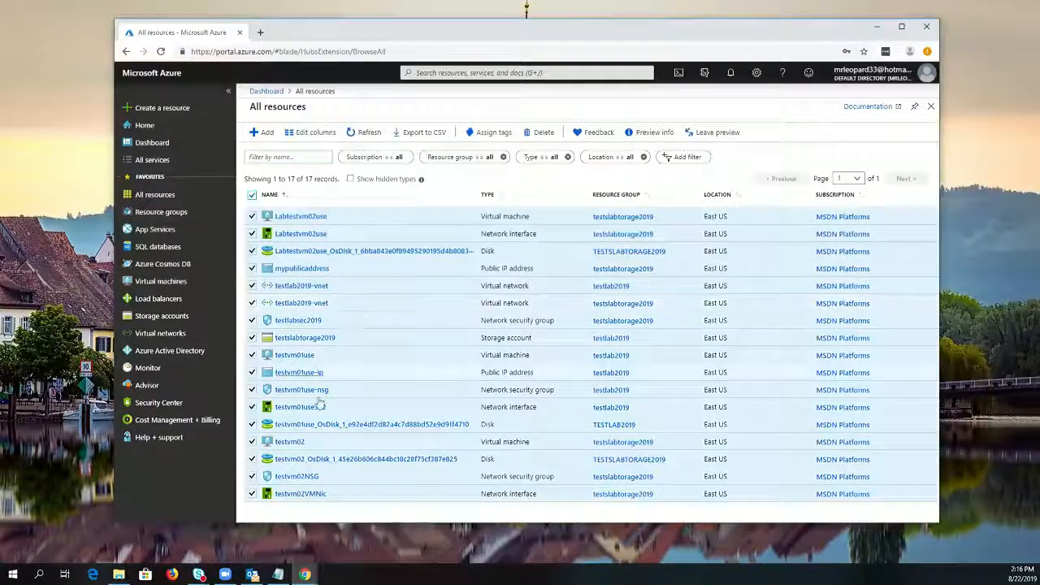
click(540, 133)
click(782, 236)
text(yes)
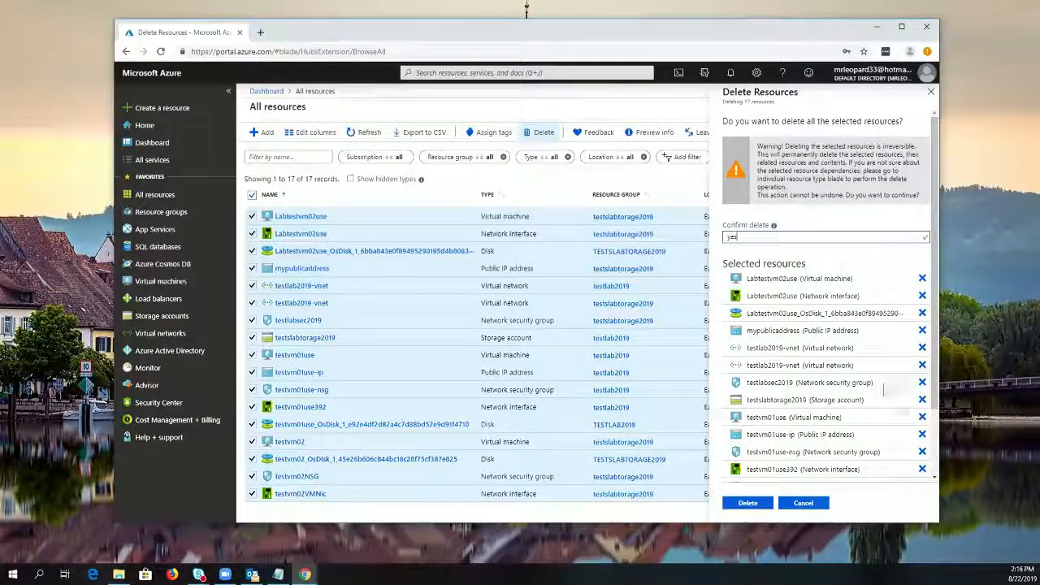
click(746, 504)
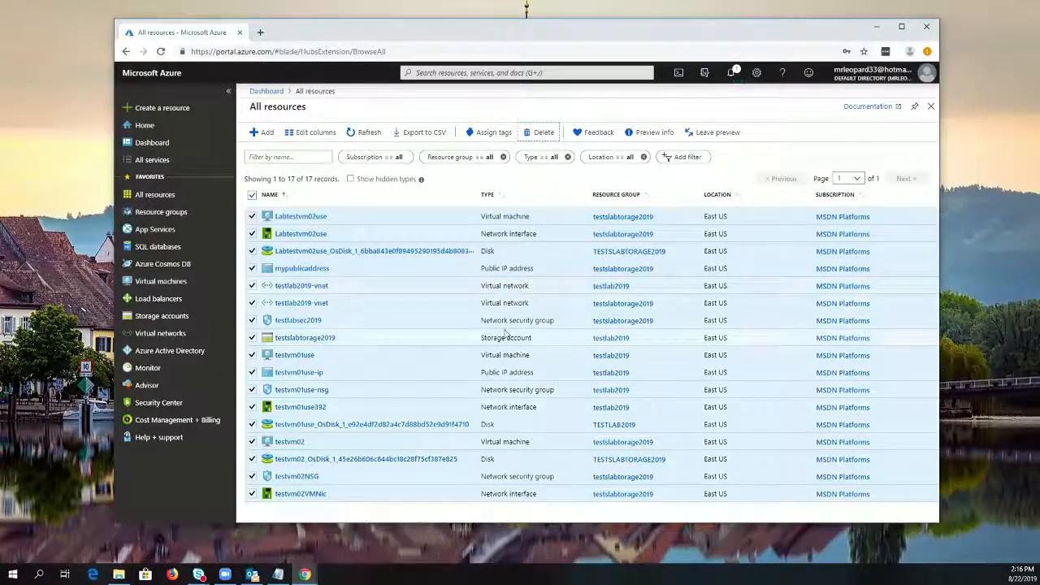
Check the progress of the bulk deletion by refreshing the resource list and viewing the portal notifications
click(369, 134)
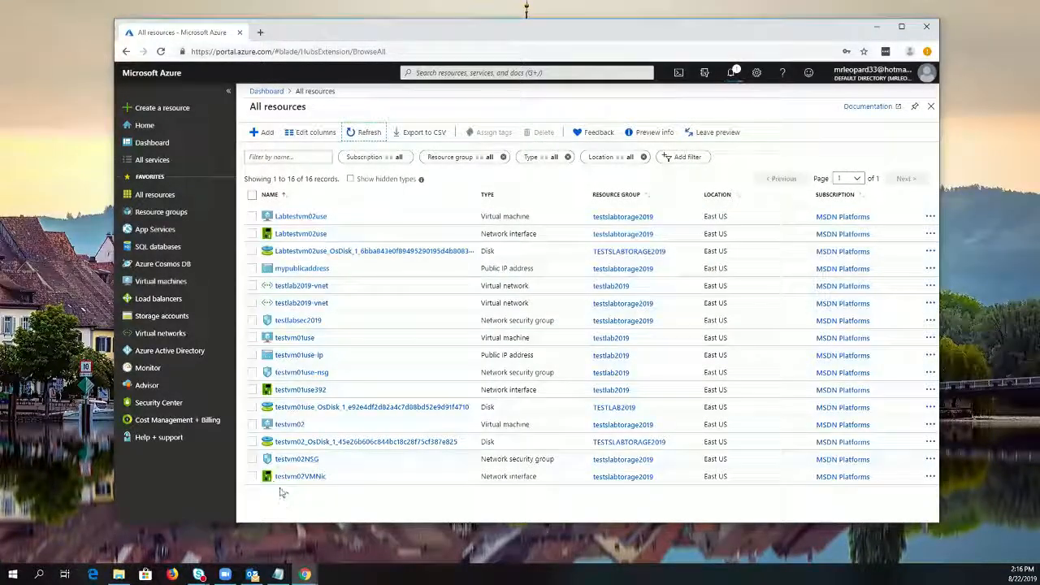
click(731, 73)
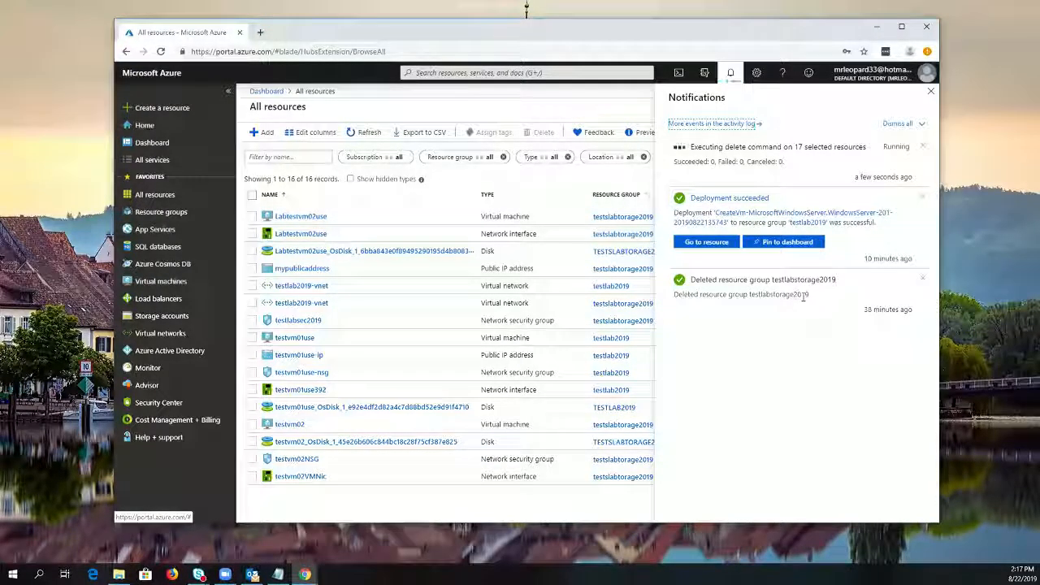
click(731, 75)
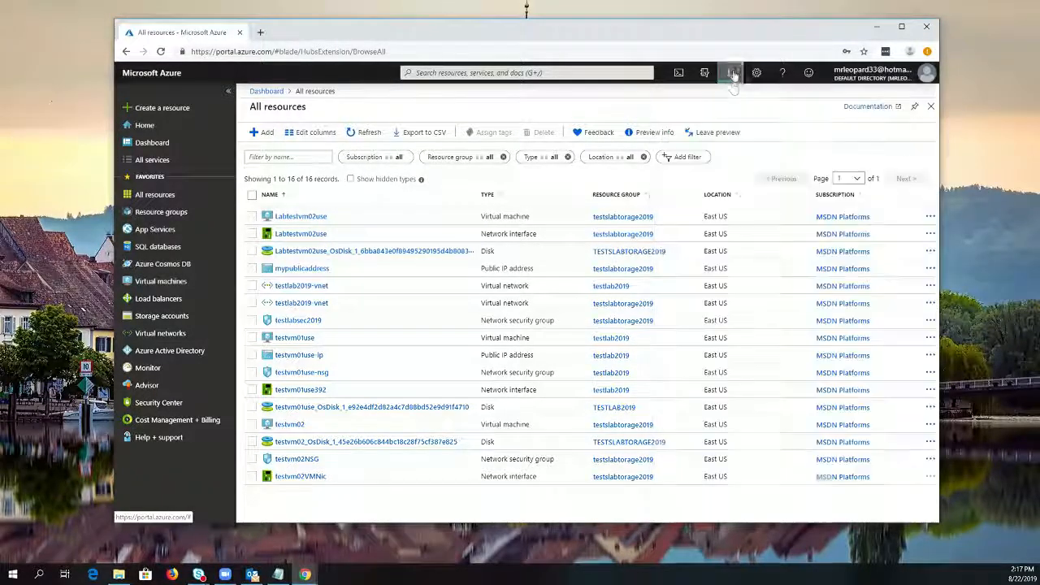
click(365, 131)
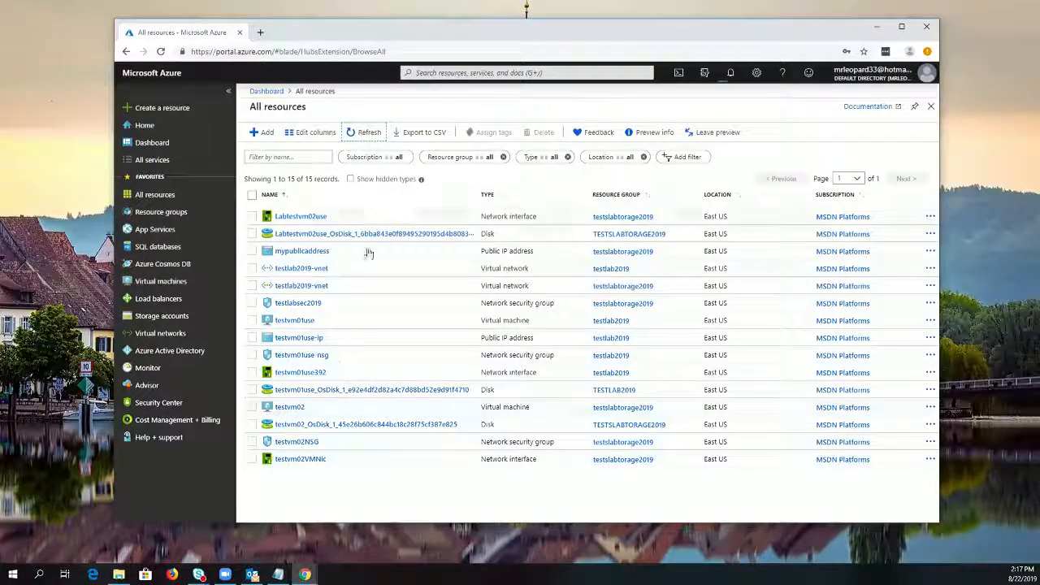
click(736, 73)
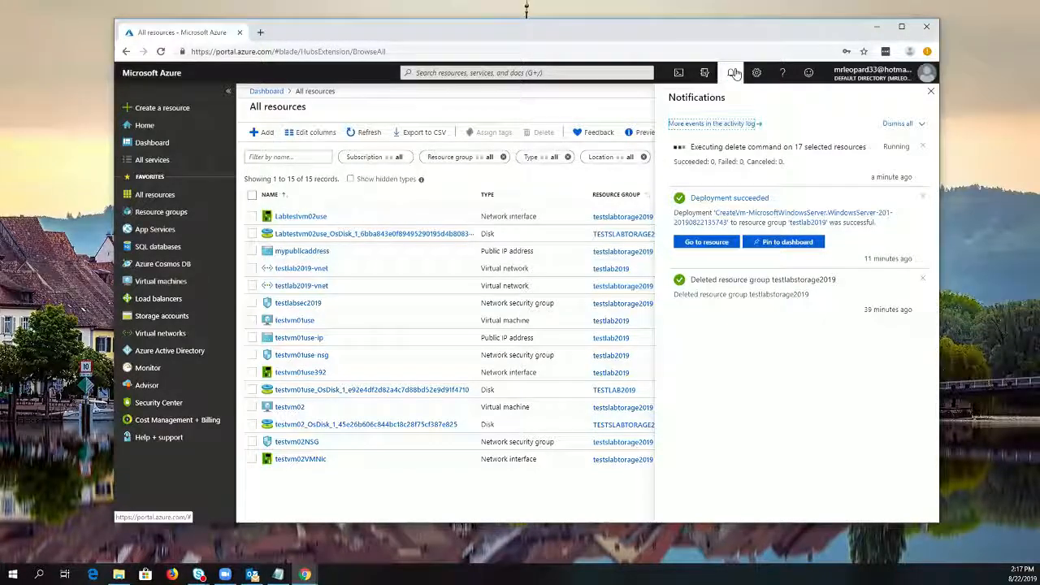
click(734, 74)
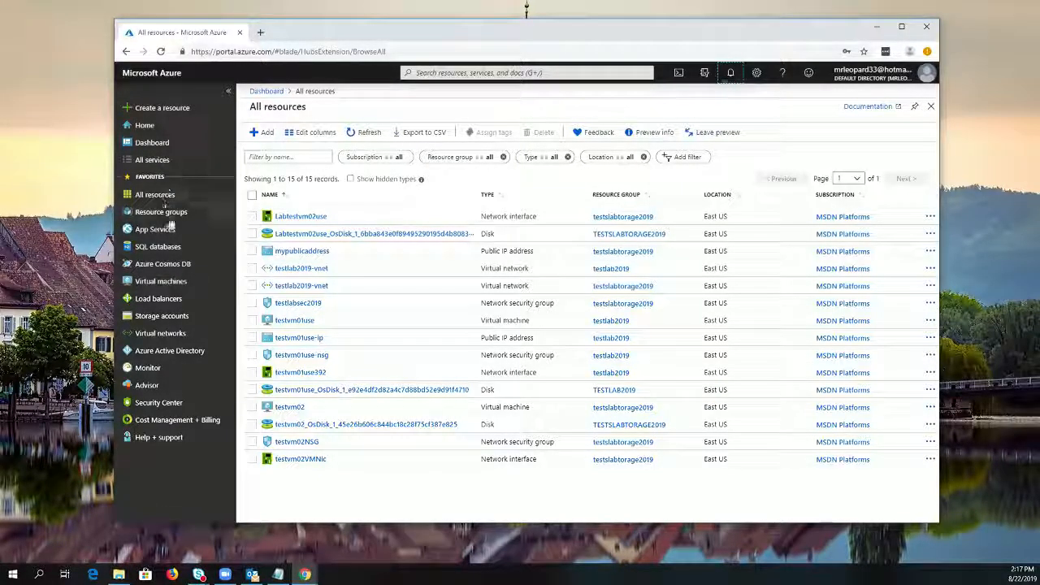
Delete the resource group testlab2019, entering its name as confirmation
click(199, 213)
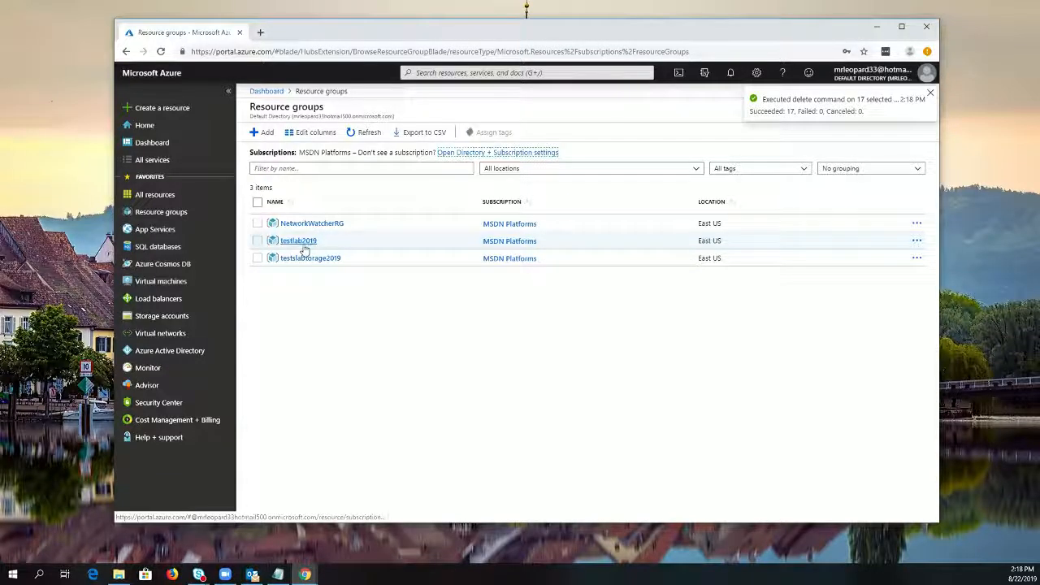
click(300, 241)
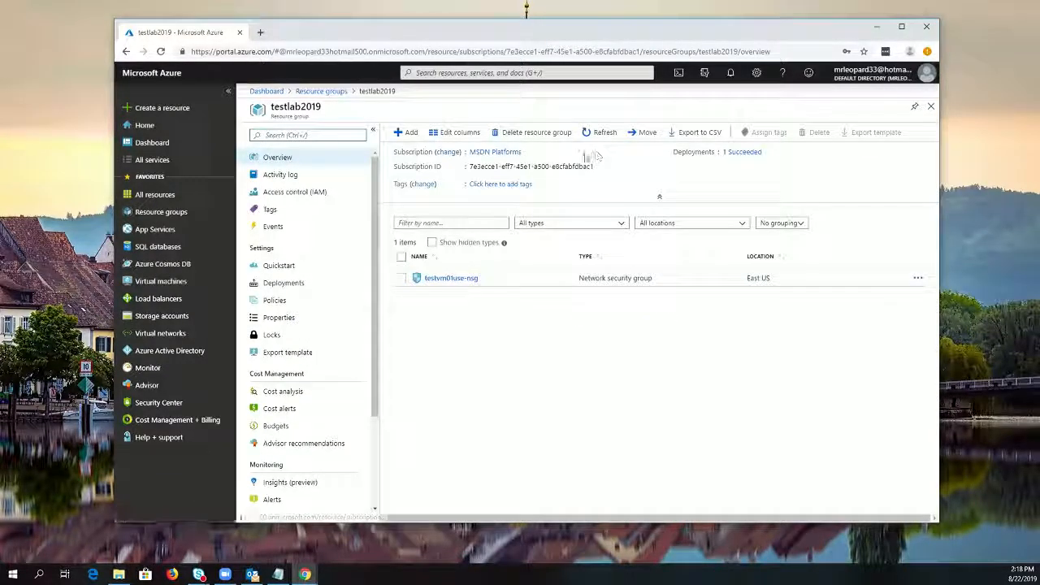
click(532, 133)
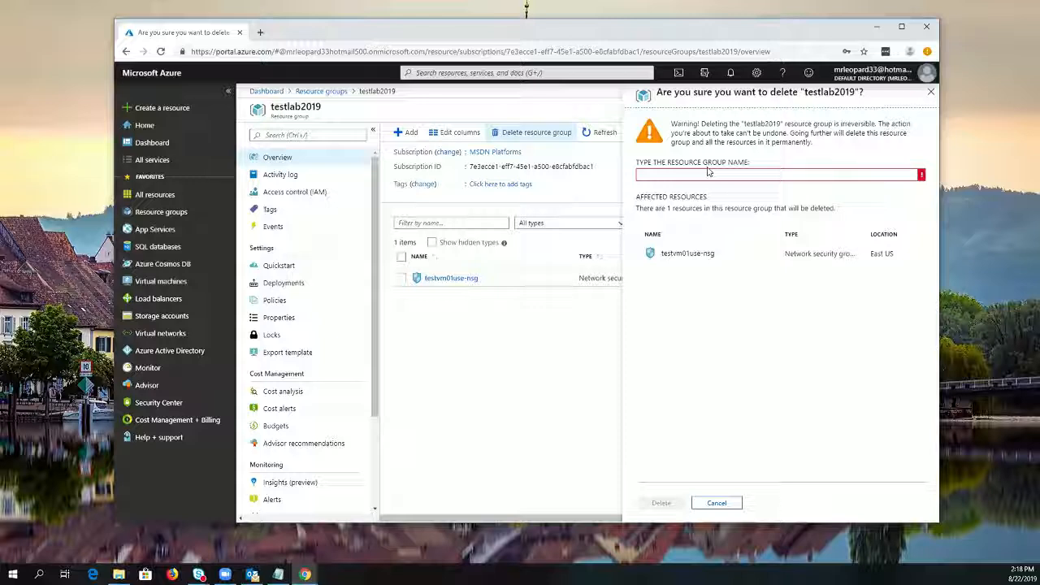
click(695, 172)
text(testlab2019)
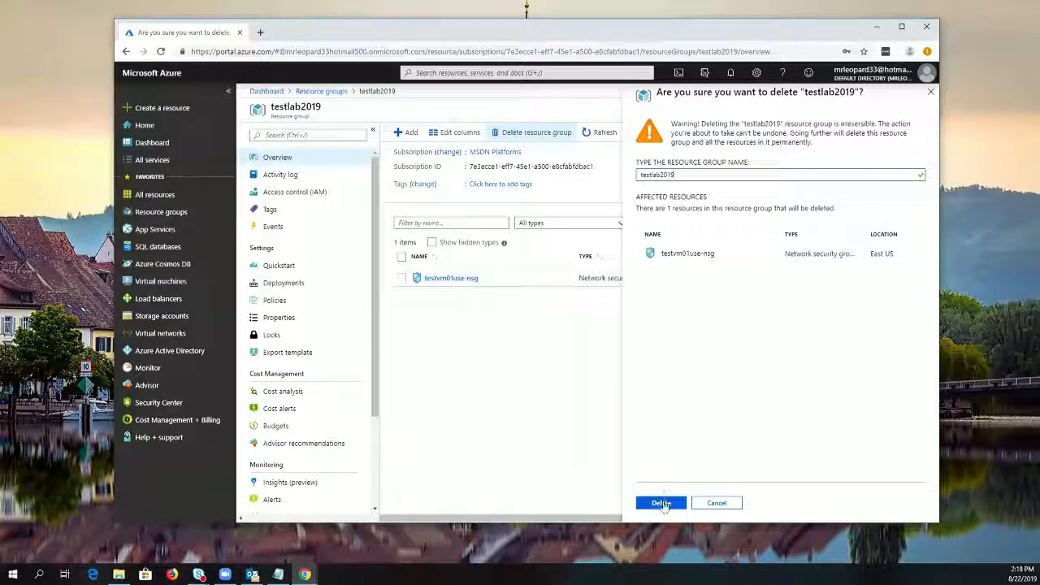
click(661, 503)
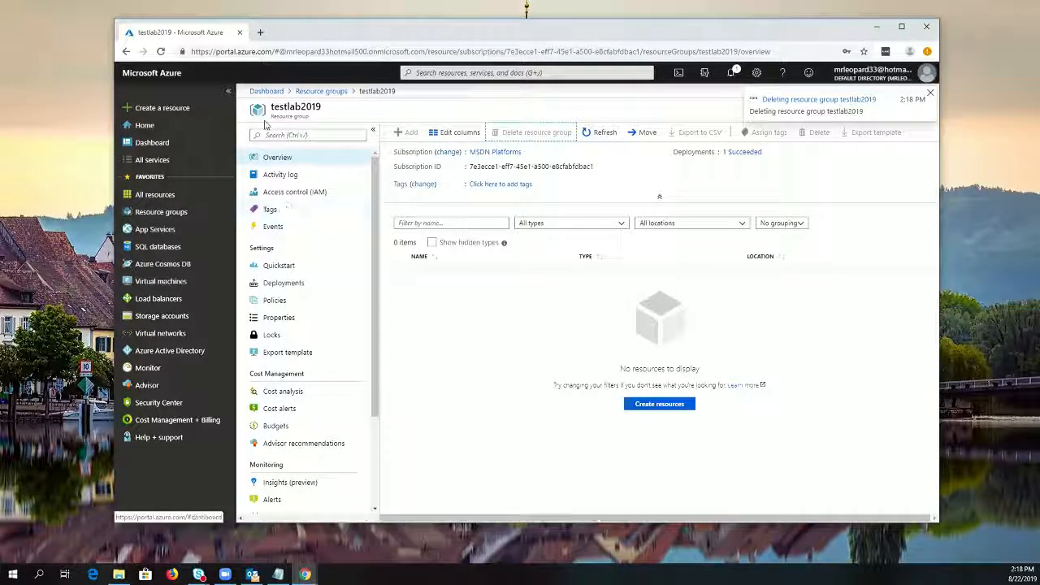
Delete the resource group testslabtorage2019, entering its name as confirmation, and check the deletion notifications from the resource group list
click(321, 91)
click(299, 258)
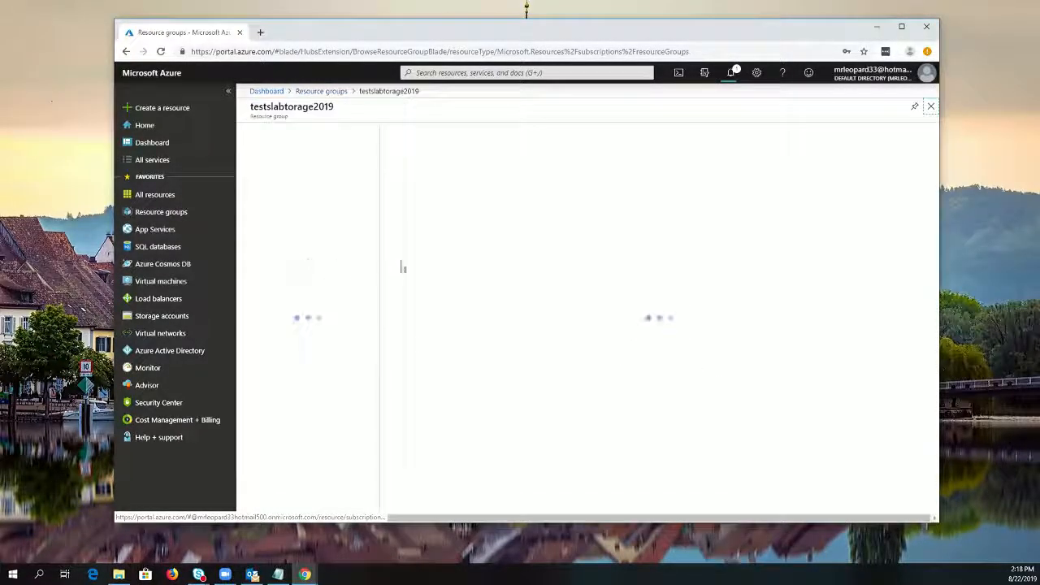
click(530, 131)
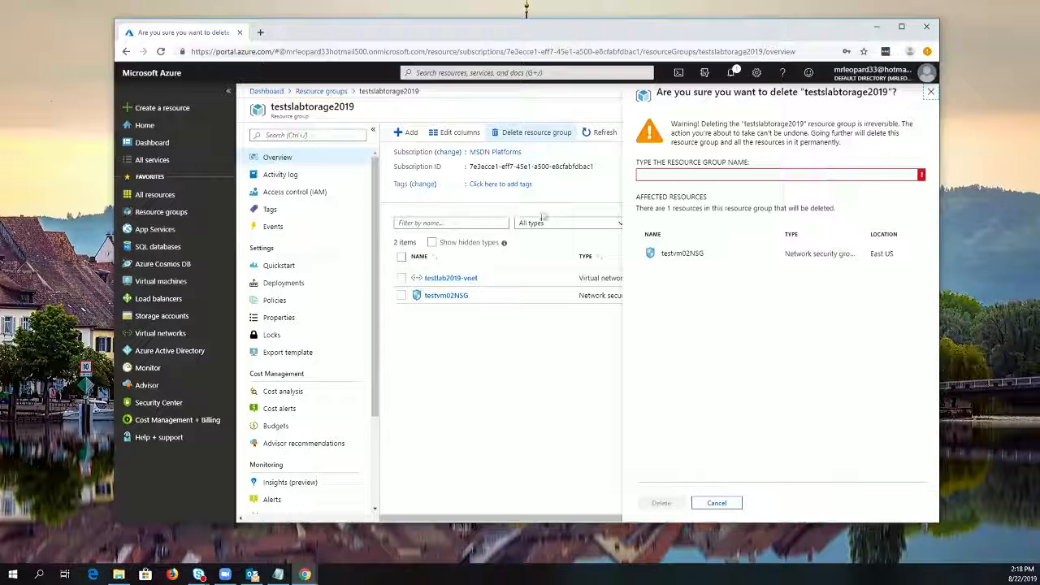
click(704, 175)
text(test)
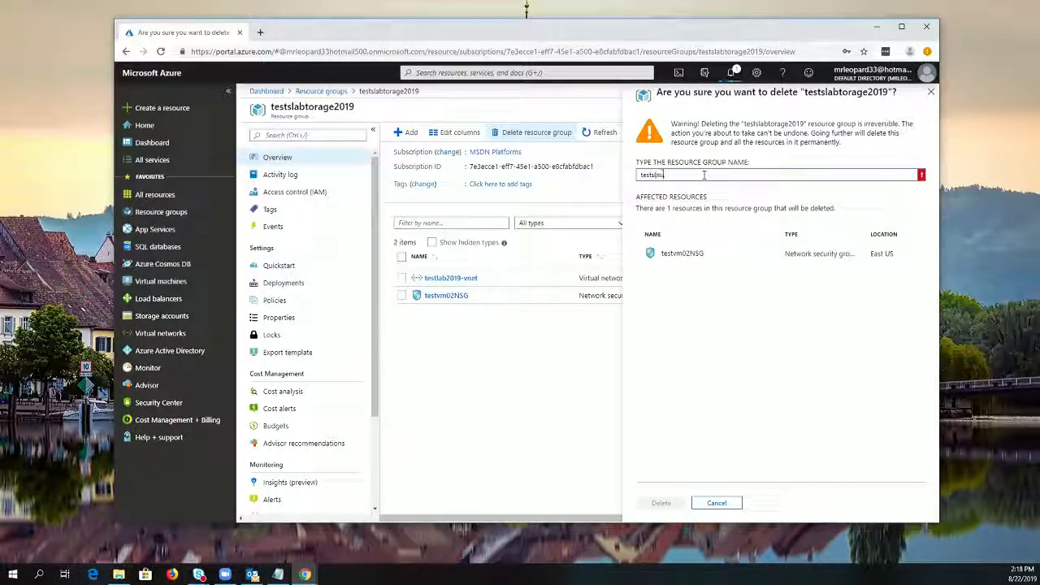
text(slabtorage2019)
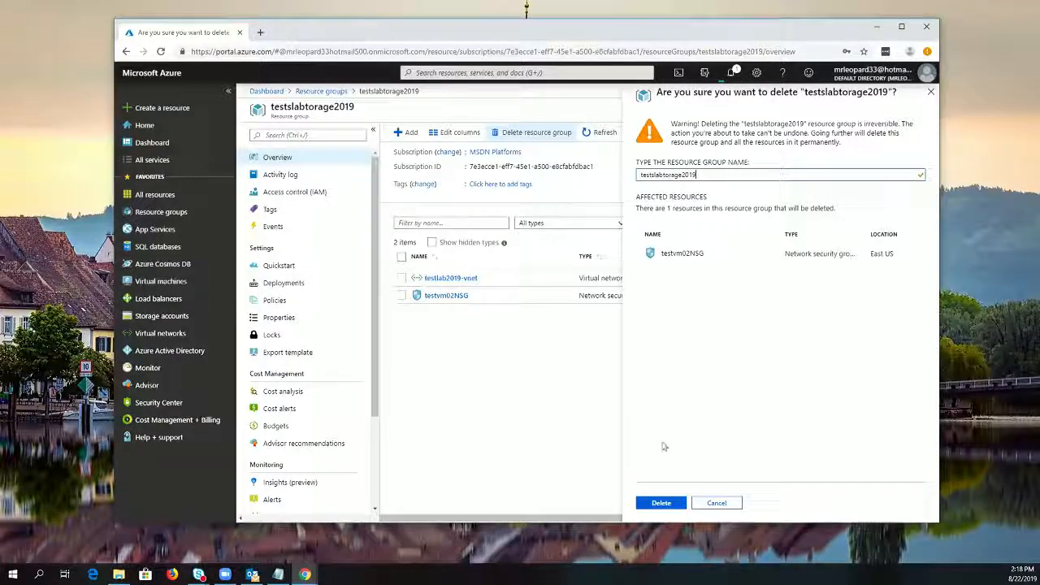
click(659, 504)
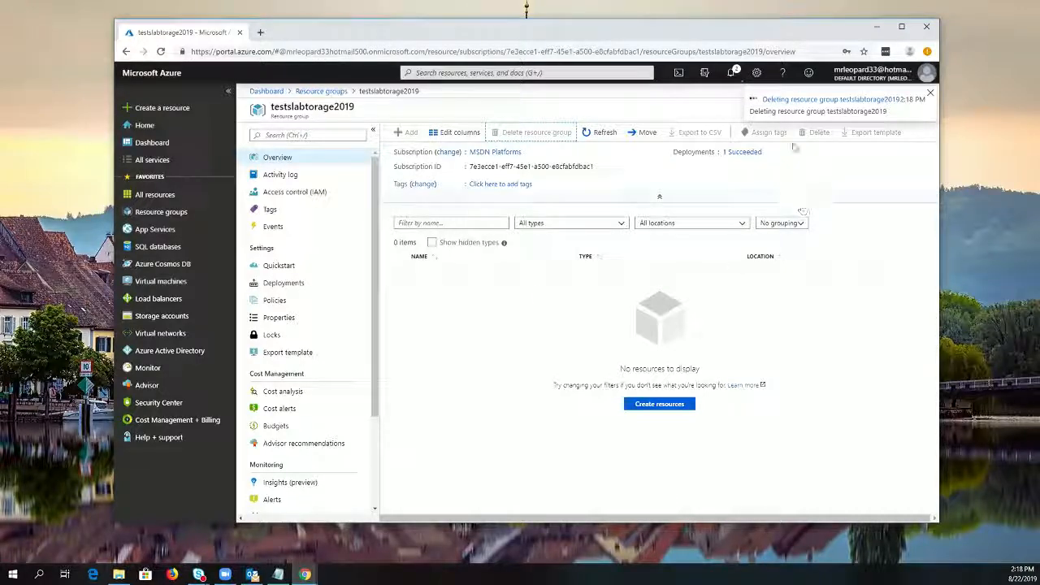
click(321, 91)
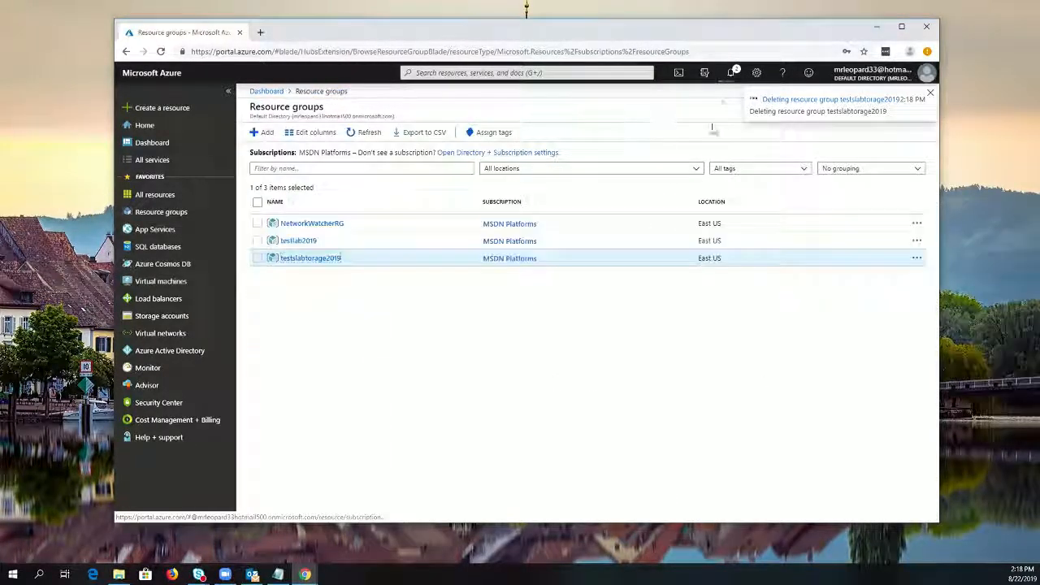
click(731, 72)
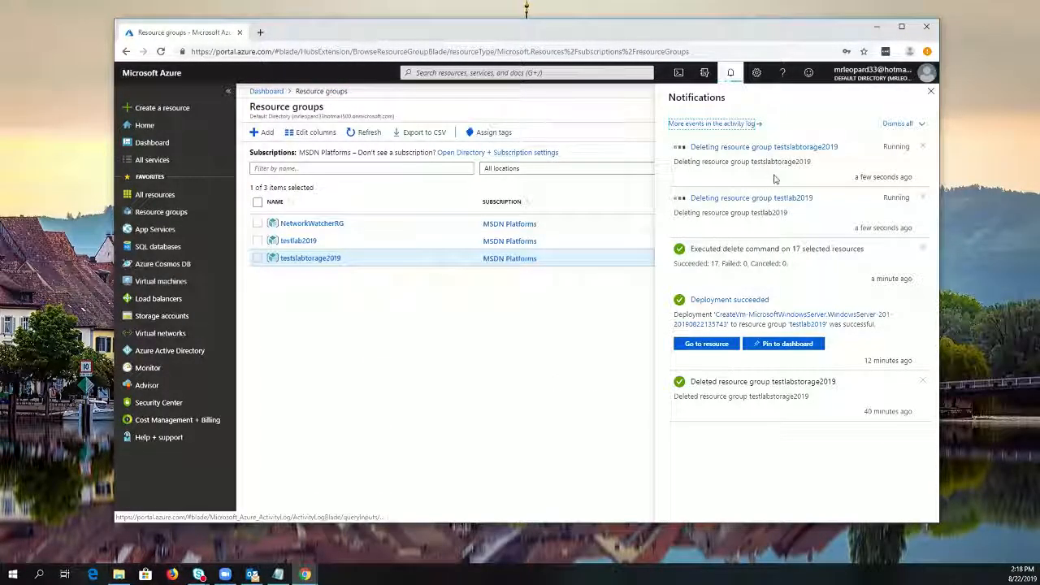
Delete the leftover resources testlab2019-vnet and testvm02NSG from the All resources list, confirming the deletion with yes
click(169, 198)
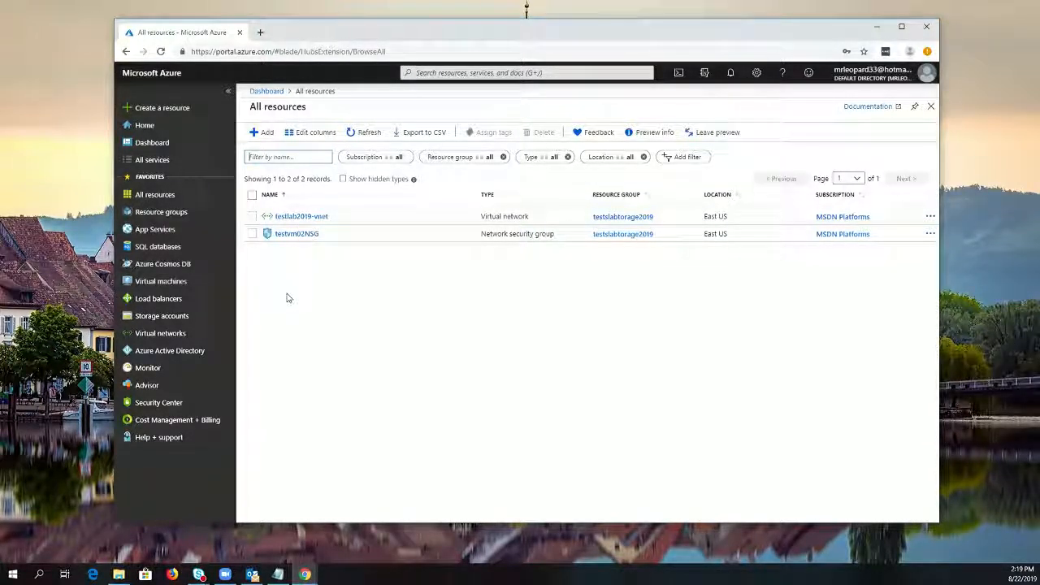
click(252, 216)
click(252, 234)
click(538, 133)
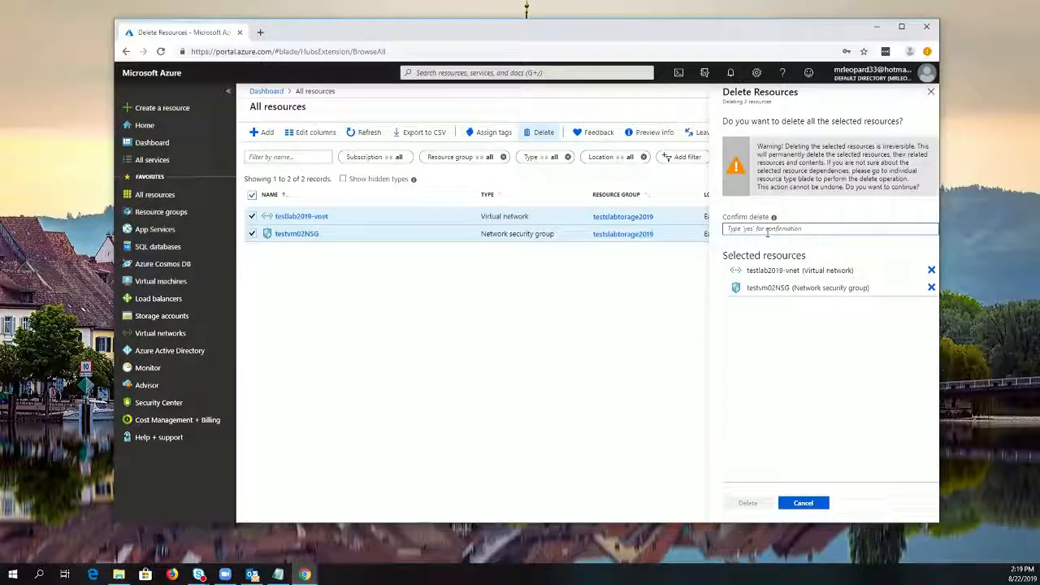
text(yes)
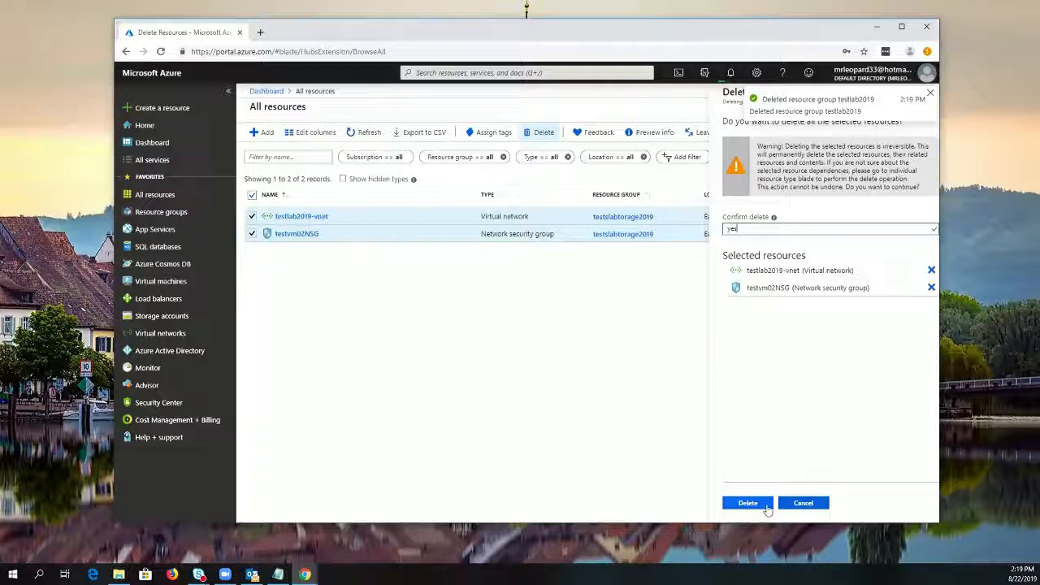
click(746, 503)
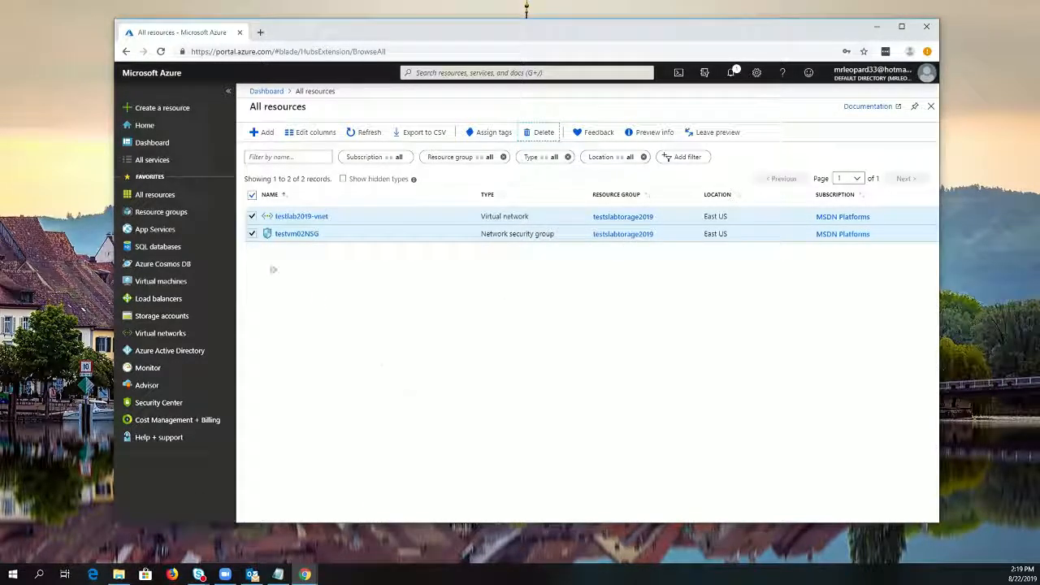
Check the cleanup by viewing the resource group testslabtorage2019, the full resource list and the portal notifications
click(184, 214)
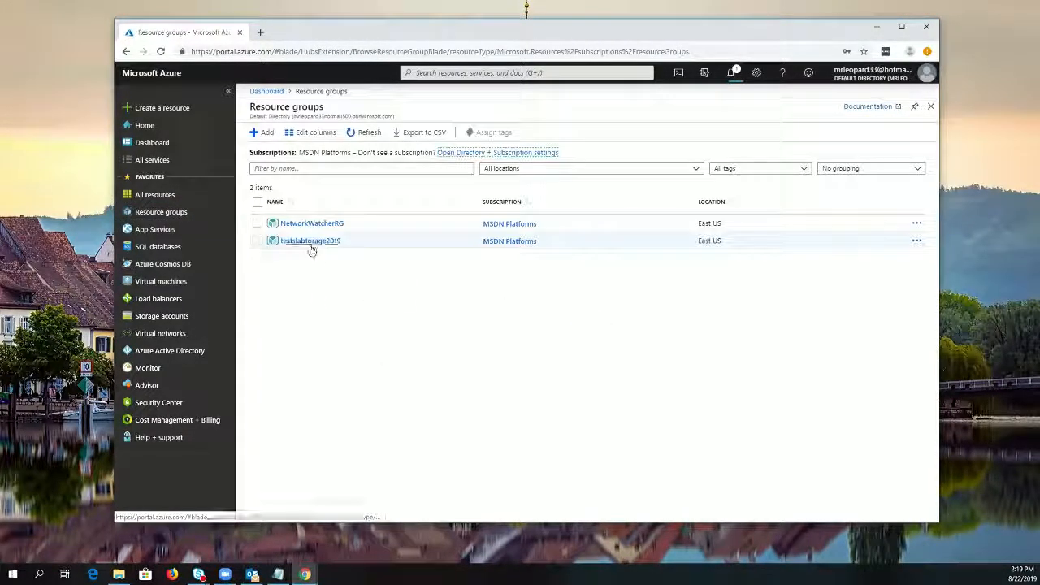
click(310, 242)
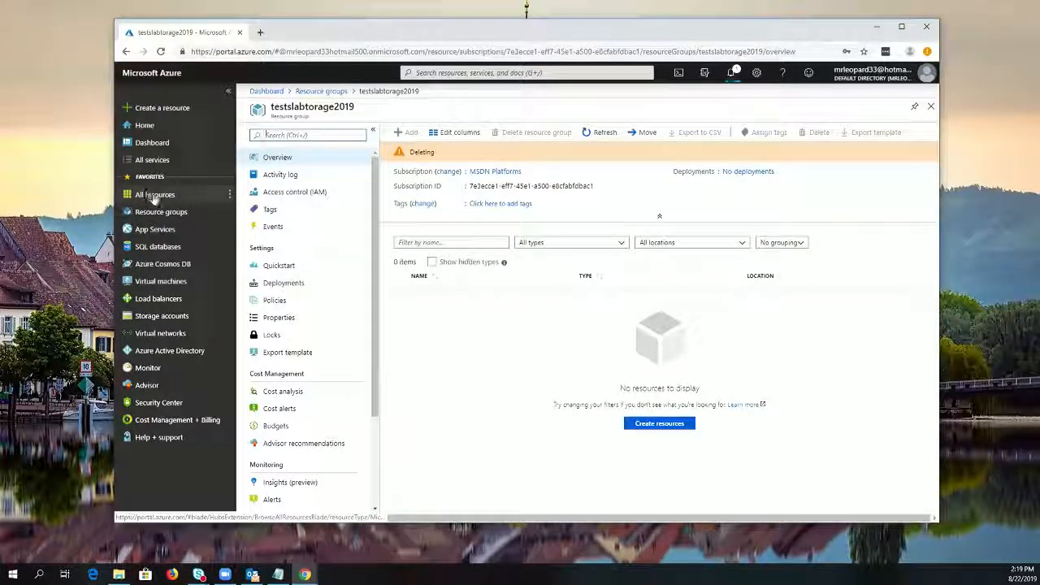
click(177, 196)
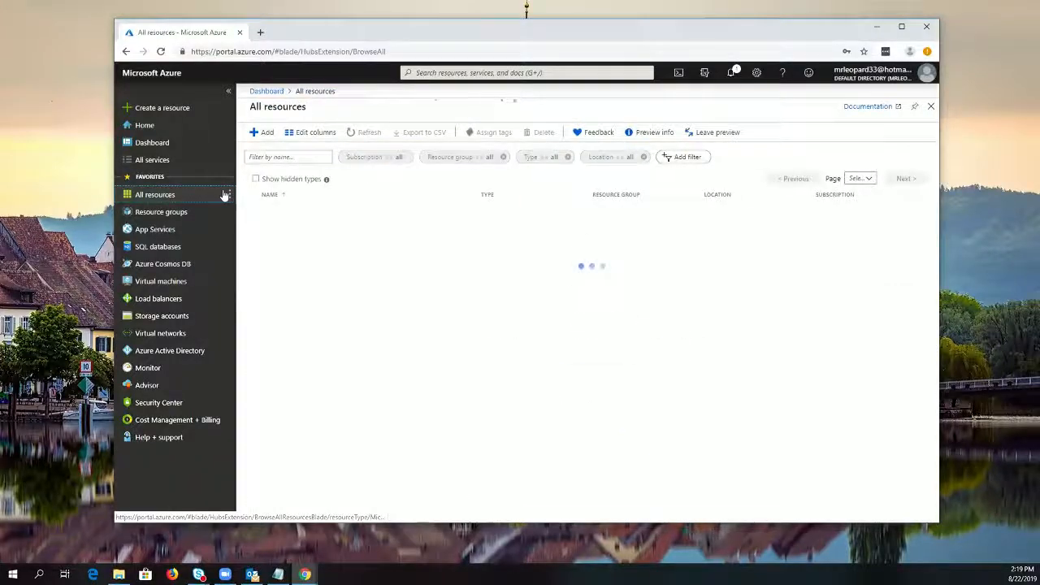
click(160, 196)
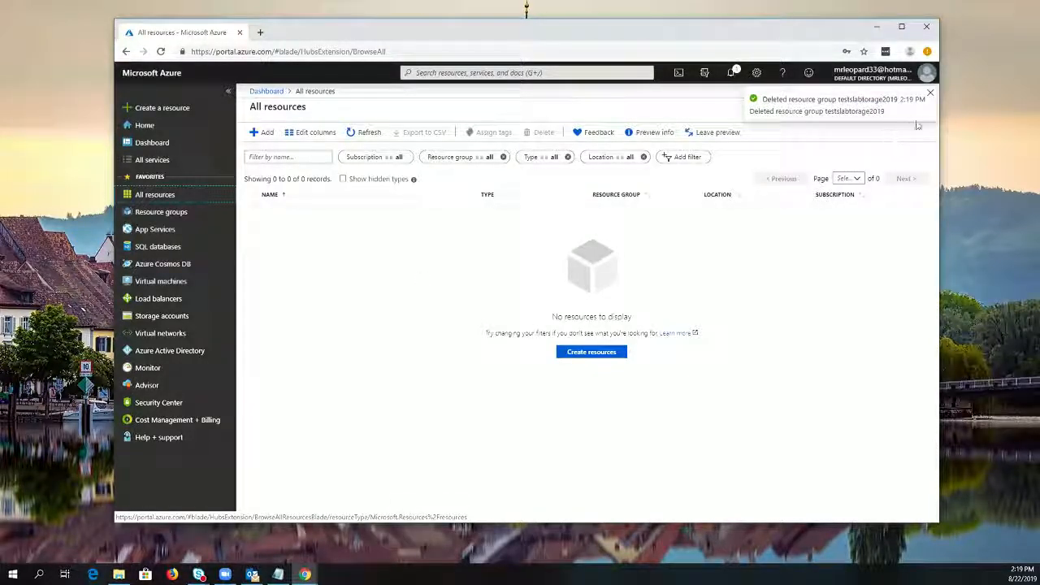
click(930, 94)
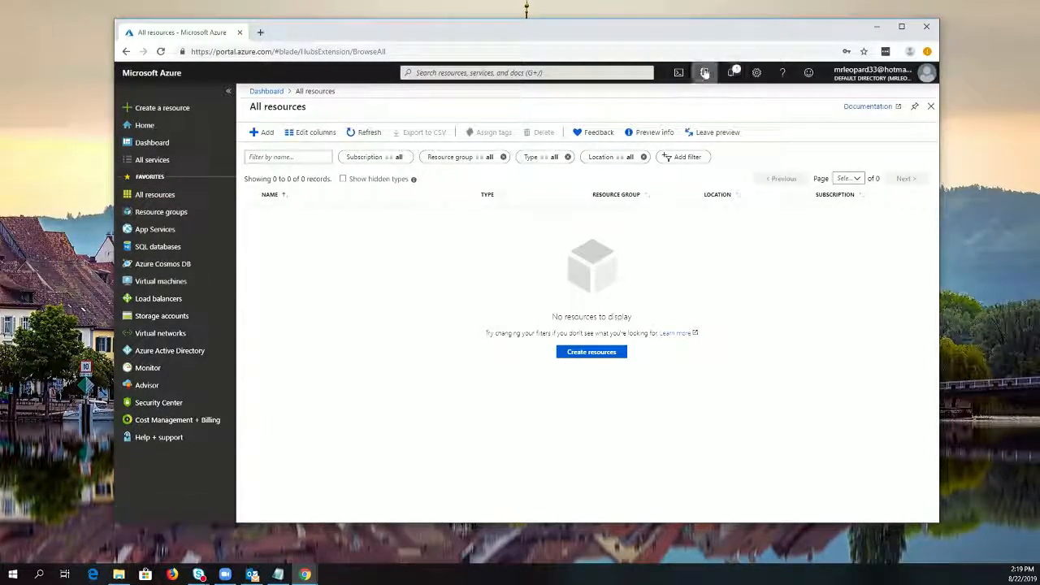
click(731, 72)
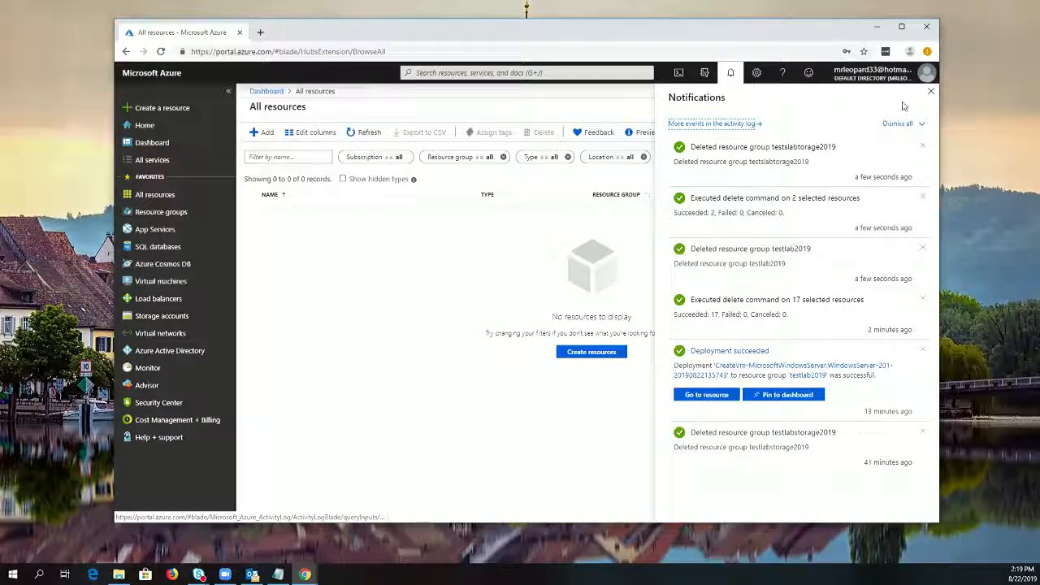